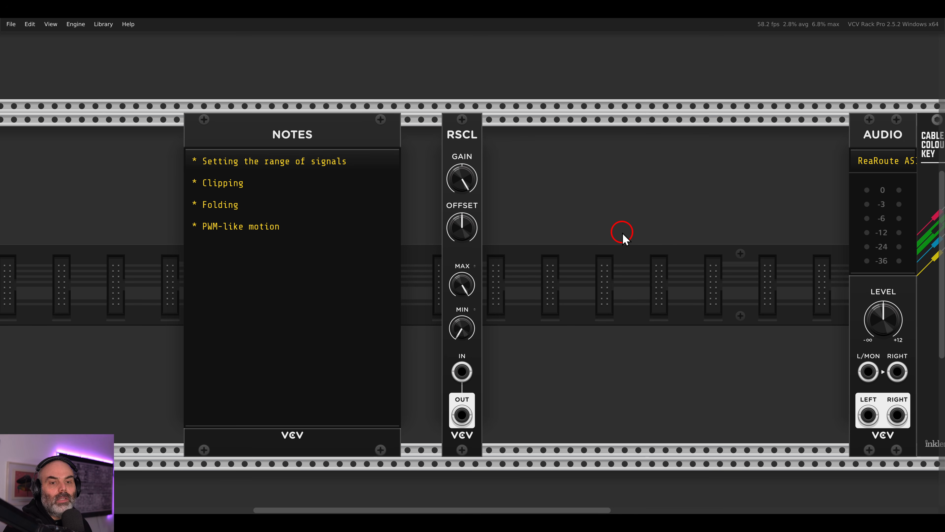
Add a Scope directly after the RSCL module and an LFO directly before it, so all three sit side by side.
{"action": "right_click", "coordinate": [623, 233]}
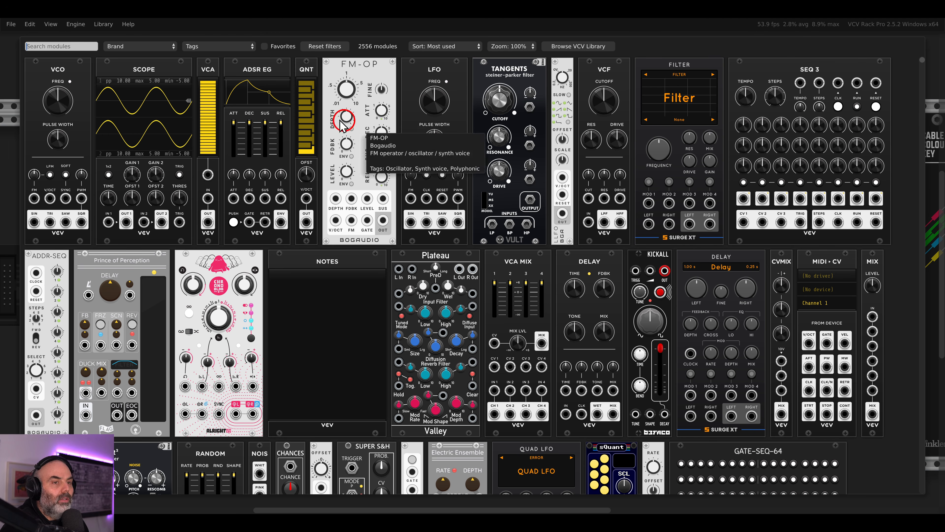
{"action": "left_click_drag", "start_coordinate": [175, 119], "coordinate": [633, 242]}
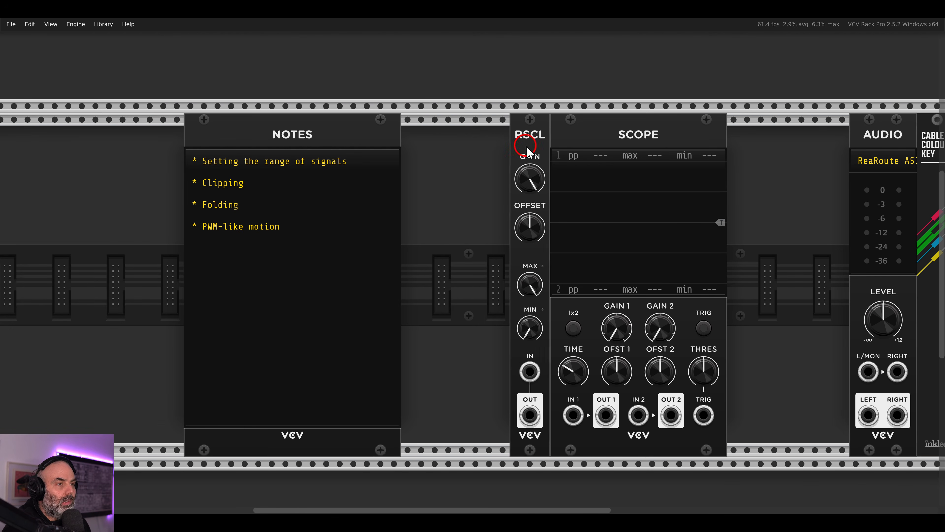
{"action": "left_click_drag", "start_coordinate": [339, 138], "coordinate": [245, 137]}
{"action": "right_click", "coordinate": [378, 152]}
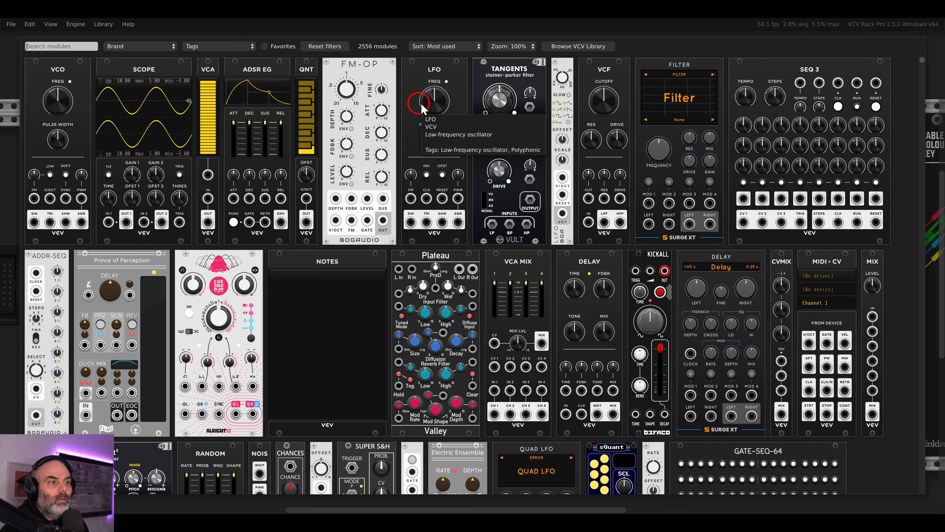
{"action": "left_click_drag", "start_coordinate": [413, 131], "coordinate": [451, 205]}
{"action": "scroll", "coordinate": [542, 262], "scroll_direction": "up", "scroll_amount": 2}
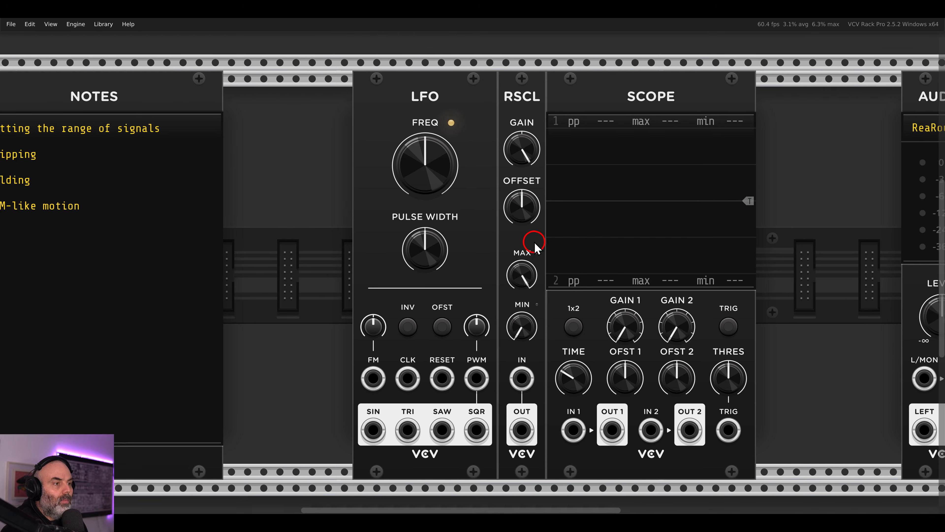
Patch the LFO's sine output to the Scope's IN 1 and the RSCL input, and the RSCL output to IN 2.
{"action": "left_click_drag", "start_coordinate": [370, 418], "coordinate": [566, 422]}
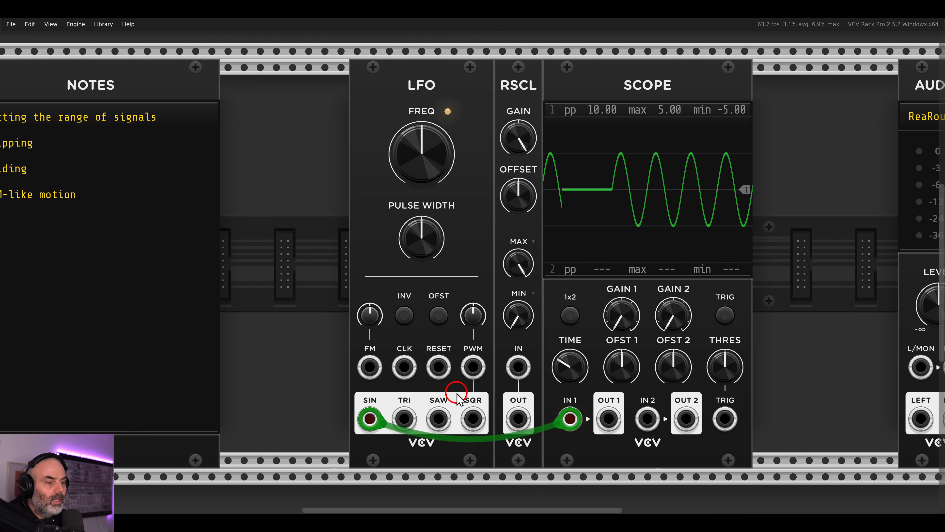
{"action": "left_click_drag", "start_coordinate": [518, 368], "coordinate": [369, 419]}
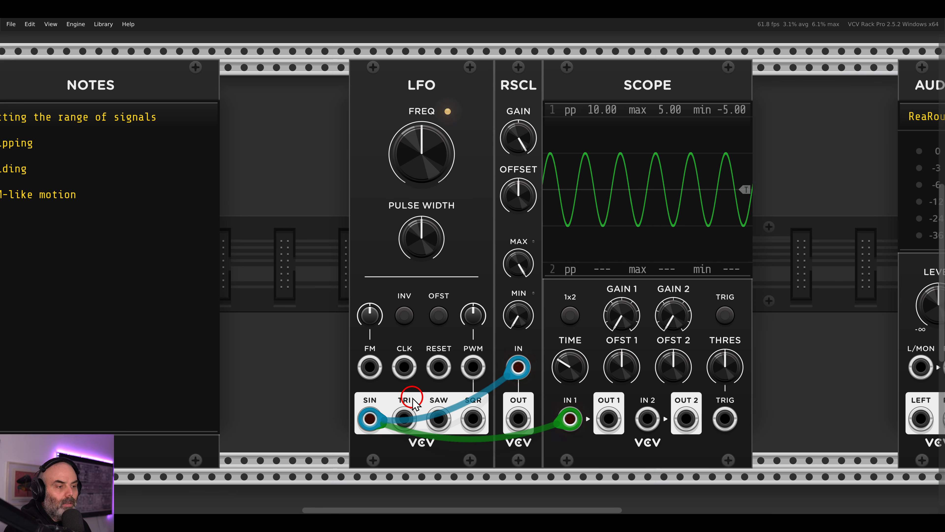
{"action": "left_click_drag", "start_coordinate": [518, 418], "coordinate": [648, 418]}
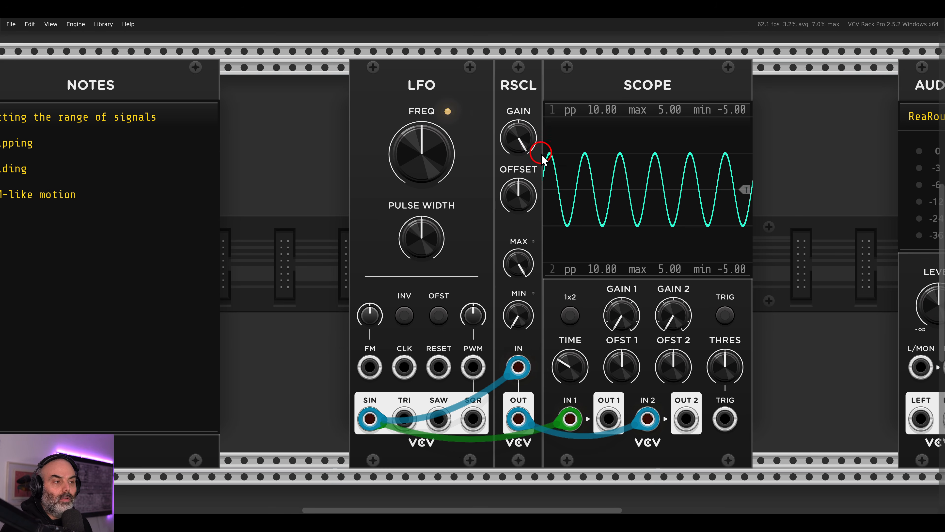
Lower the RSCL gain and separate the two Scope traces vertically using the OFST 1 and OFST 2 controls.
{"action": "mouse_move", "coordinate": [520, 141]}
{"action": "left_click_drag", "start_coordinate": [521, 141], "coordinate": [522, 130]}
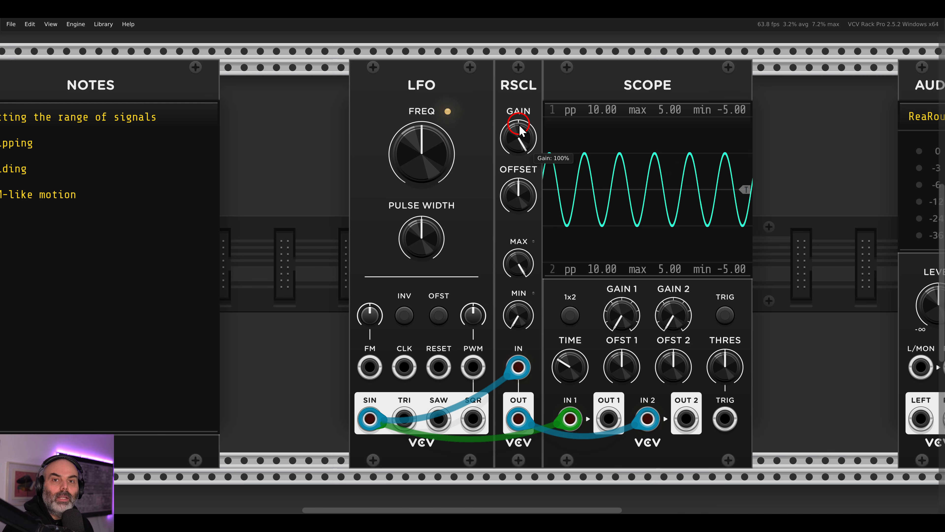
{"action": "left_click_drag", "start_coordinate": [520, 130], "coordinate": [518, 164]}
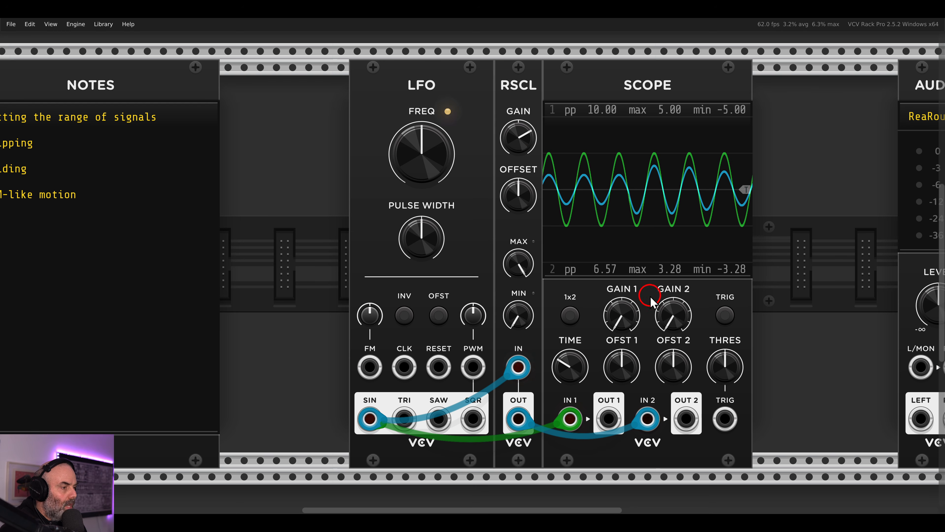
{"action": "left_click_drag", "start_coordinate": [672, 364], "coordinate": [670, 397]}
{"action": "mouse_move", "coordinate": [613, 374]}
{"action": "left_mouse_down"}
{"action": "mouse_move", "coordinate": [613, 341]}
{"action": "mouse_move", "coordinate": [666, 382]}
{"action": "mouse_move", "coordinate": [662, 369]}
{"action": "left_mouse_up"}
Set the RSCL gain so its output spans about 3.4 V peak to peak, and raise the RSCL offset slightly.
{"action": "mouse_move", "coordinate": [518, 141]}
{"action": "left_mouse_down"}
{"action": "mouse_move", "coordinate": [518, 172]}
{"action": "mouse_move", "coordinate": [522, 153]}
{"action": "mouse_move", "coordinate": [530, 195]}
{"action": "mouse_move", "coordinate": [537, 163]}
{"action": "mouse_move", "coordinate": [542, 203]}
{"action": "mouse_move", "coordinate": [507, 90]}
{"action": "left_mouse_up"}
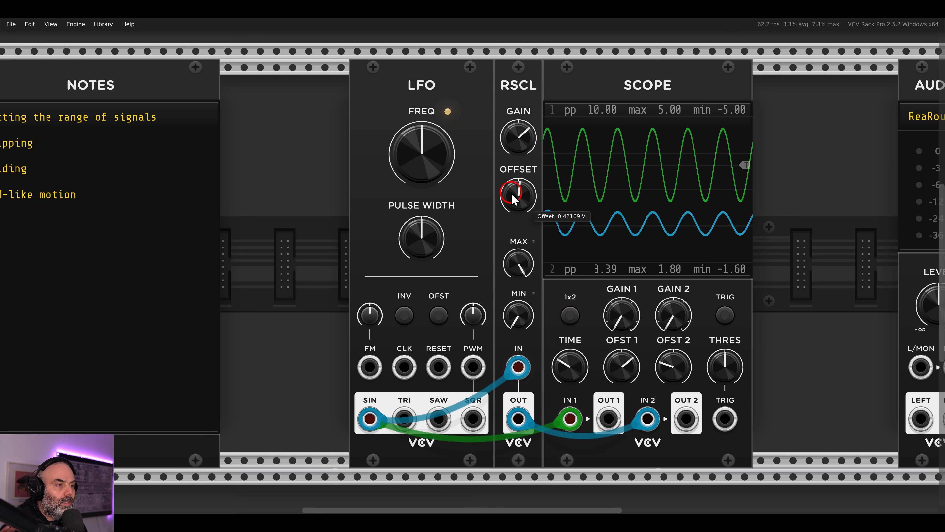
{"action": "left_click_drag", "start_coordinate": [513, 198], "coordinate": [511, 191]}
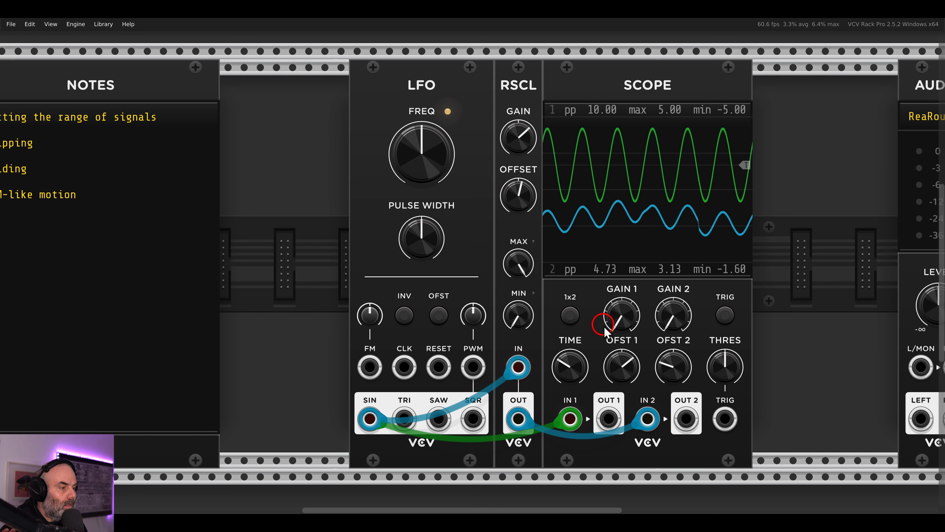
Reset both Scope channel offsets to default, the RSCL offset to 0 V and the RSCL gain to 100%.
{"action": "double_click", "coordinate": [622, 365]}
{"action": "double_click", "coordinate": [672, 366]}
{"action": "double_click", "coordinate": [519, 196]}
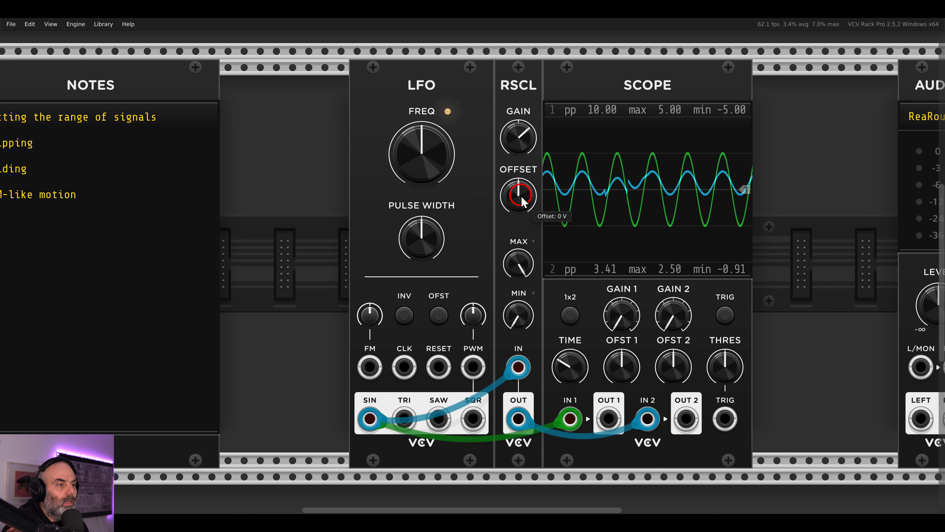
{"action": "double_click", "coordinate": [520, 140]}
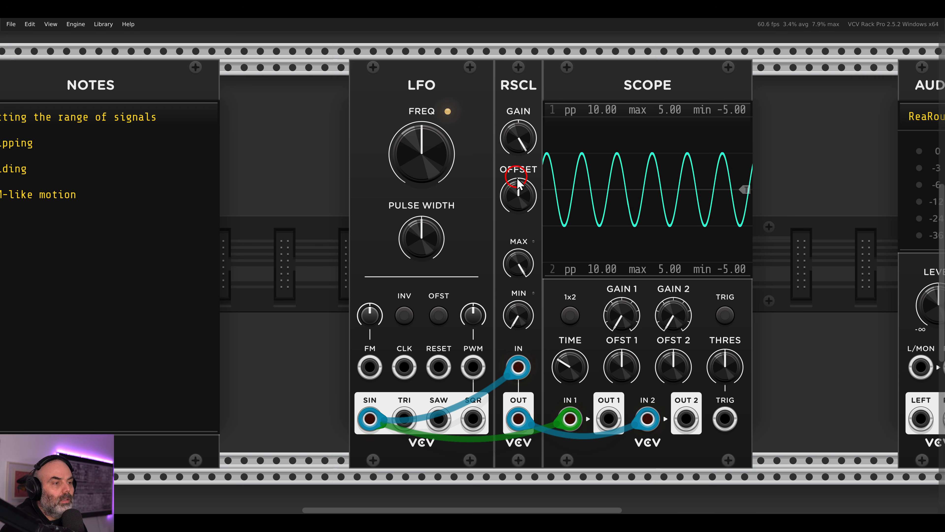
Shift the RSCL output down by about 5 V with its offset, and reset the offset to 0 V.
{"action": "left_click_drag", "start_coordinate": [510, 199], "coordinate": [532, 271]}
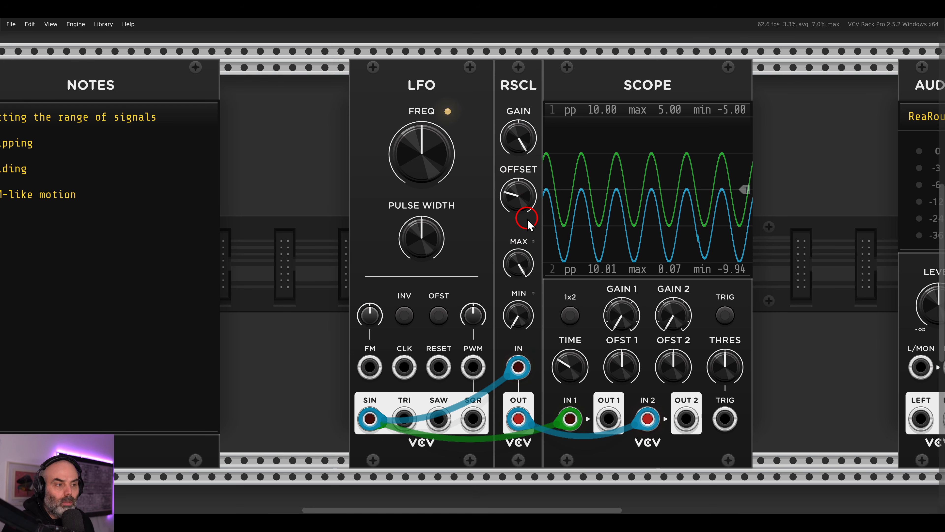
{"action": "double_click", "coordinate": [519, 205]}
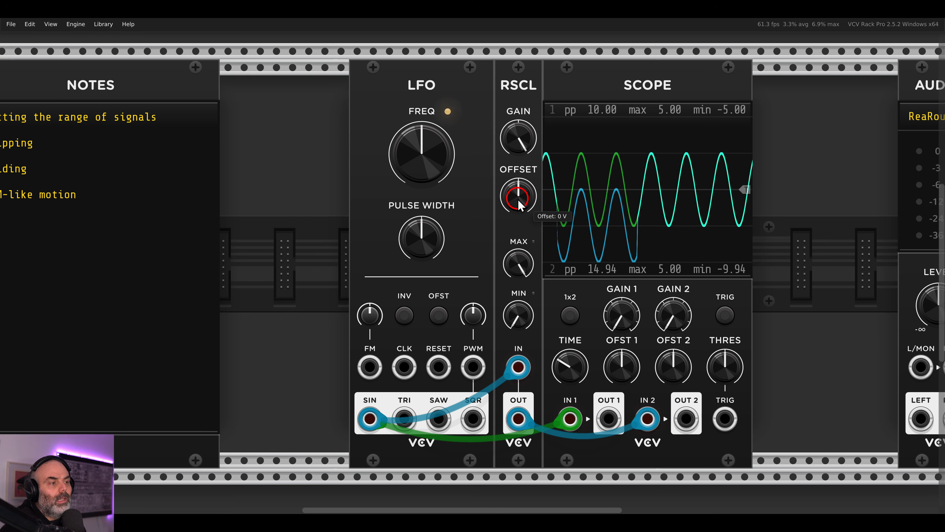
{"action": "mouse_move", "coordinate": [520, 271]}
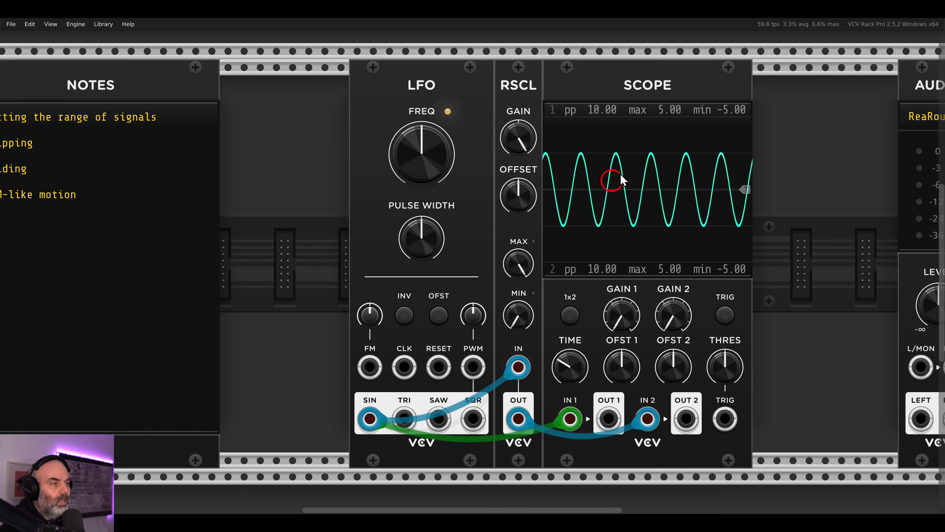
{"action": "left_click_drag", "start_coordinate": [710, 96], "coordinate": [754, 122]}
{"action": "left_click_drag", "start_coordinate": [648, 94], "coordinate": [695, 124]}
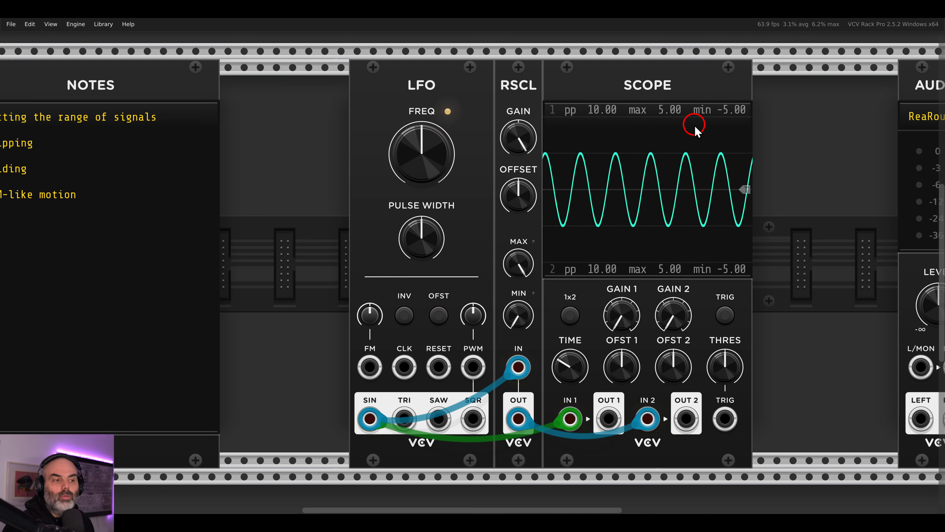
With the Scope's IN 1 cable removed, clip the sine peaks by lowering the RSCL maximum to about 2.1 V, and return it to full.
{"action": "left_click_drag", "start_coordinate": [517, 262], "coordinate": [523, 321]}
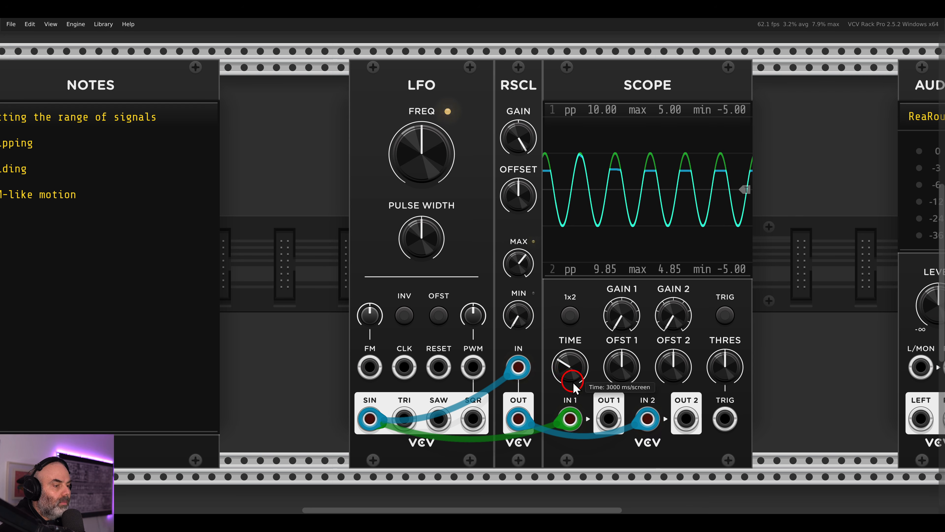
{"action": "left_click_drag", "start_coordinate": [570, 417], "coordinate": [581, 372]}
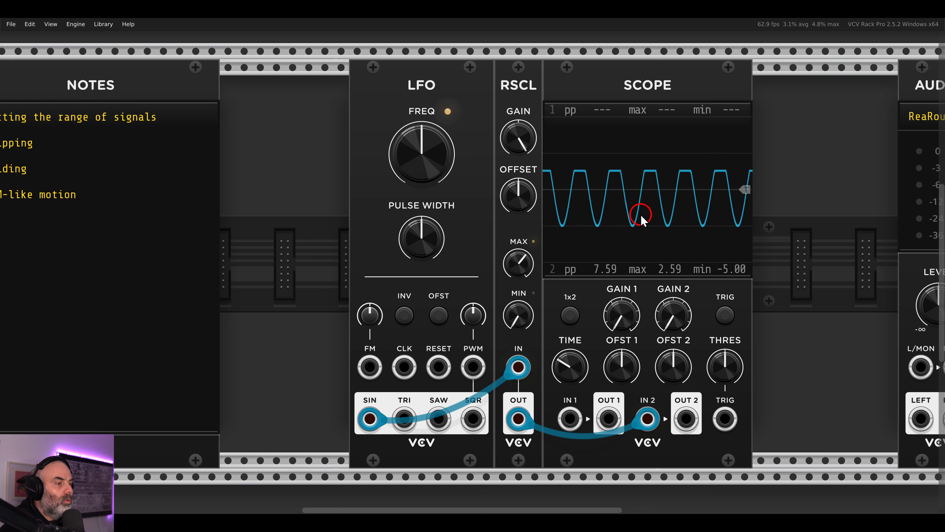
{"action": "mouse_move", "coordinate": [526, 268]}
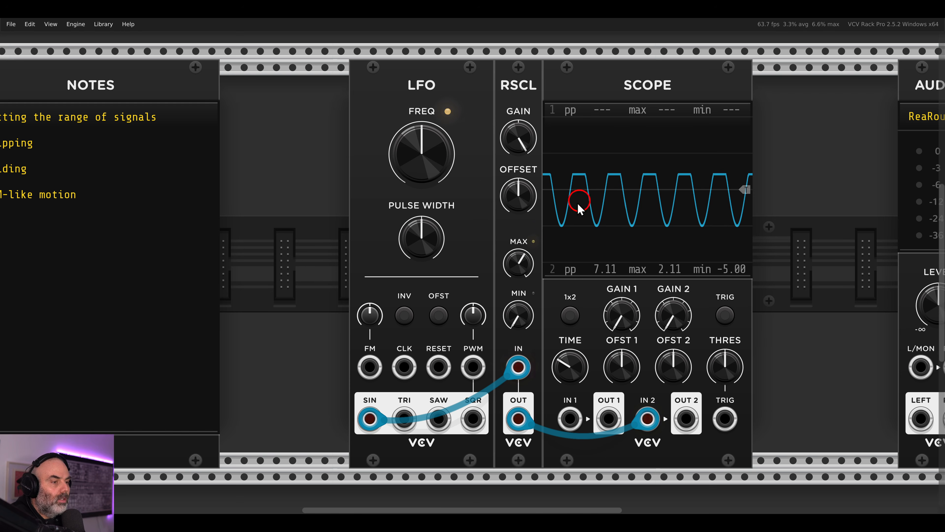
{"action": "left_click_drag", "start_coordinate": [520, 256], "coordinate": [517, 173]}
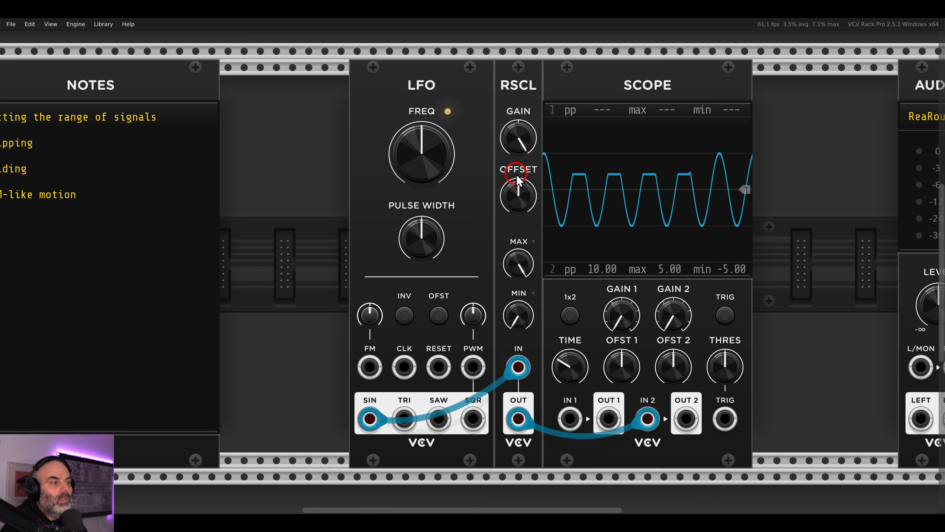
Move the Notes module further away to make room, and delete the LFO and Scope modules.
{"action": "scroll", "coordinate": [517, 175], "scroll_direction": "down", "scroll_amount": 2}
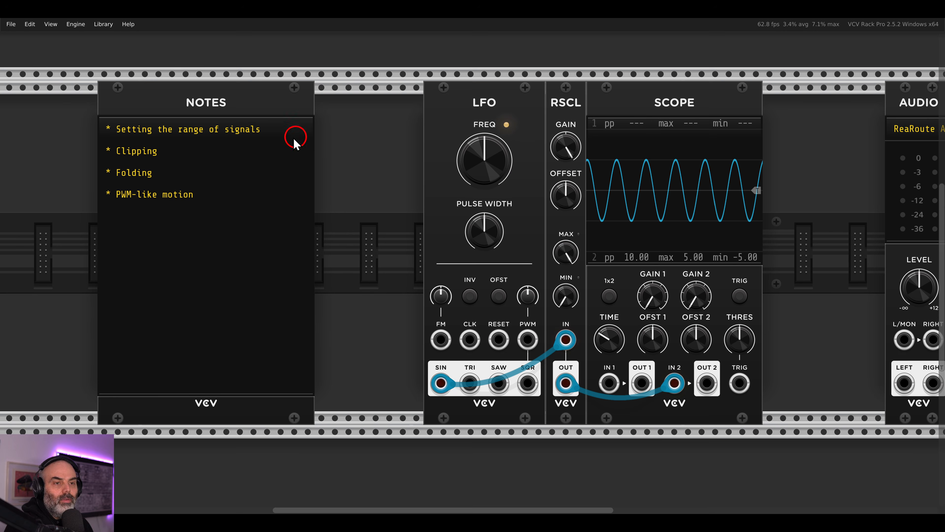
{"action": "left_click_drag", "start_coordinate": [99, 112], "coordinate": [280, 151]}
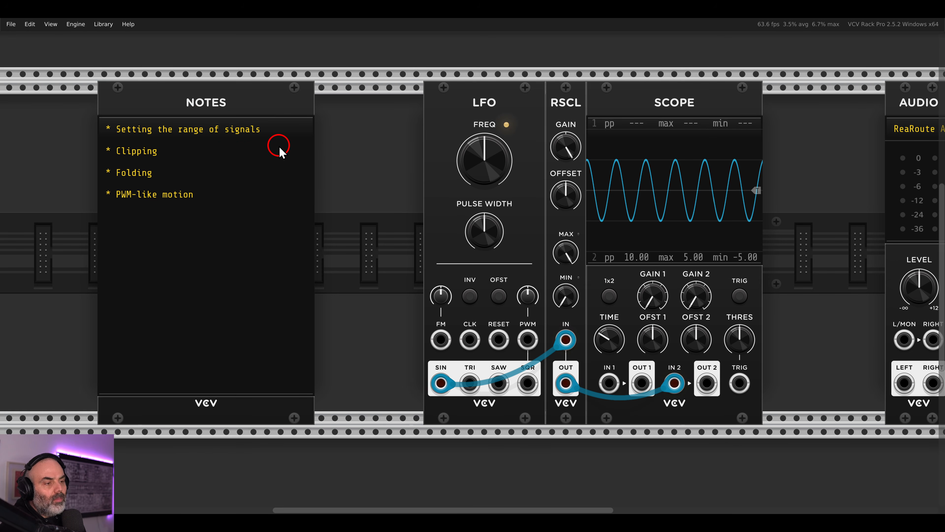
{"action": "left_click_drag", "start_coordinate": [294, 148], "coordinate": [370, 153]}
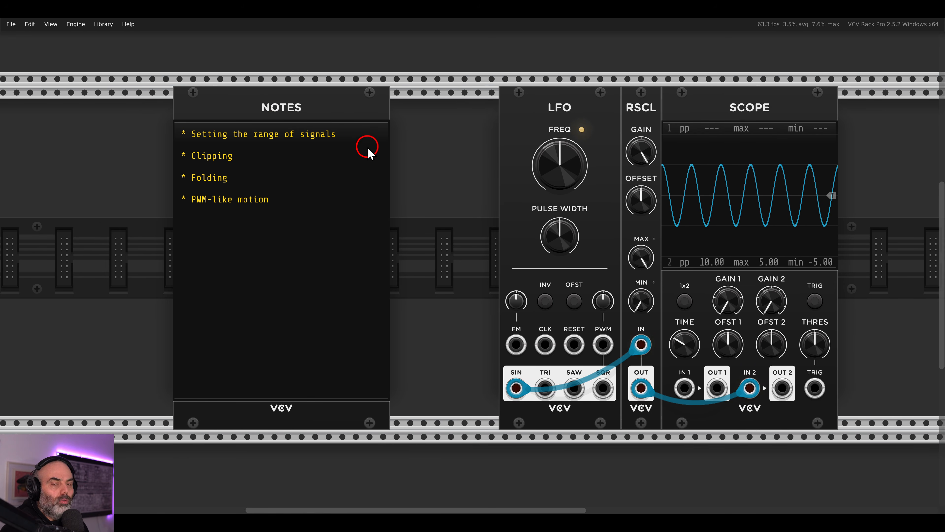
{"action": "left_click_drag", "start_coordinate": [367, 106], "coordinate": [238, 101]}
{"action": "key", "text": "Delete"}
{"action": "key", "text": "Delete"}
Add a SEQ 3 sequencer between Notes and RSCL, and place RSCL directly against it.
{"action": "right_click", "coordinate": [343, 136]}
{"action": "left_click_drag", "start_coordinate": [800, 99], "coordinate": [454, 131]}
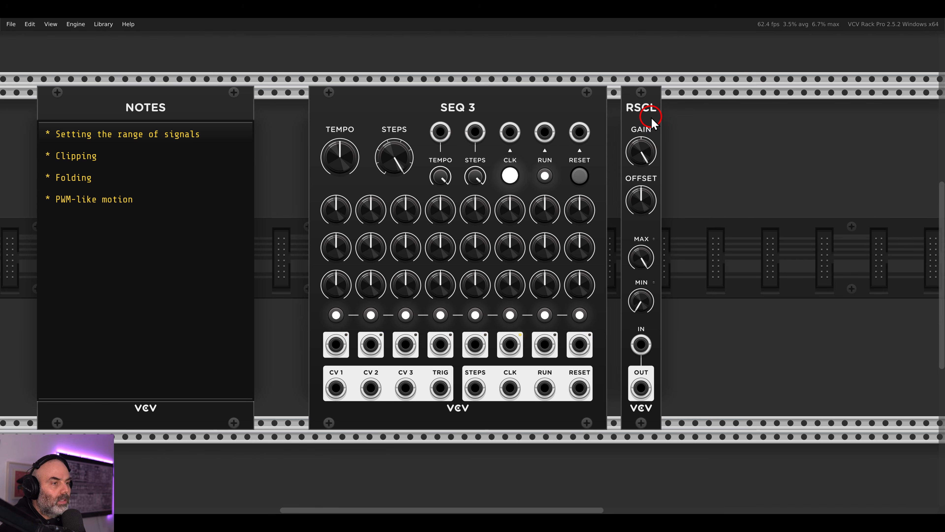
{"action": "left_click_drag", "start_coordinate": [657, 114], "coordinate": [726, 111]}
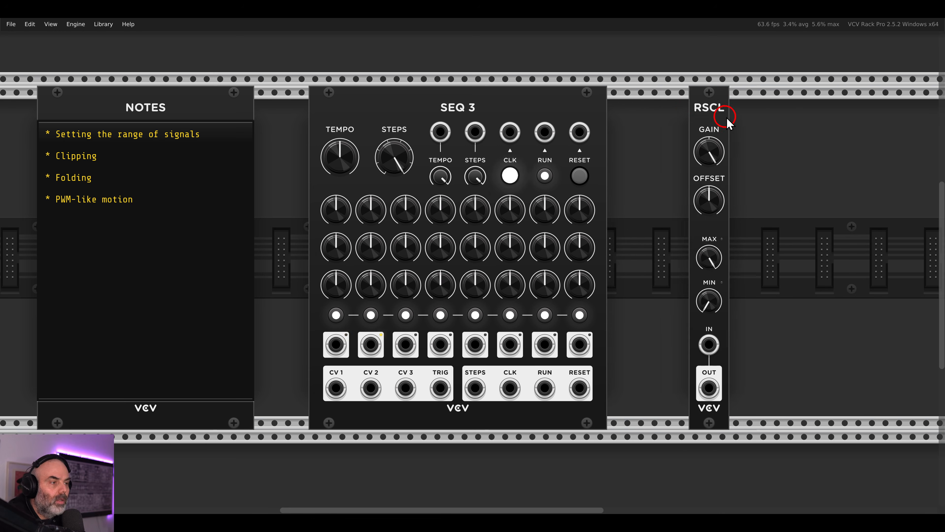
{"action": "scroll", "coordinate": [694, 124], "scroll_direction": "right", "scroll_amount": 3}
{"action": "left_click_drag", "start_coordinate": [613, 113], "coordinate": [513, 114]}
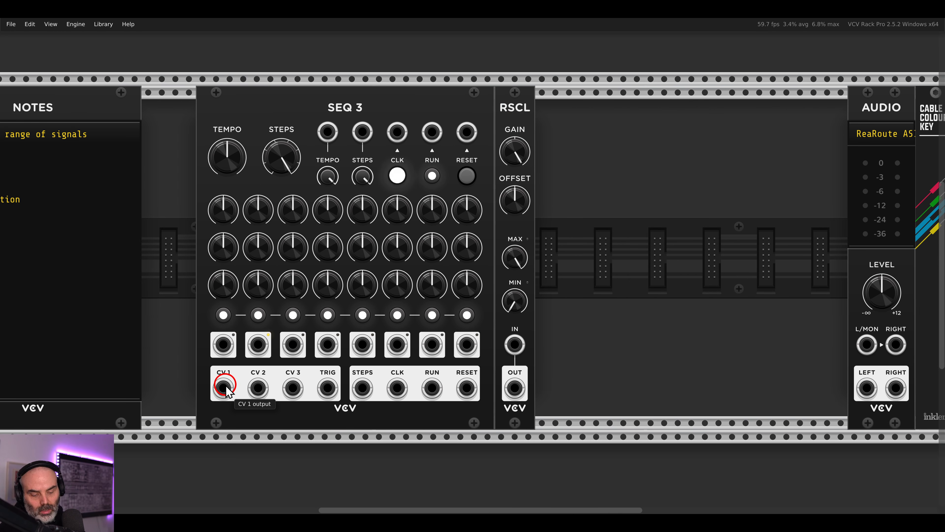
Patch SEQ 3's CV 1 output into RSCL, and RSCL's output into the V/OCT input of a newly added QNT quantizer.
{"action": "left_click_drag", "start_coordinate": [226, 387], "coordinate": [517, 345]}
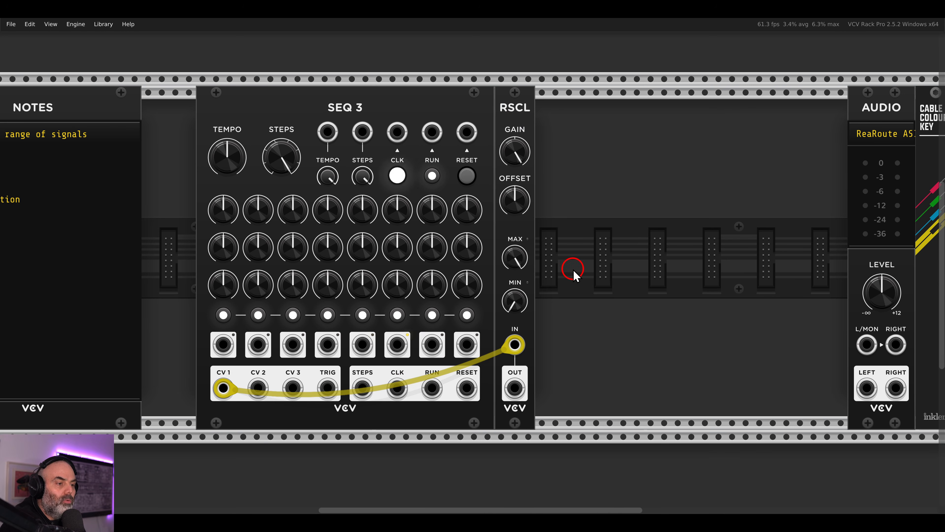
{"action": "right_click", "coordinate": [579, 254]}
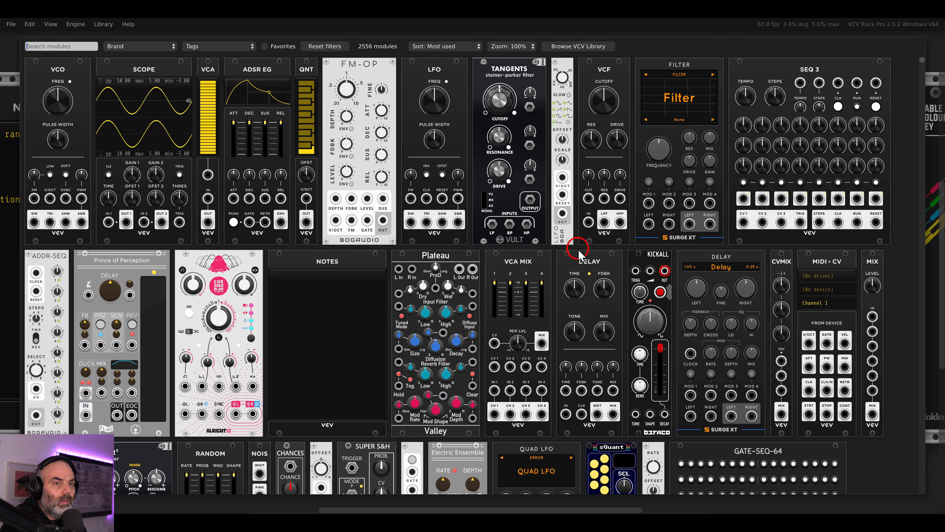
{"action": "key", "text": "Escape"}
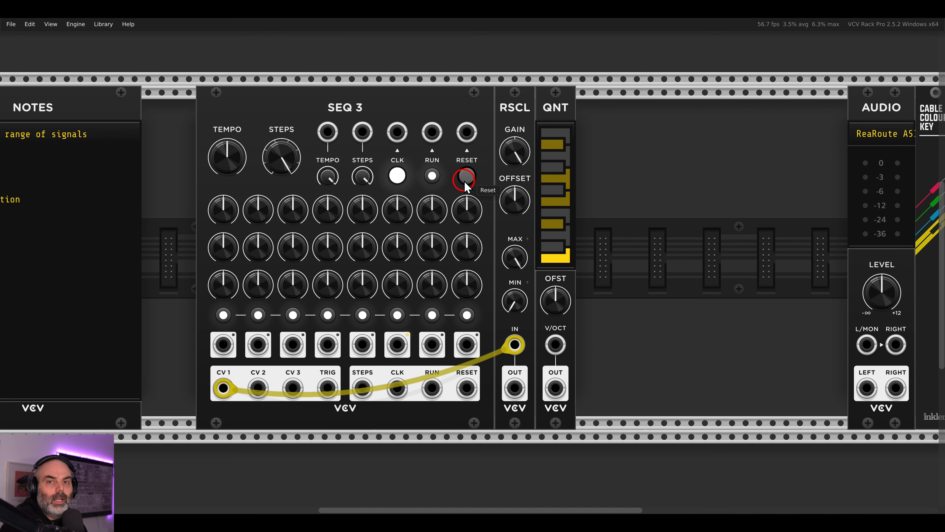
{"action": "left_click_drag", "start_coordinate": [515, 387], "coordinate": [556, 344]}
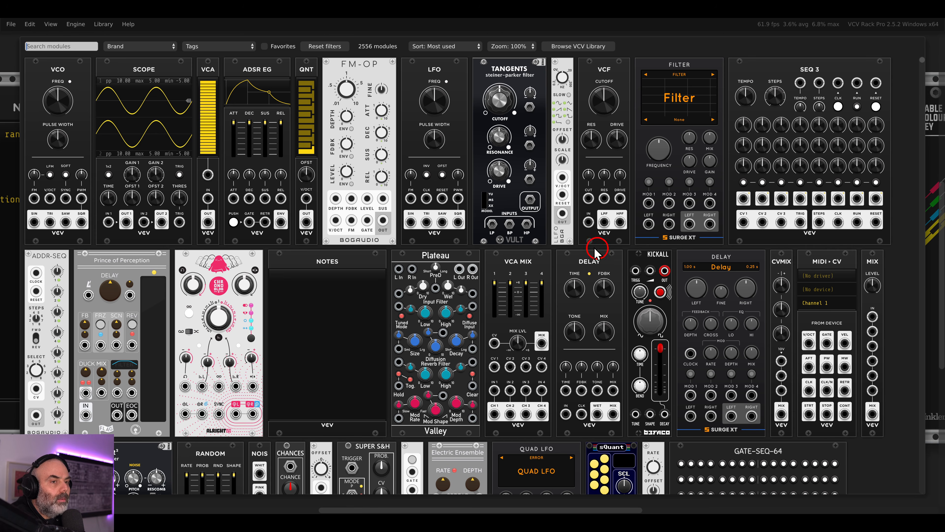
Add a VCO beside QNT, patching the QNT output to its V/OCT input and its sine output to the Audio module's L/MON input.
{"action": "right_click", "coordinate": [87, 80]}
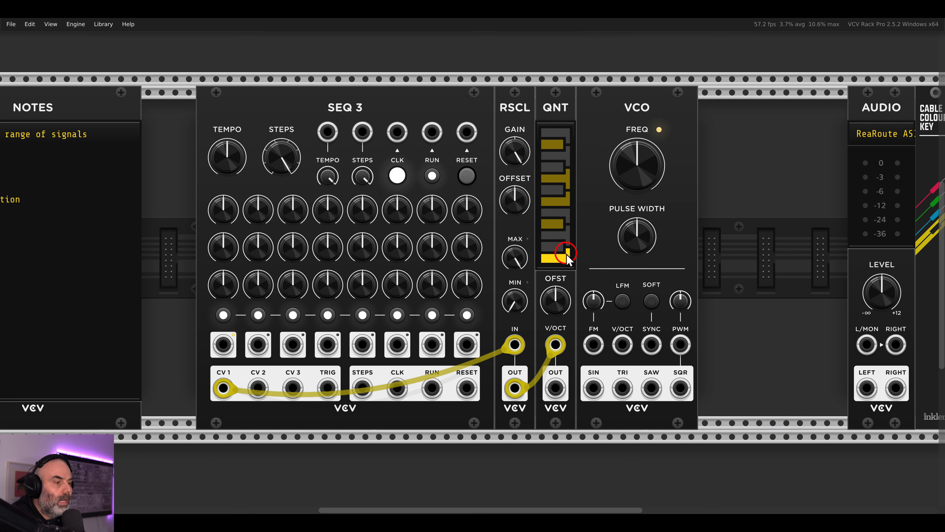
{"action": "scroll", "coordinate": [539, 280], "scroll_direction": "right", "scroll_amount": 5}
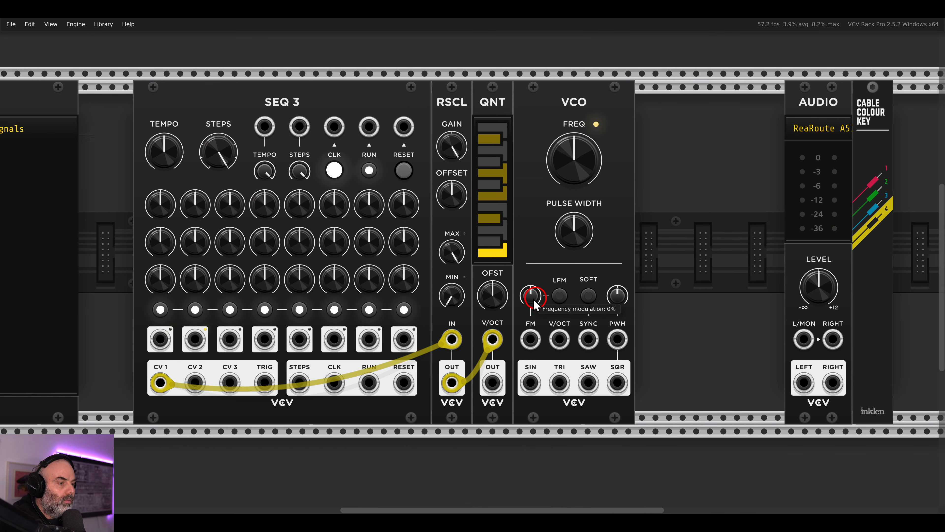
{"action": "left_click_drag", "start_coordinate": [467, 382], "coordinate": [535, 339]}
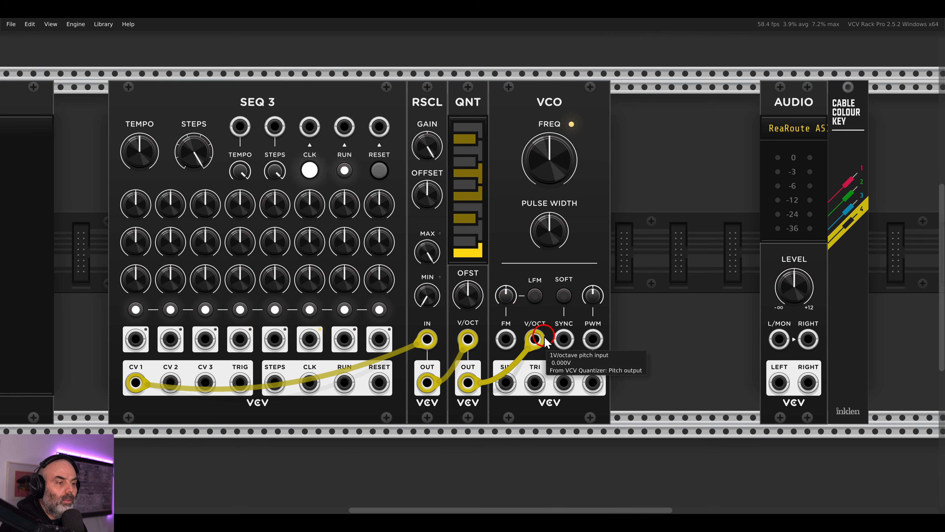
{"action": "left_click_drag", "start_coordinate": [505, 383], "coordinate": [780, 338]}
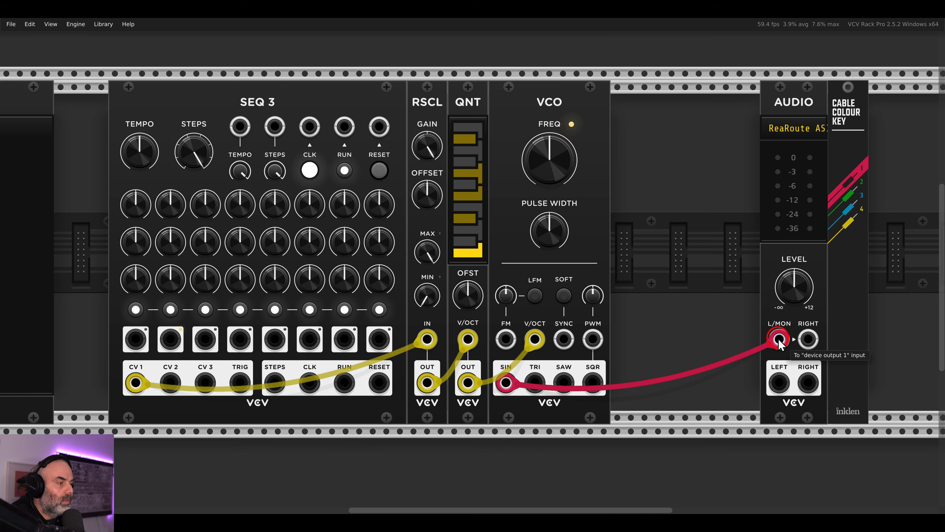
Turn down the Audio module's output level and raise SEQ 3's tempo slightly.
{"action": "left_click_drag", "start_coordinate": [794, 285], "coordinate": [793, 338]}
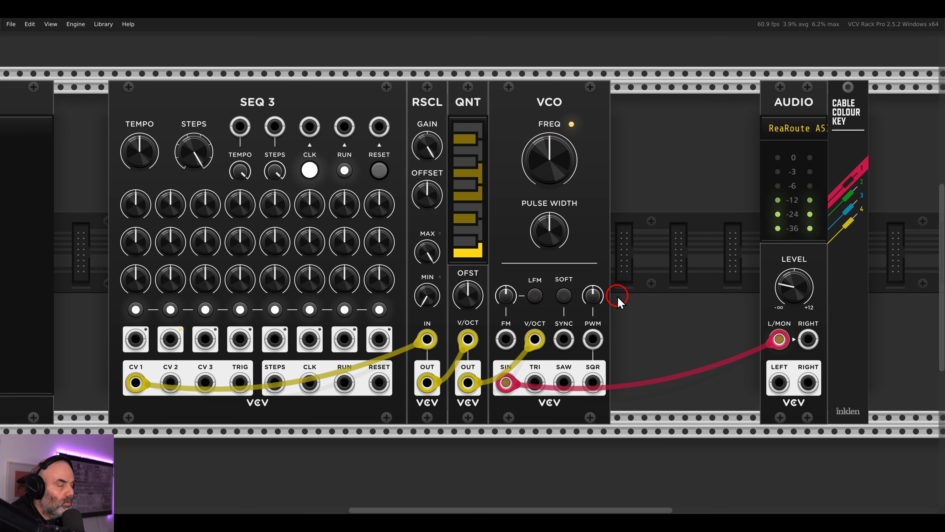
{"action": "left_click_drag", "start_coordinate": [413, 234], "coordinate": [538, 238]}
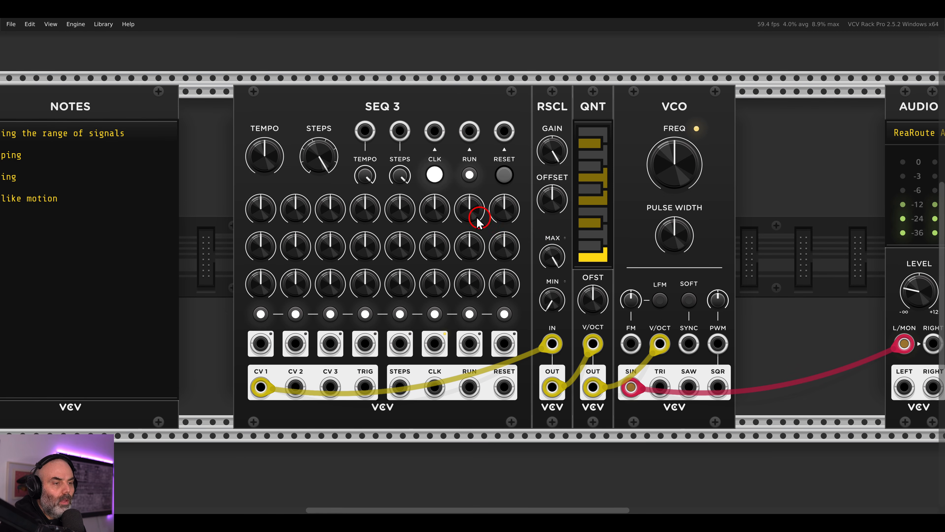
{"action": "left_click_drag", "start_coordinate": [259, 154], "coordinate": [262, 164]}
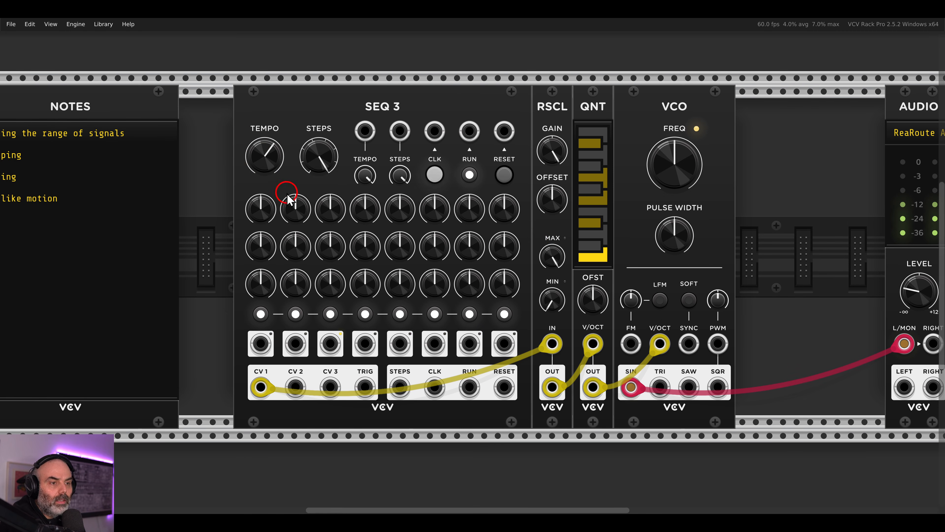
Set SEQ 3's CV 1 row to varied positive and negative values on steps 2 through 8.
{"action": "left_click_drag", "start_coordinate": [290, 211], "coordinate": [316, 183]}
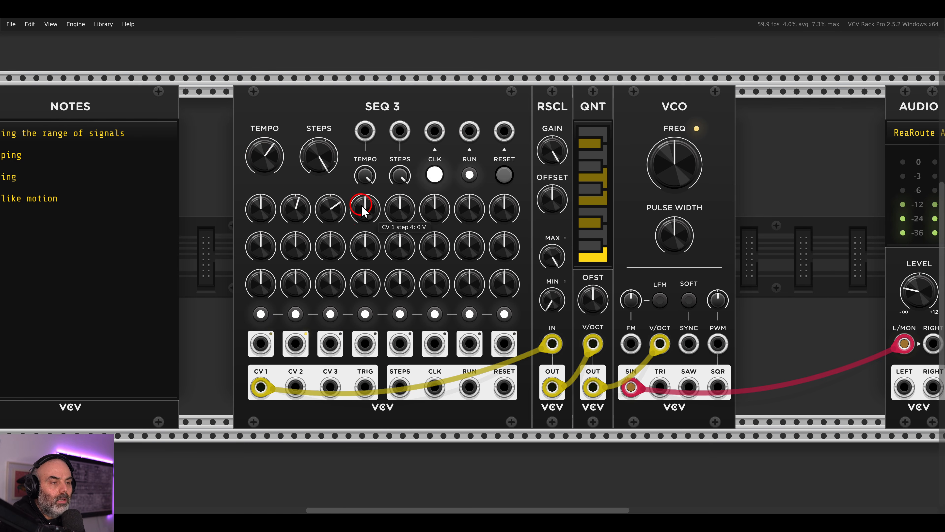
{"action": "left_click_drag", "start_coordinate": [359, 209], "coordinate": [386, 177]}
{"action": "left_click_drag", "start_coordinate": [432, 208], "coordinate": [422, 173]}
{"action": "left_click_drag", "start_coordinate": [470, 201], "coordinate": [445, 209]}
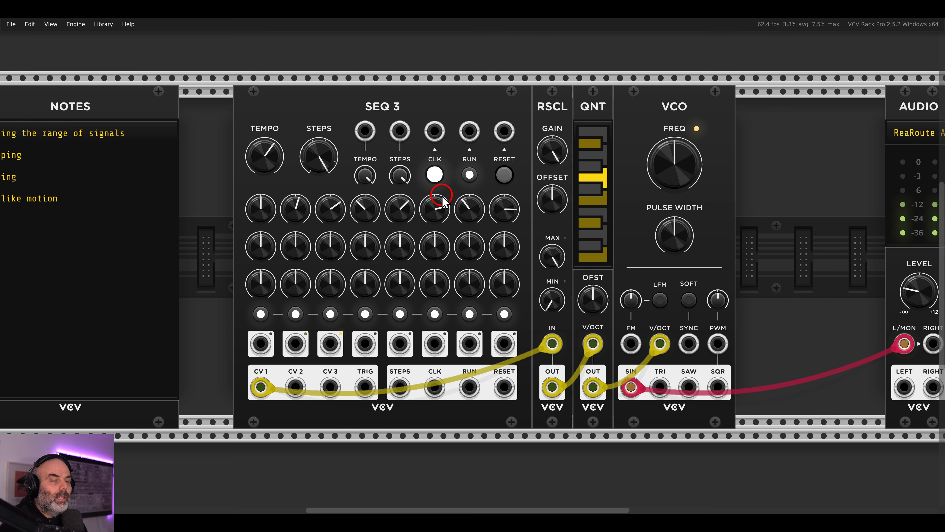
Try RSCL gains of about 39% and -37%, and sweep its offset before returning it to 0 V.
{"action": "mouse_move", "coordinate": [556, 152]}
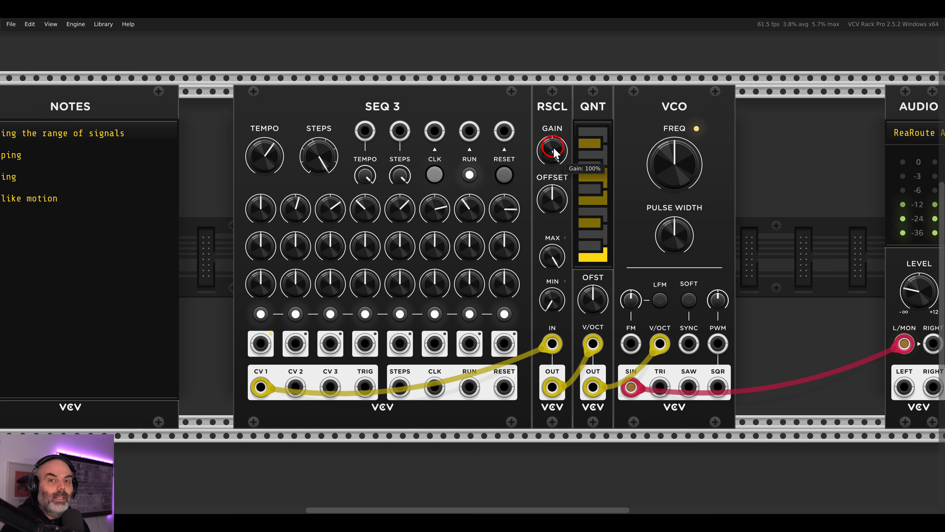
{"action": "left_click_drag", "start_coordinate": [555, 152], "coordinate": [553, 196]}
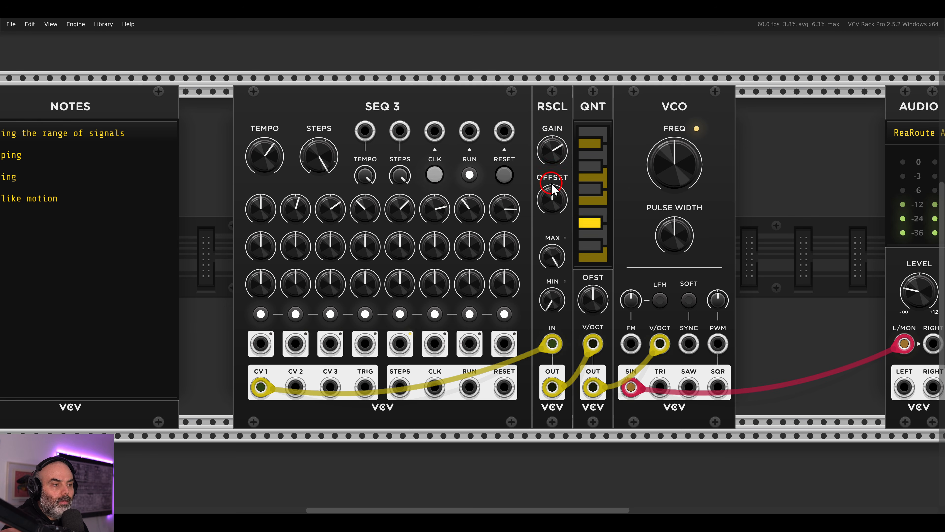
{"action": "mouse_move", "coordinate": [550, 151]}
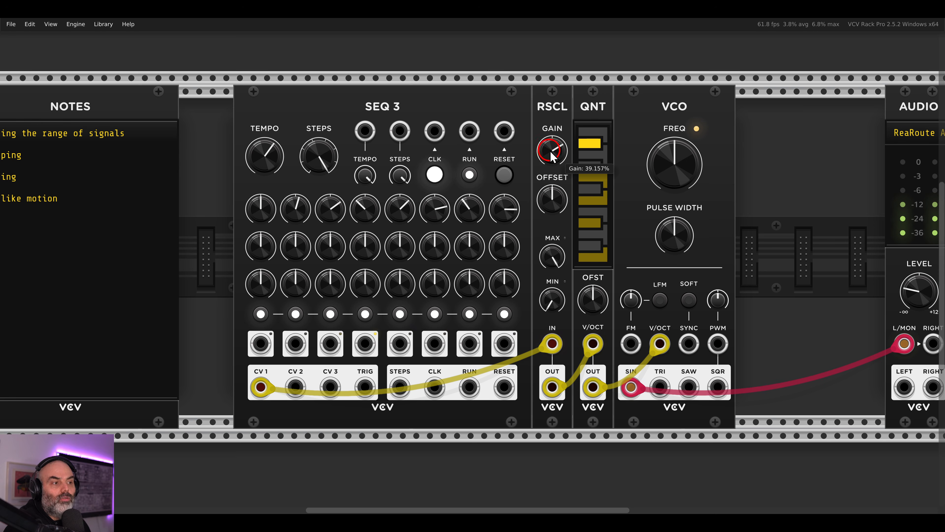
{"action": "left_click_drag", "start_coordinate": [550, 157], "coordinate": [563, 216]}
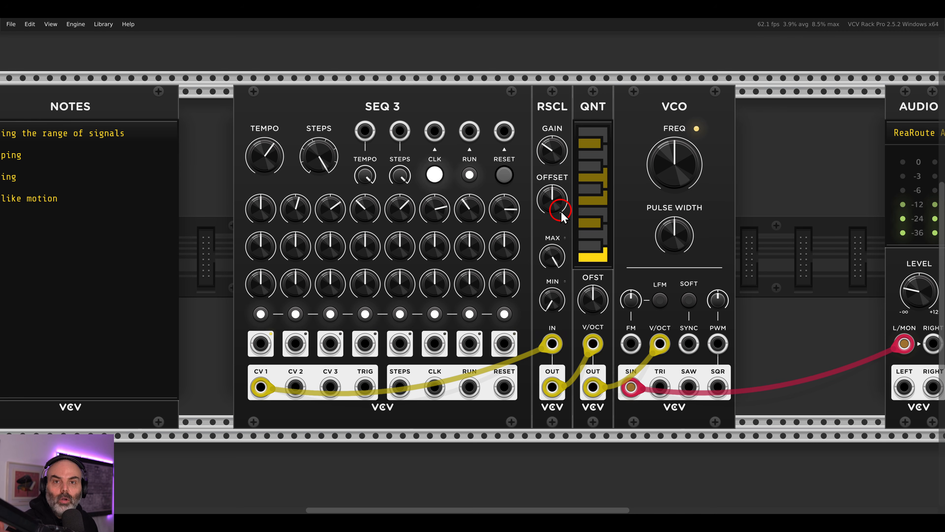
{"action": "mouse_move", "coordinate": [557, 159]}
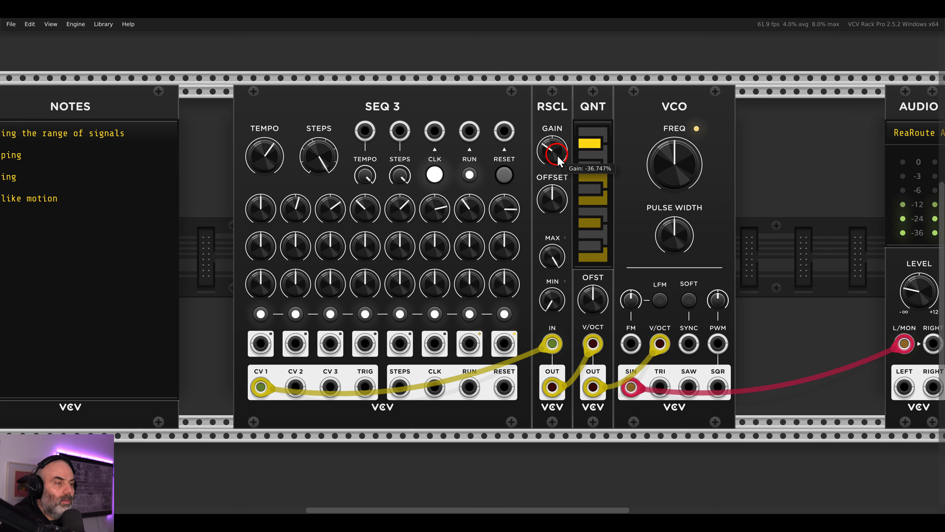
{"action": "mouse_move", "coordinate": [553, 201]}
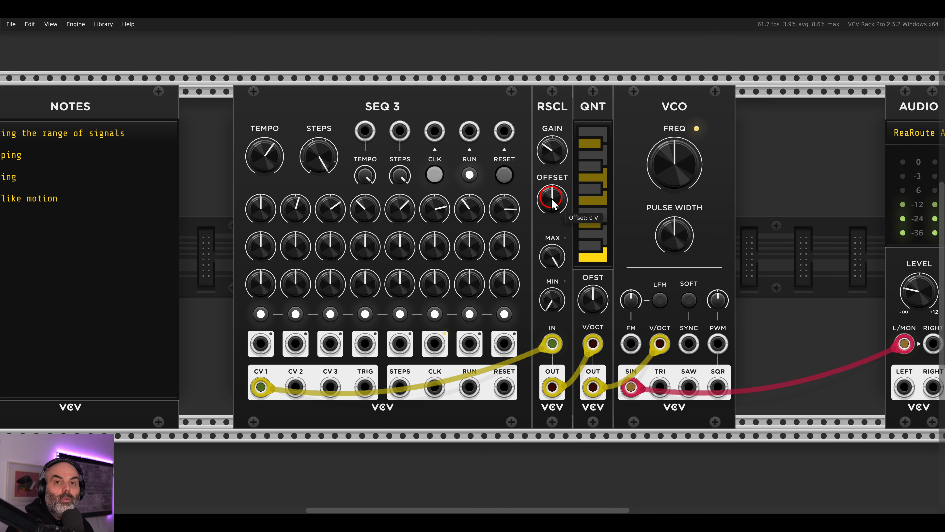
{"action": "mouse_move", "coordinate": [550, 212]}
{"action": "left_mouse_down"}
{"action": "mouse_move", "coordinate": [530, 188]}
{"action": "mouse_move", "coordinate": [560, 238]}
{"action": "mouse_move", "coordinate": [555, 204]}
{"action": "left_mouse_up"}
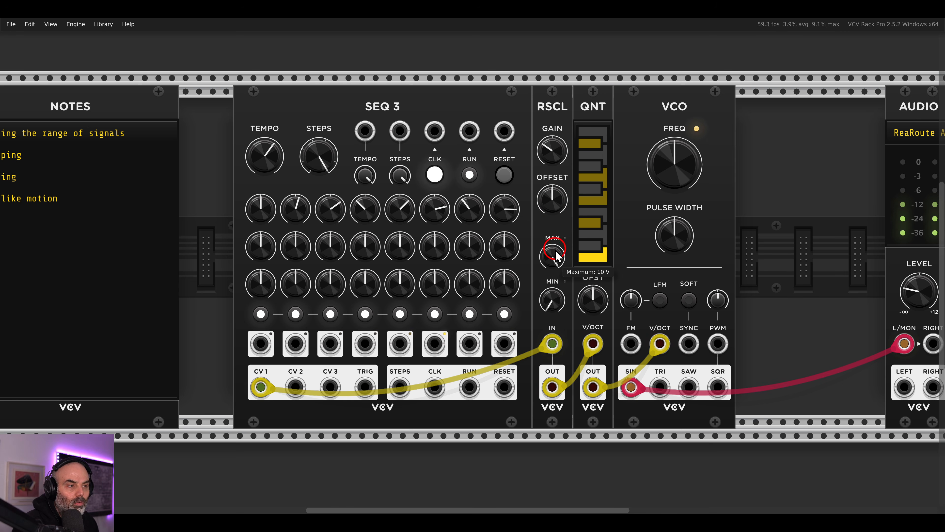
Lower RSCL's maximum to about 0.72 V and set its gain to a moderate positive amount.
{"action": "left_click_drag", "start_coordinate": [556, 256], "coordinate": [560, 333]}
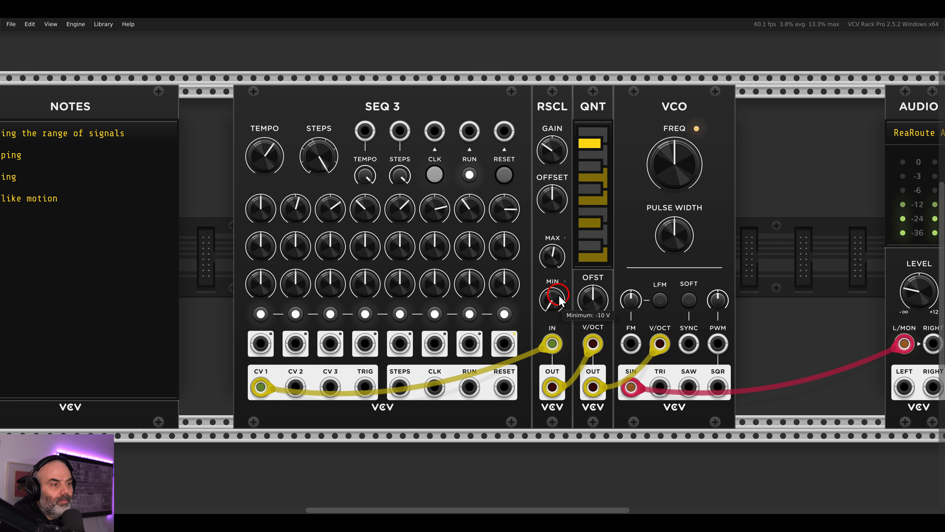
{"action": "left_click", "coordinate": [558, 153]}
{"action": "left_click_drag", "start_coordinate": [559, 154], "coordinate": [534, 95]}
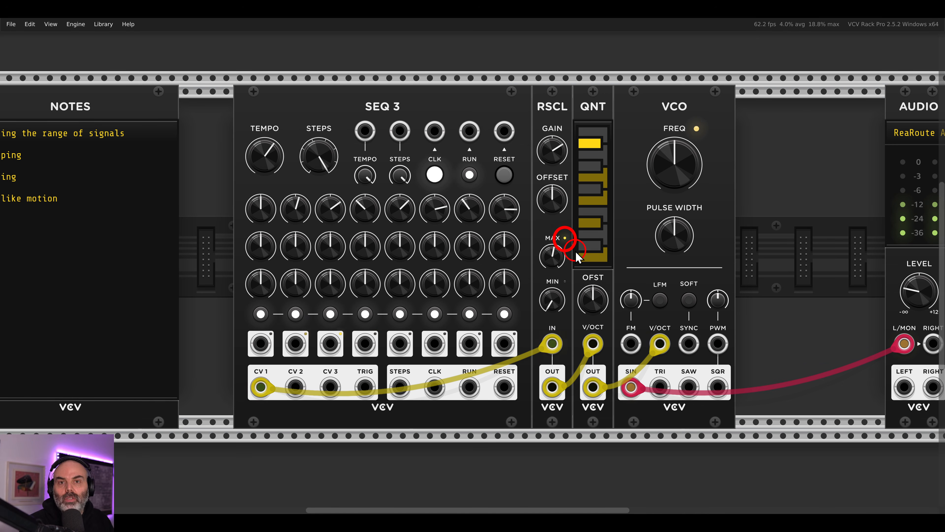
{"action": "mouse_move", "coordinate": [556, 256]}
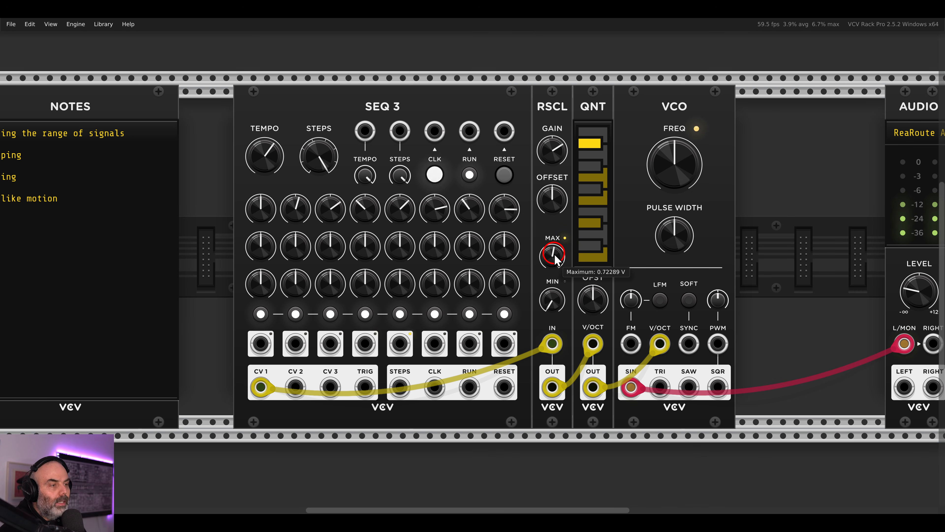
Make room between SEQ 3 and RSCL and add a Scope module there.
{"action": "mouse_move", "coordinate": [555, 199]}
{"action": "scroll", "coordinate": [555, 199], "scroll_direction": "down", "scroll_amount": 2}
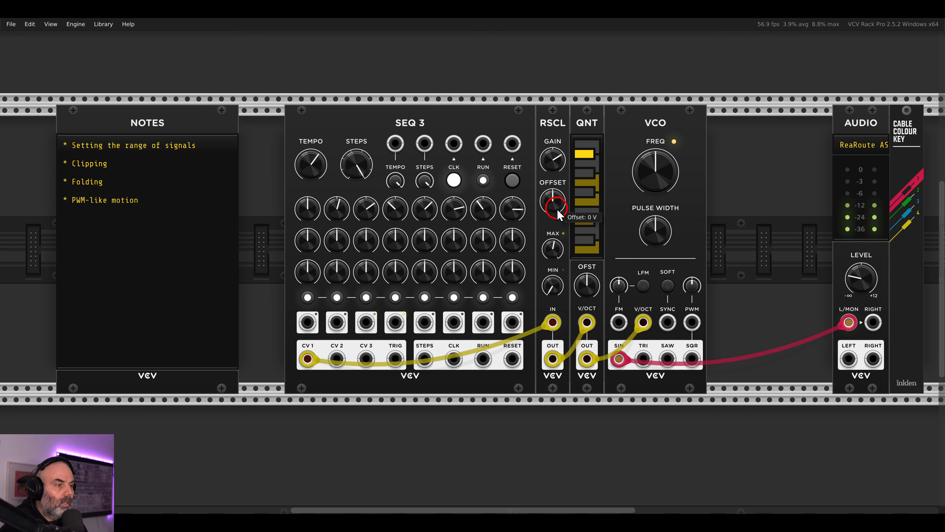
{"action": "left_click_drag", "start_coordinate": [557, 209], "coordinate": [523, 210]}
{"action": "left_click_drag", "start_coordinate": [713, 143], "coordinate": [639, 125]}
{"action": "left_click_drag", "start_coordinate": [569, 126], "coordinate": [393, 131]}
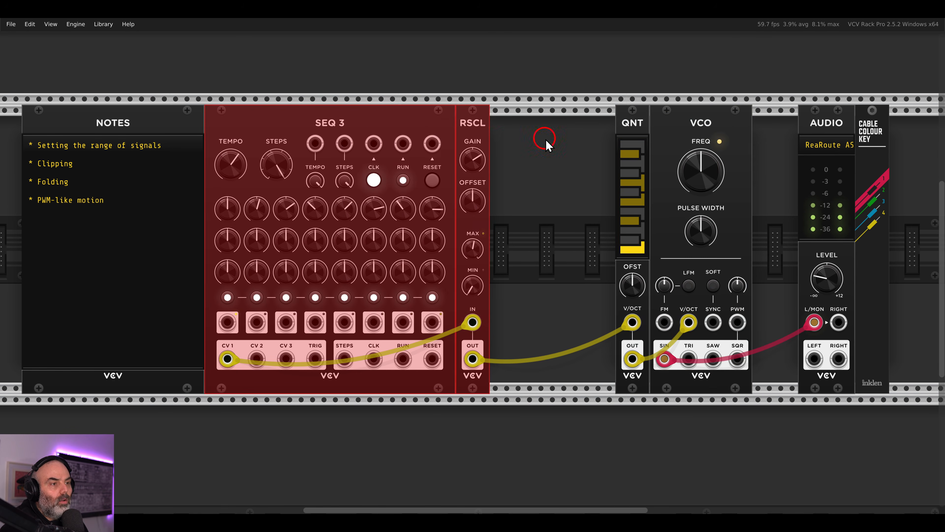
{"action": "left_click", "coordinate": [546, 140]}
{"action": "right_click", "coordinate": [529, 145]}
{"action": "left_click_drag", "start_coordinate": [149, 97], "coordinate": [519, 192]}
{"action": "key", "text": "ctrl"}
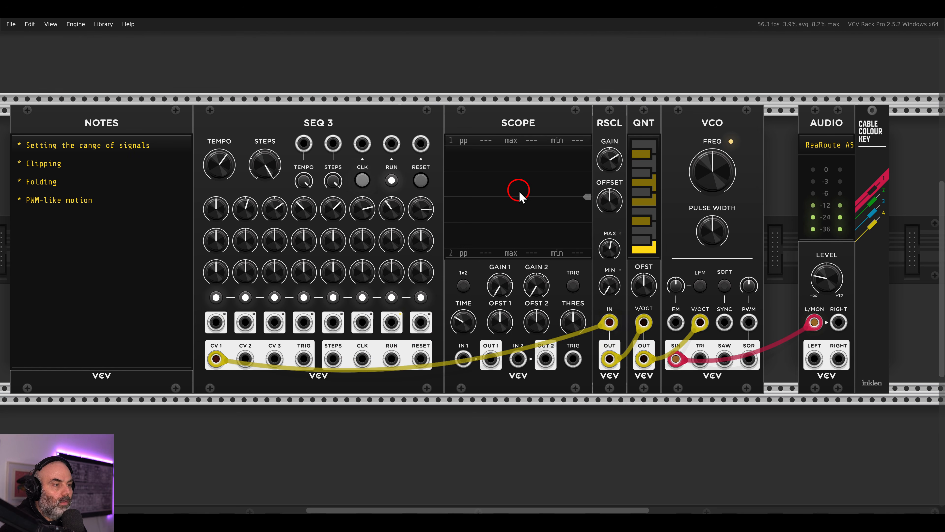
Route SEQ 3's CV 1 output through Scope channel 1 into RSCL's input to view the unscaled sequence.
{"action": "mouse_move", "coordinate": [609, 322]}
{"action": "left_mouse_down"}
{"action": "mouse_move", "coordinate": [544, 355]}
{"action": "mouse_move", "coordinate": [464, 358]}
{"action": "mouse_move", "coordinate": [547, 328]}
{"action": "mouse_move", "coordinate": [610, 322]}
{"action": "left_mouse_up"}
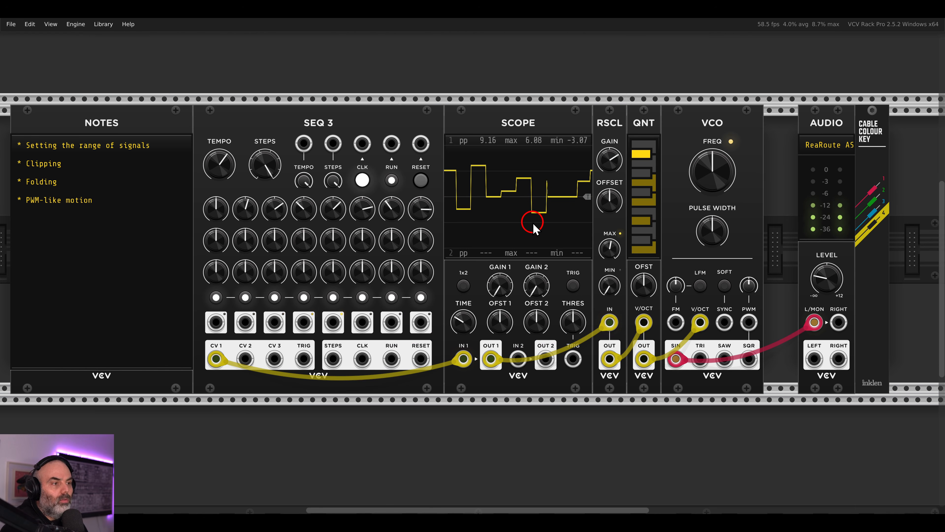
{"action": "left_click_drag", "start_coordinate": [517, 166], "coordinate": [561, 211]}
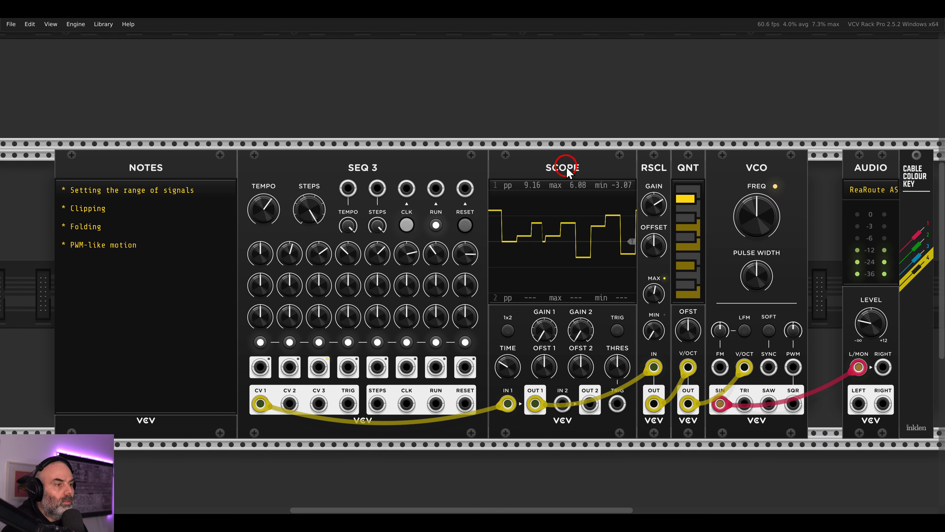
{"action": "left_click_drag", "start_coordinate": [565, 172], "coordinate": [606, 106]}
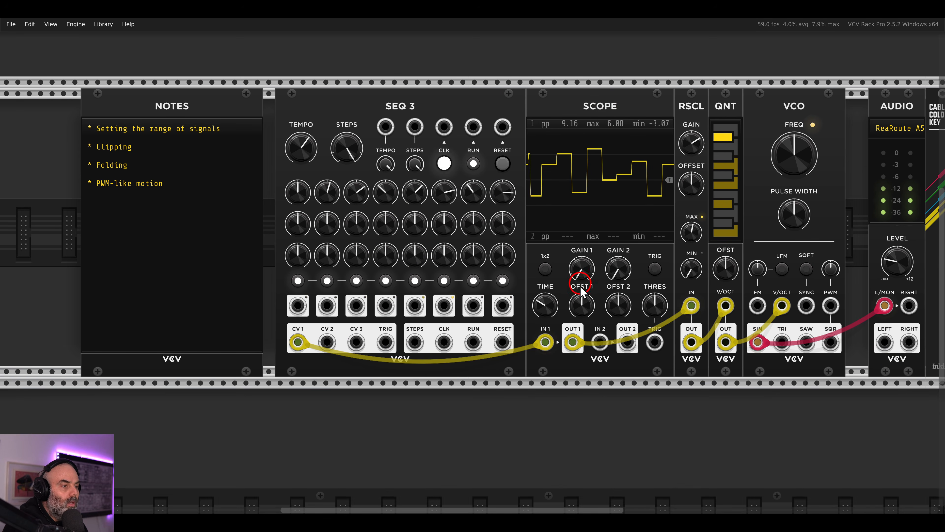
Reconnect CV 1 directly to RSCL, move Scope between RSCL and QNT, and route RSCL's output through Scope channel 1.
{"action": "left_click_drag", "start_coordinate": [546, 341], "coordinate": [689, 302]}
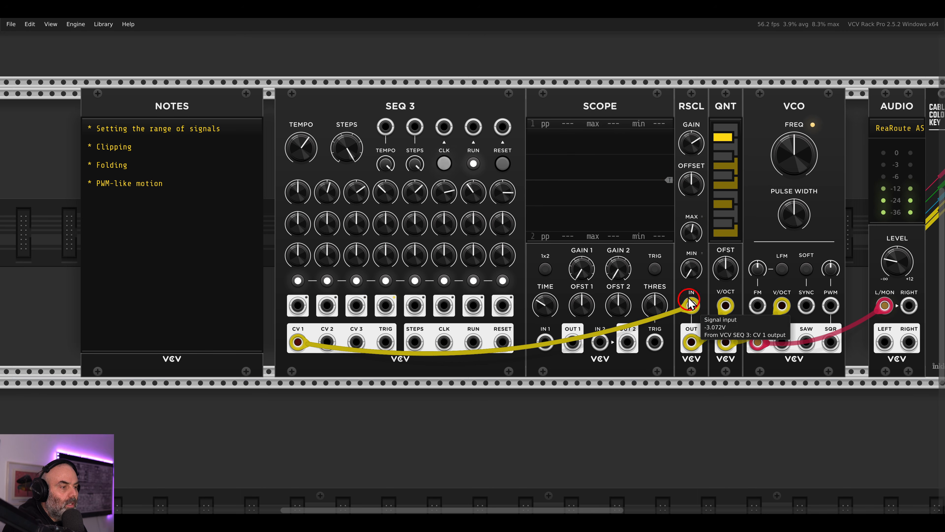
{"action": "left_click_drag", "start_coordinate": [636, 107], "coordinate": [632, 48]}
{"action": "left_click_drag", "start_coordinate": [690, 99], "coordinate": [540, 103]}
{"action": "left_click_drag", "start_coordinate": [549, 71], "coordinate": [580, 216]}
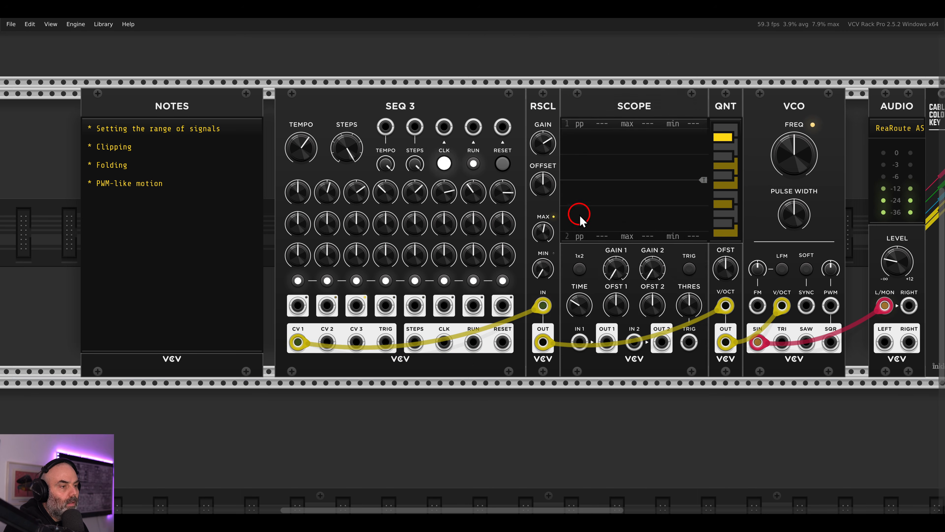
{"action": "left_click_drag", "start_coordinate": [543, 342], "coordinate": [580, 341]}
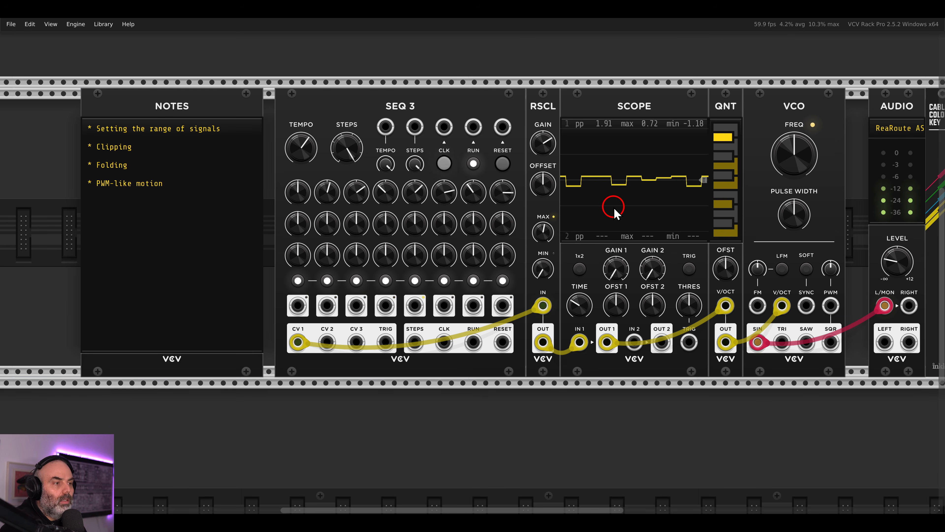
Raise RSCL's maximum fully and delete the Scope module.
{"action": "left_click_drag", "start_coordinate": [545, 229], "coordinate": [524, 176]}
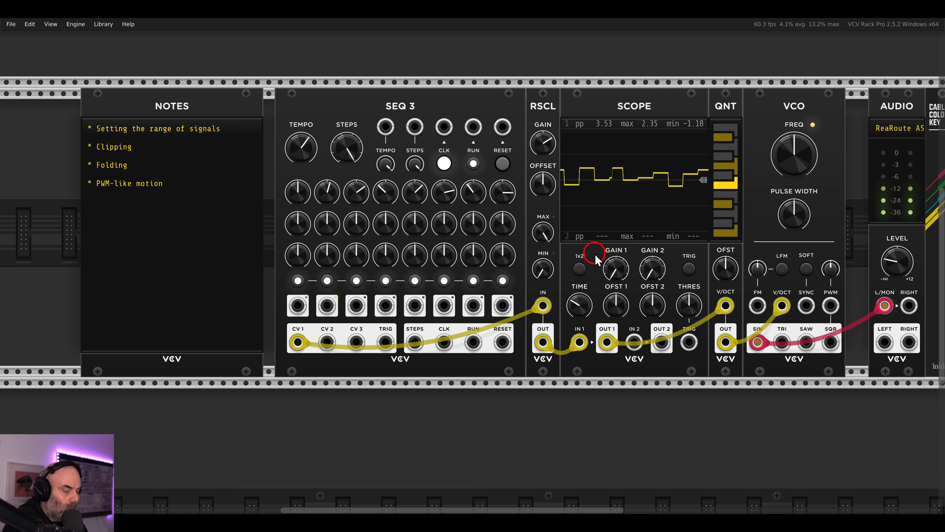
{"action": "key", "text": "Delete"}
Place QNT between SEQ 3 and RSCL, with CV 1 patched to QNT's V/OCT input and QNT's old output cable removed.
{"action": "left_click_drag", "start_coordinate": [718, 121], "coordinate": [571, 123]}
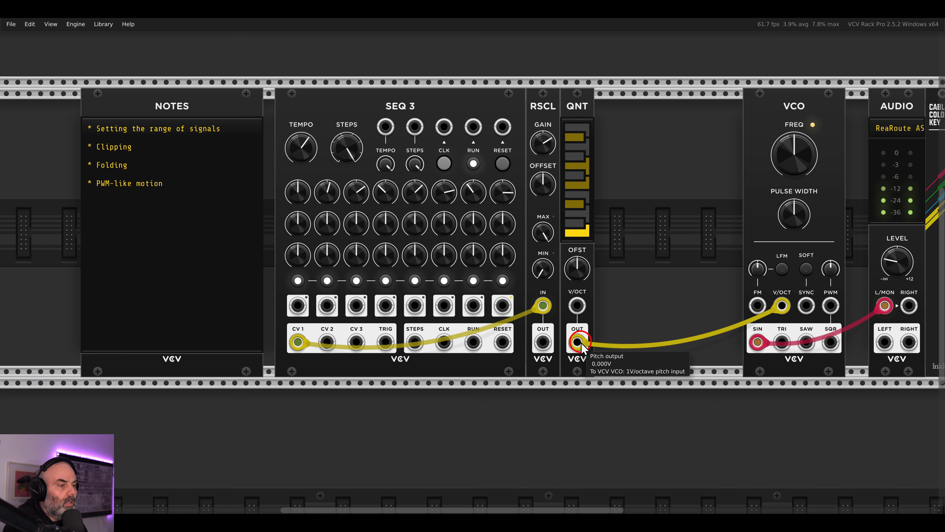
{"action": "key", "text": "Delete"}
{"action": "left_click_drag", "start_coordinate": [543, 305], "coordinate": [577, 305]}
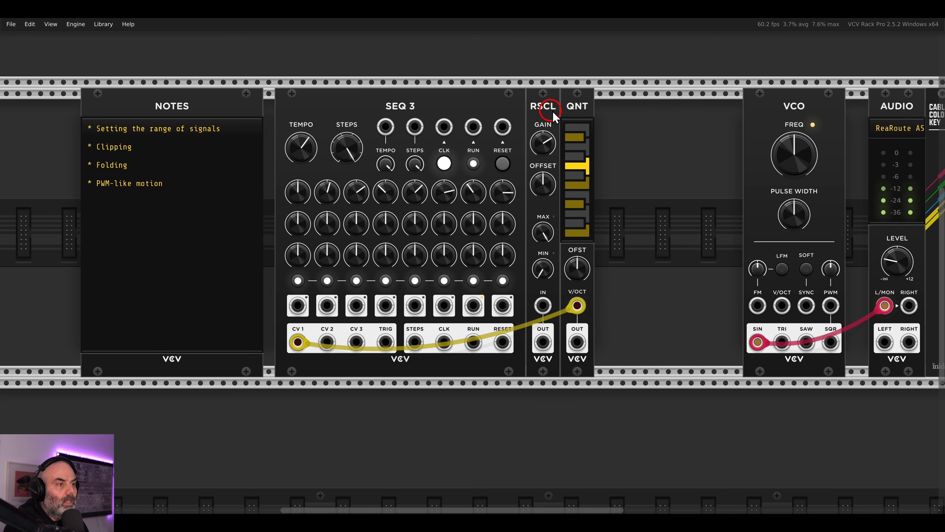
{"action": "mouse_move", "coordinate": [549, 109]}
{"action": "left_mouse_down"}
{"action": "mouse_move", "coordinate": [595, 96]}
{"action": "mouse_move", "coordinate": [608, 108]}
{"action": "mouse_move", "coordinate": [565, 105]}
{"action": "left_mouse_up"}
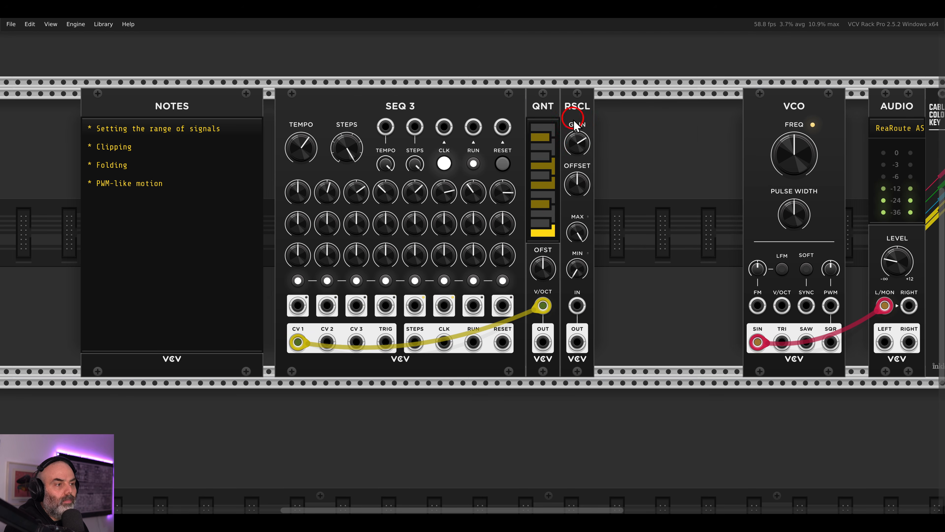
Patch QNT's output through RSCL to the VCO's V/OCT input, moving the VCO beside RSCL and adjusting RSCL's gain.
{"action": "left_click_drag", "start_coordinate": [578, 146], "coordinate": [569, 104]}
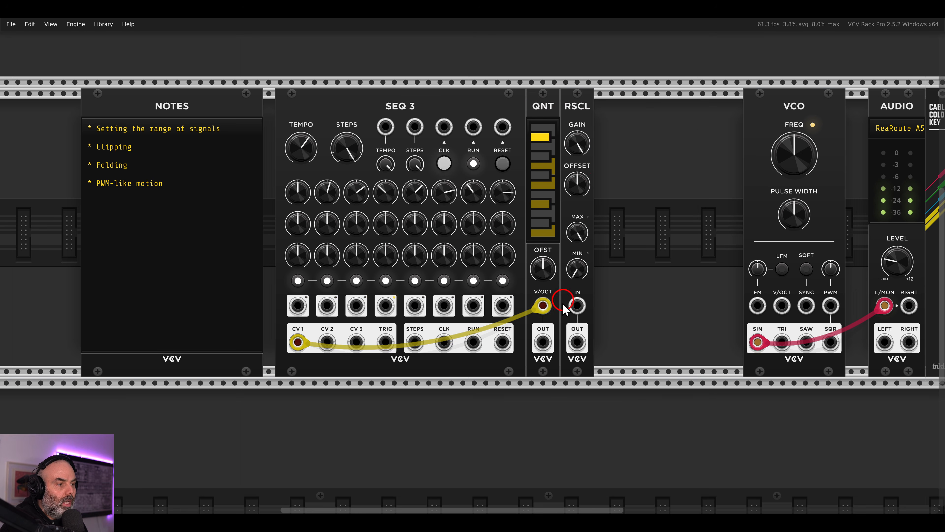
{"action": "left_click_drag", "start_coordinate": [543, 342], "coordinate": [782, 305]}
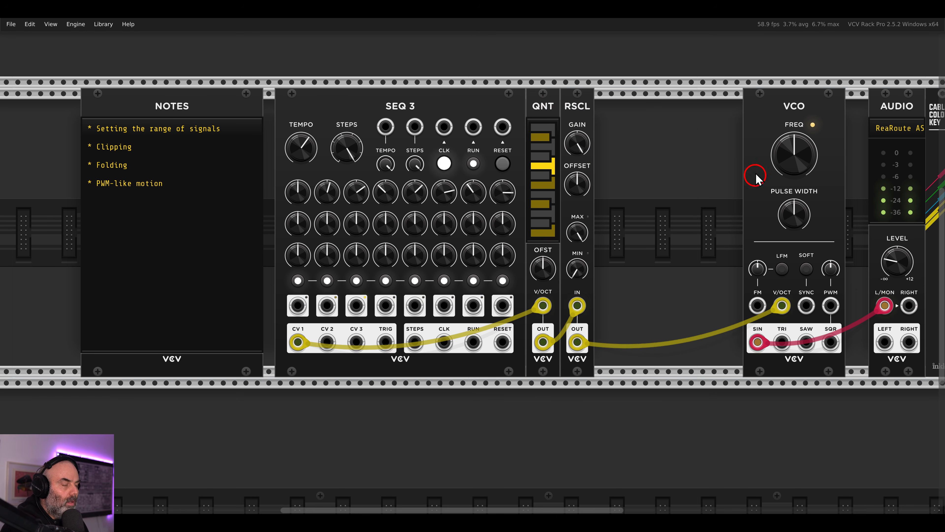
{"action": "left_click_drag", "start_coordinate": [764, 127], "coordinate": [581, 195]}
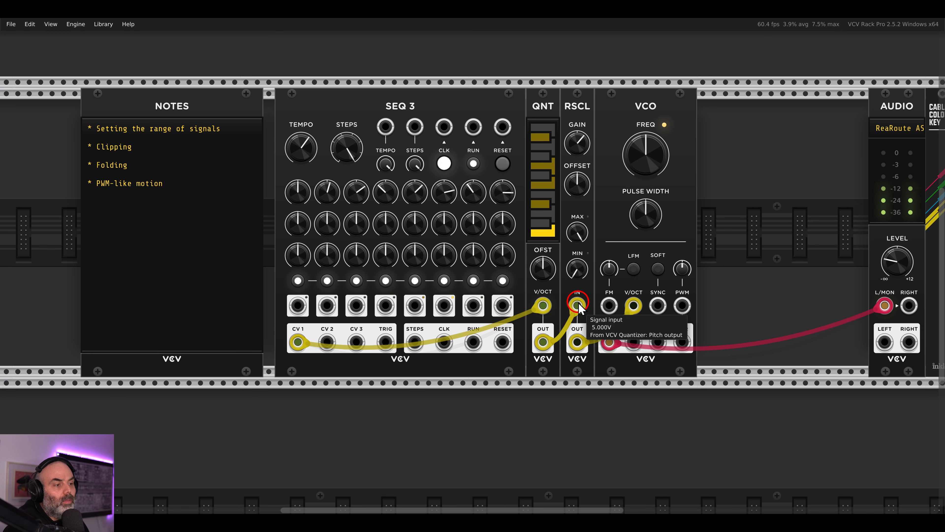
Unplug RSCL's cables and rearrange the modules so RSCL follows SEQ 3, with QNT and VCO placed directly after it.
{"action": "mouse_move", "coordinate": [578, 303]}
{"action": "left_mouse_down"}
{"action": "mouse_move", "coordinate": [578, 336]}
{"action": "mouse_move", "coordinate": [578, 301]}
{"action": "left_mouse_up"}
{"action": "left_click_drag", "start_coordinate": [748, 139], "coordinate": [553, 109]}
{"action": "left_click_drag", "start_coordinate": [553, 109], "coordinate": [521, 106]}
{"action": "left_click", "coordinate": [632, 79]}
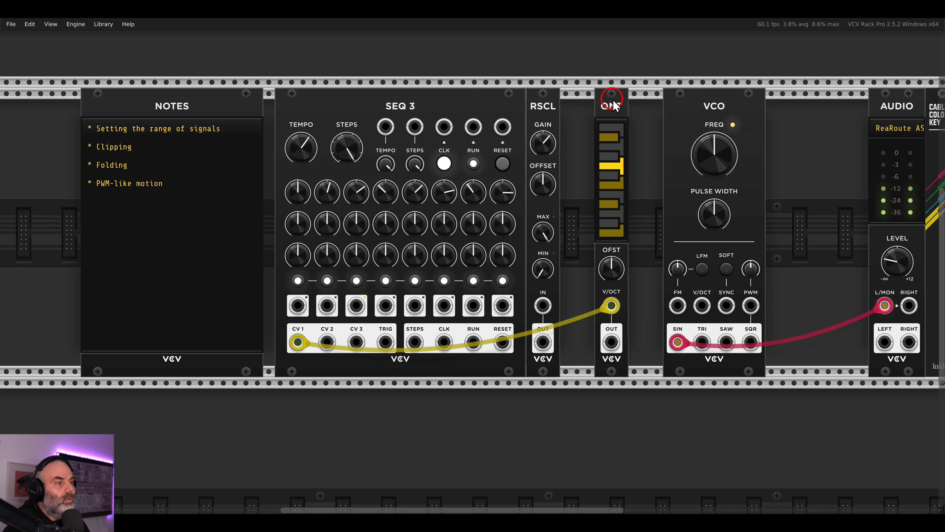
{"action": "left_click_drag", "start_coordinate": [612, 99], "coordinate": [578, 100]}
{"action": "left_click_drag", "start_coordinate": [672, 108], "coordinate": [604, 112]}
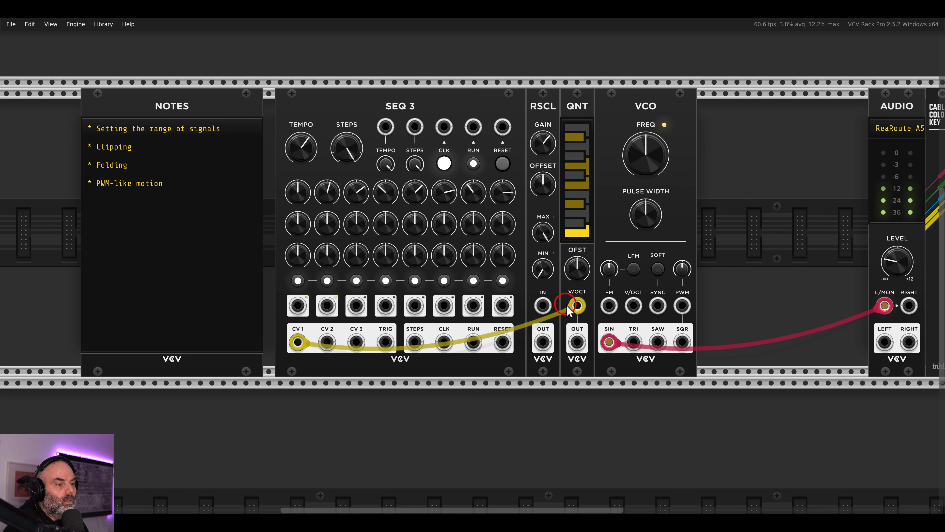
Patch CV 1 through RSCL and QNT into the VCO's V/OCT input, and lower RSCL's offset slightly.
{"action": "left_click_drag", "start_coordinate": [568, 306], "coordinate": [547, 306]}
{"action": "left_click_drag", "start_coordinate": [545, 338], "coordinate": [629, 312]}
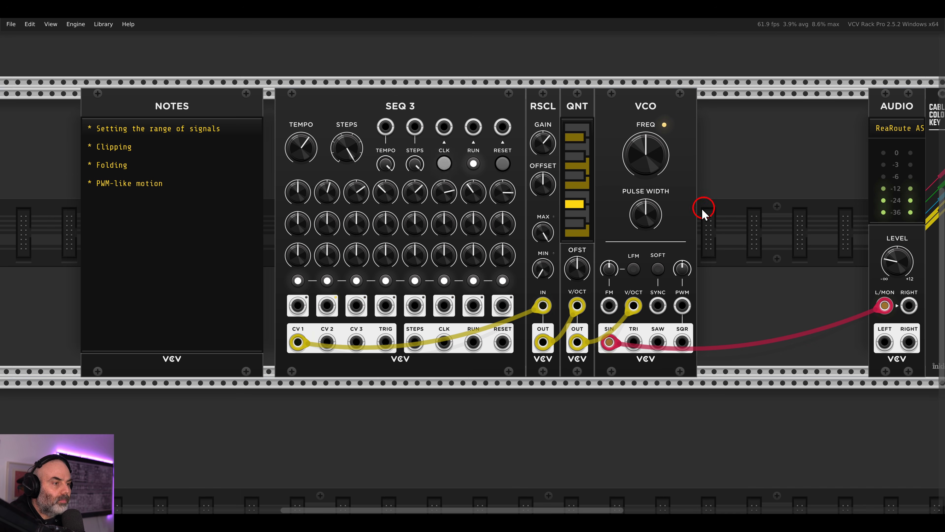
{"action": "mouse_move", "coordinate": [549, 183]}
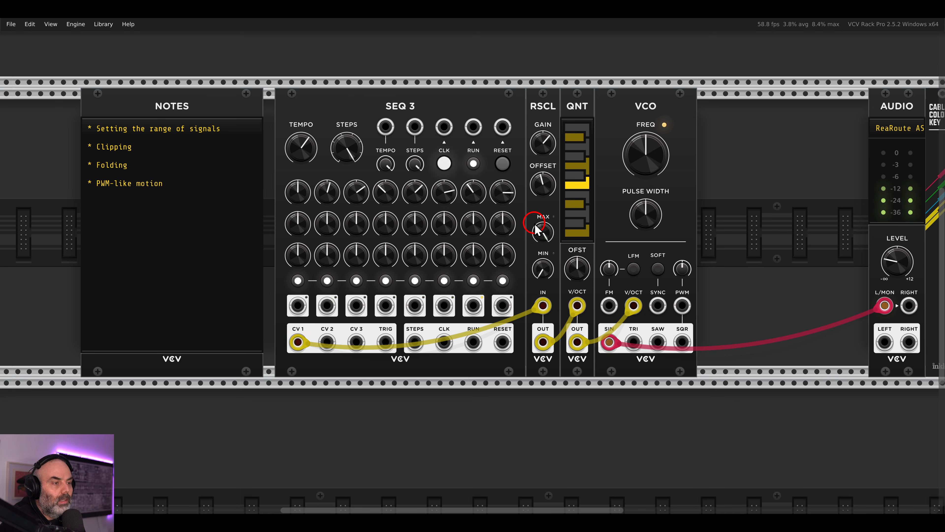
Patch SEQ 3's CV 3 output into its TEMPO input, set CV 3 step 2 to -1 V, and change steps 5 and 7.
{"action": "left_click_drag", "start_coordinate": [522, 220], "coordinate": [565, 219]}
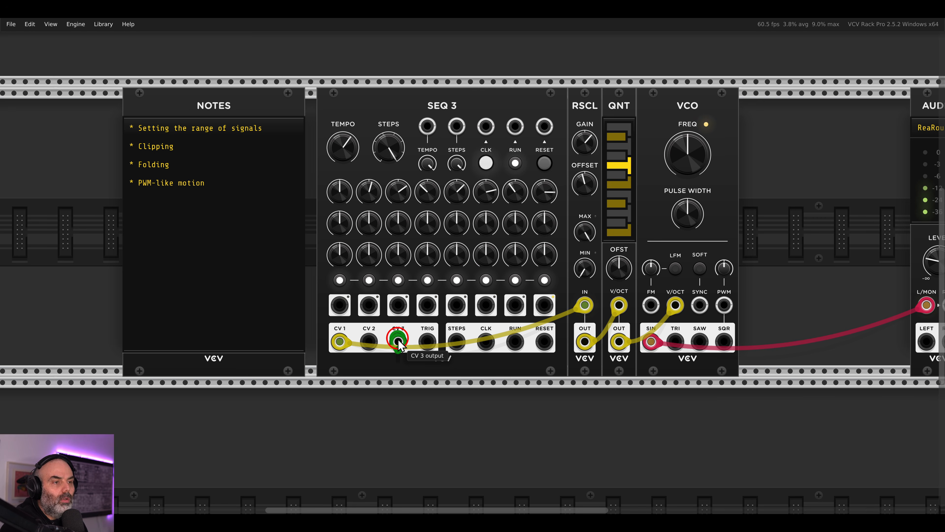
{"action": "left_click_drag", "start_coordinate": [398, 342], "coordinate": [429, 134]}
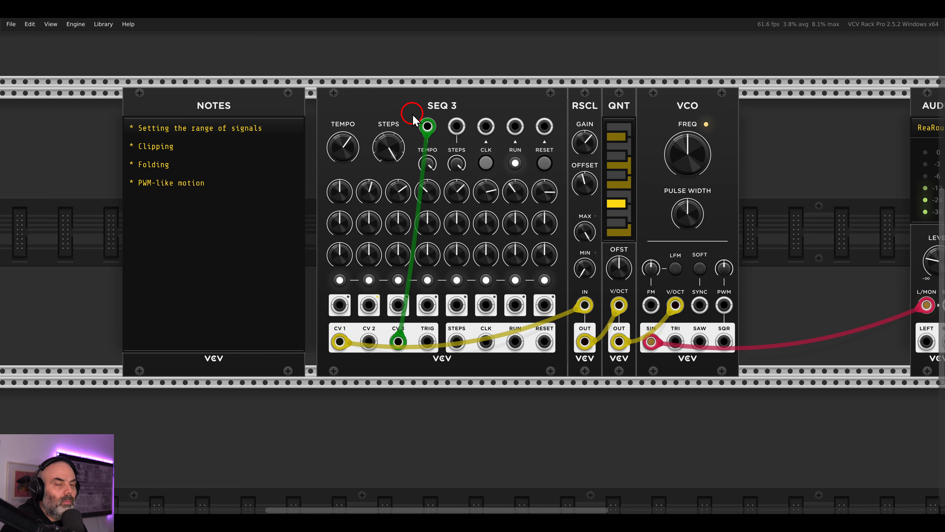
{"action": "right_click", "coordinate": [376, 257]}
{"action": "type", "text": "-1"}
{"action": "key", "text": "Return"}
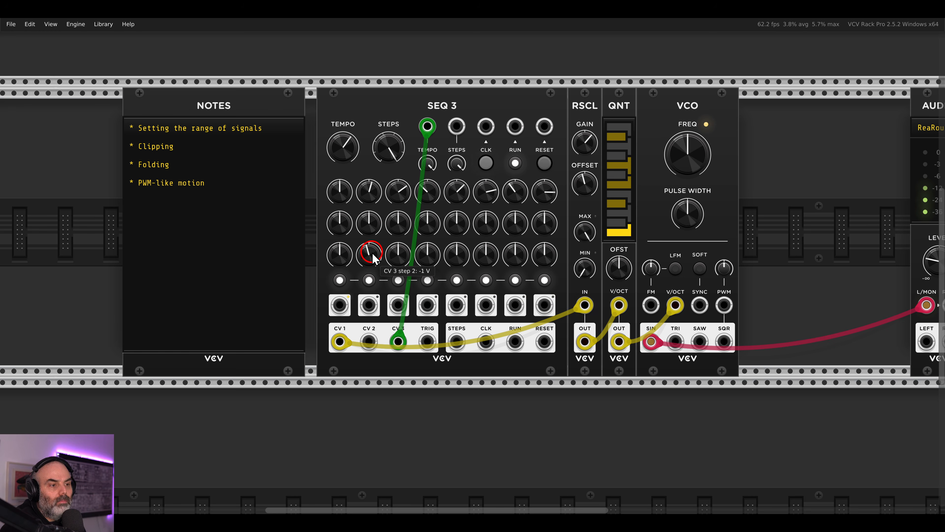
{"action": "right_click", "coordinate": [456, 258]}
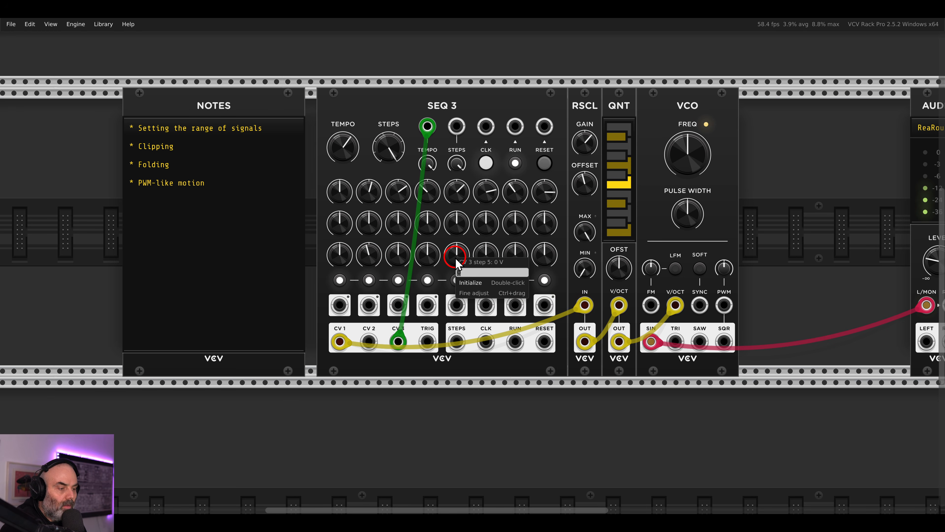
{"action": "type", "text": "-1"}
{"action": "key", "text": "Return"}
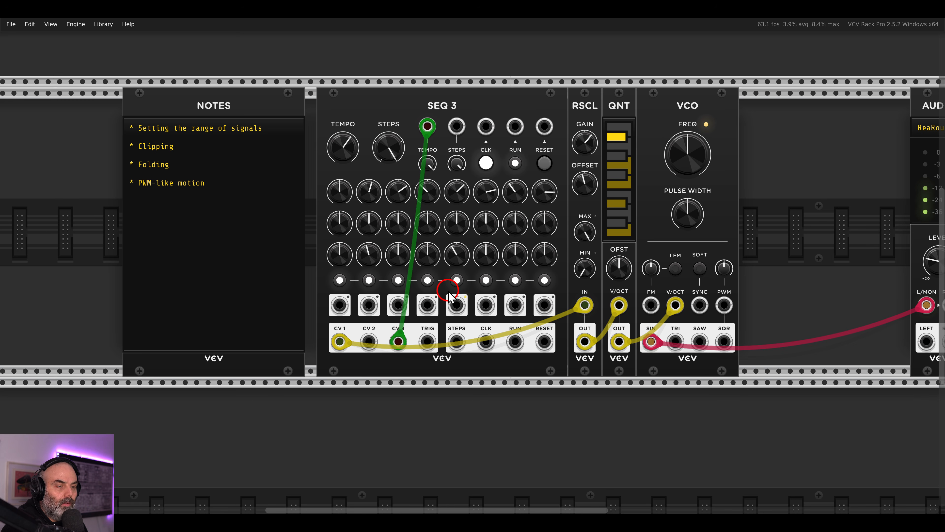
{"action": "right_click", "coordinate": [514, 255]}
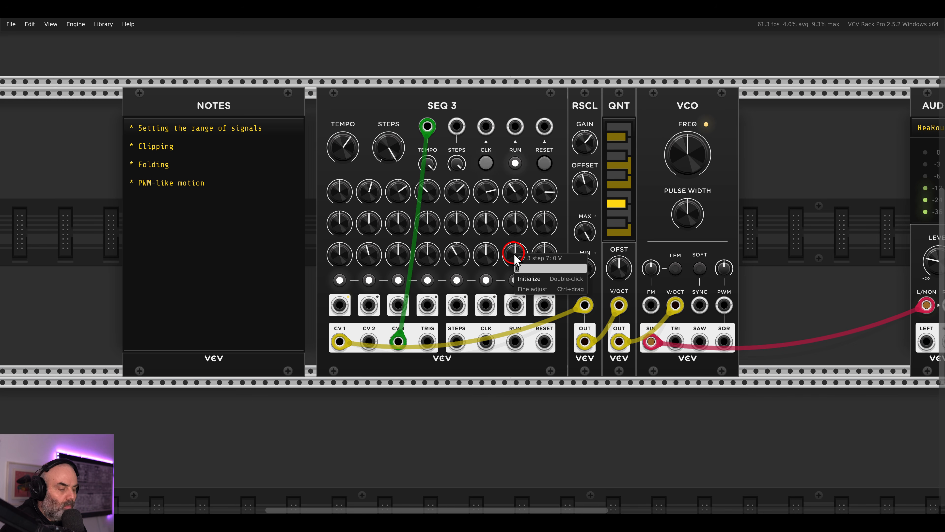
{"action": "key", "text": "Return"}
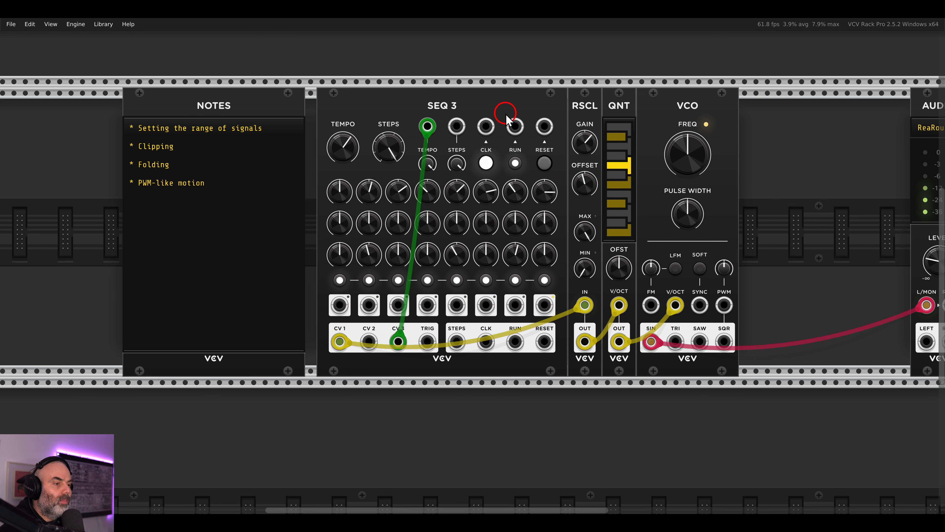
Make room after SEQ 3 and add the VCV 4-to-1 sequential switch directly beside it.
{"action": "left_click_drag", "start_coordinate": [293, 100], "coordinate": [203, 104]}
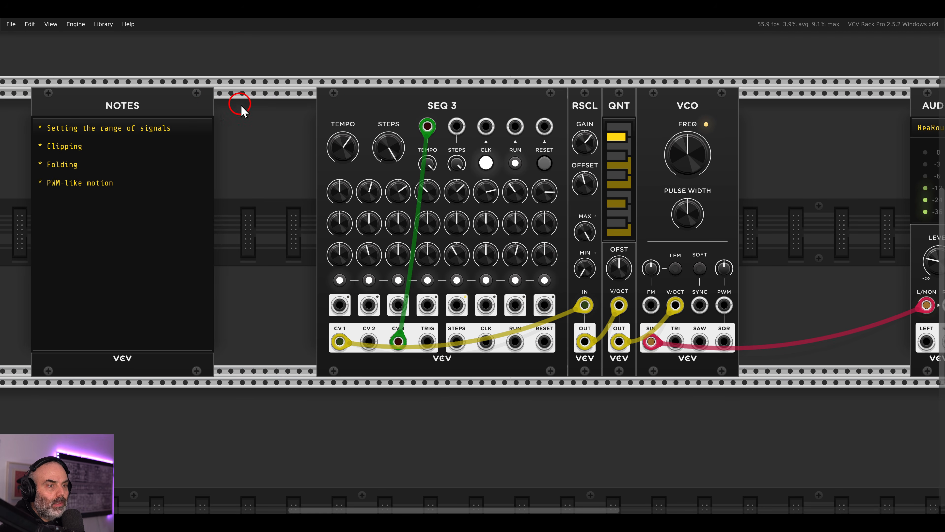
{"action": "left_click_drag", "start_coordinate": [366, 118], "coordinate": [251, 110]}
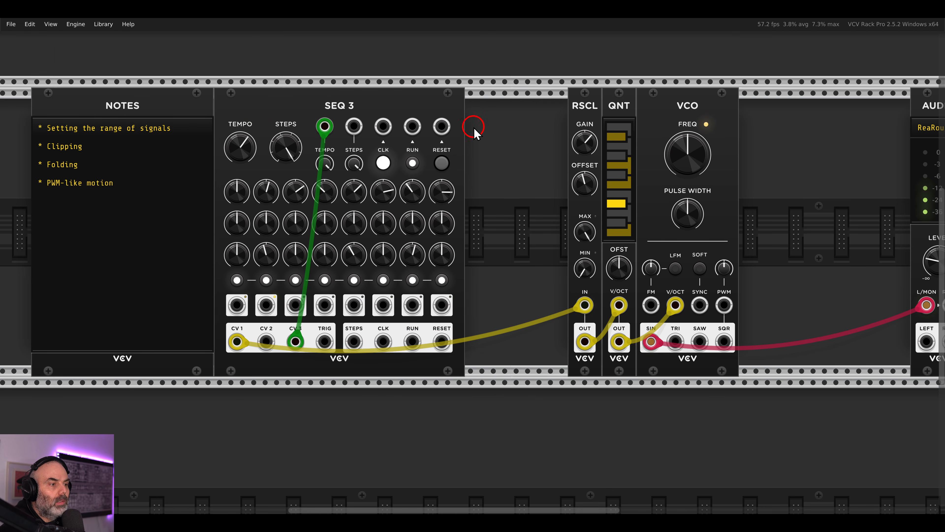
{"action": "right_click", "coordinate": [498, 144]}
{"action": "type", "text": "switch"}
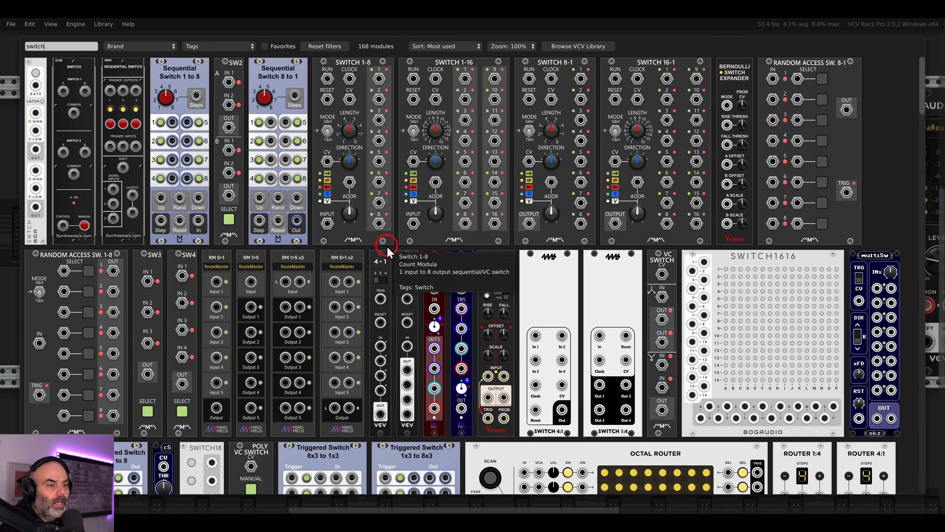
{"action": "left_click", "coordinate": [381, 257]}
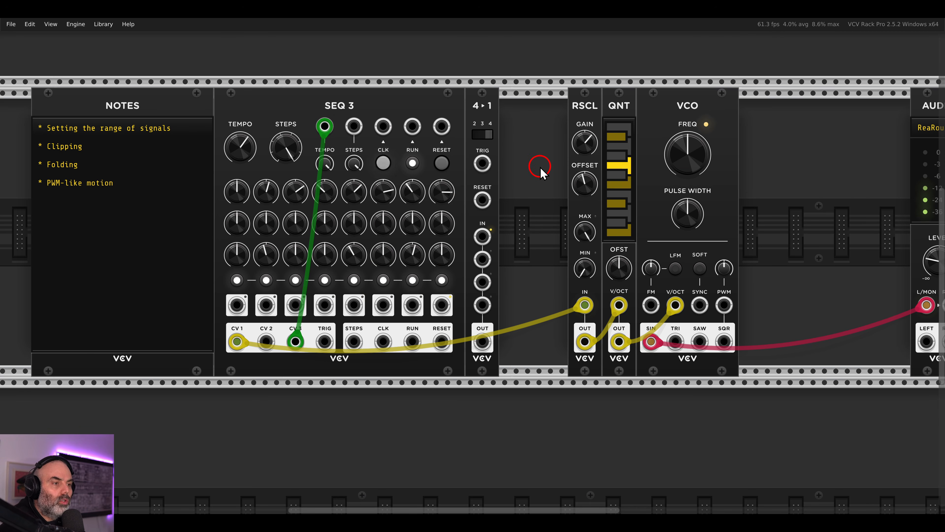
Patch CV 1 into the switch's first three inputs, CV 2 into the fourth, and the switch's output into RSCL's input.
{"action": "left_click_drag", "start_coordinate": [585, 305], "coordinate": [482, 282]}
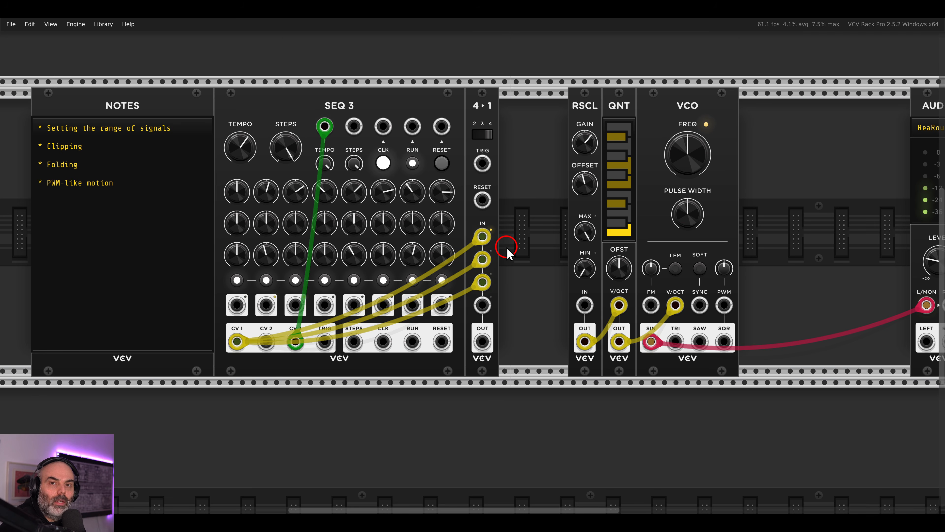
{"action": "left_click_drag", "start_coordinate": [266, 340], "coordinate": [487, 302]}
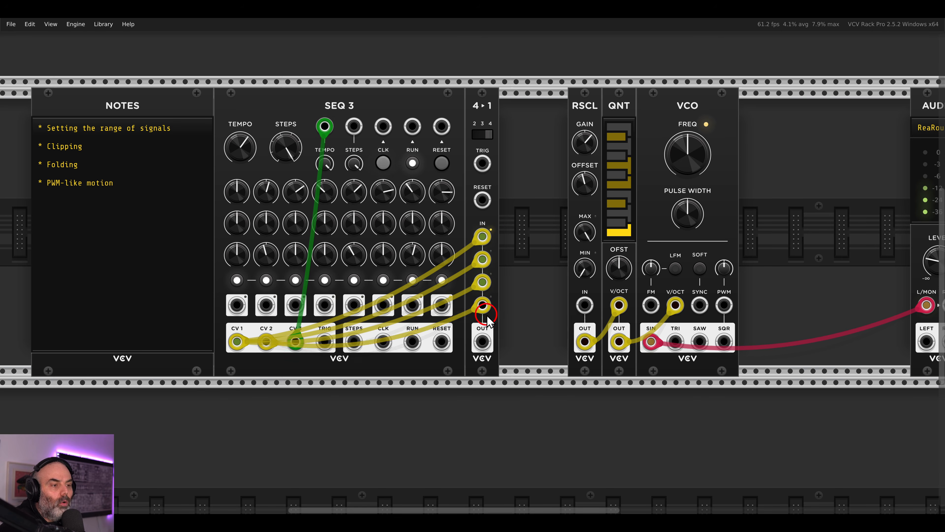
{"action": "left_click_drag", "start_coordinate": [483, 342], "coordinate": [585, 305]}
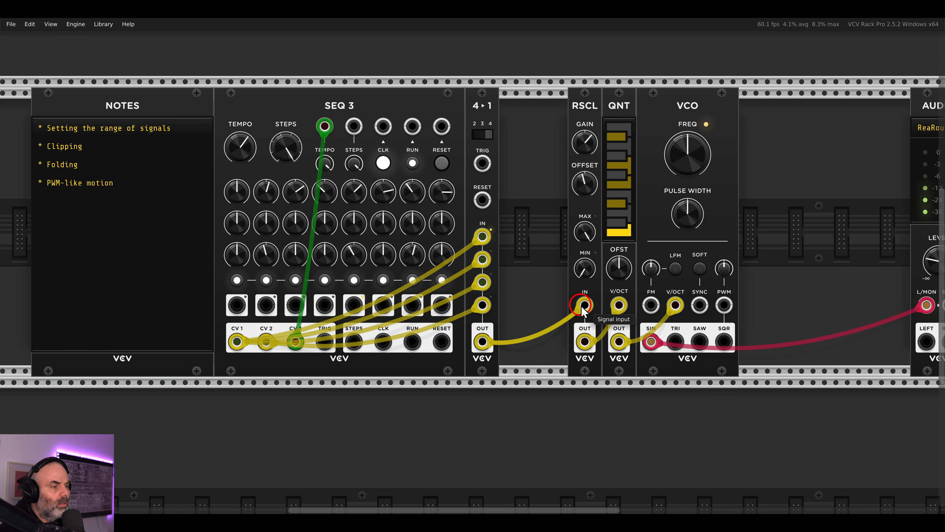
Place RSCL, QNT and VCO directly after the switch and patch SEQ 3's step 1 trigger output to the switch's TRIG input.
{"action": "left_click_drag", "start_coordinate": [555, 228], "coordinate": [588, 205]}
{"action": "left_click", "coordinate": [632, 196]}
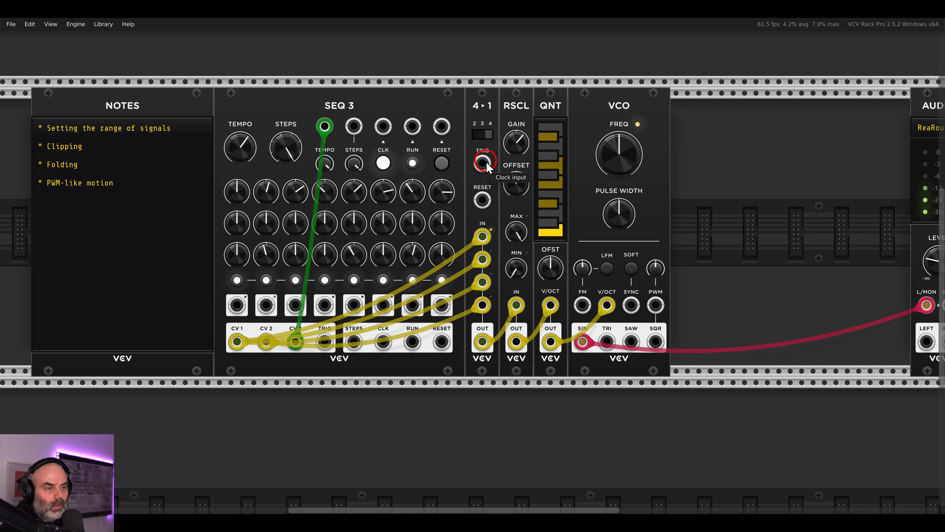
{"action": "left_click_drag", "start_coordinate": [483, 163], "coordinate": [237, 304]}
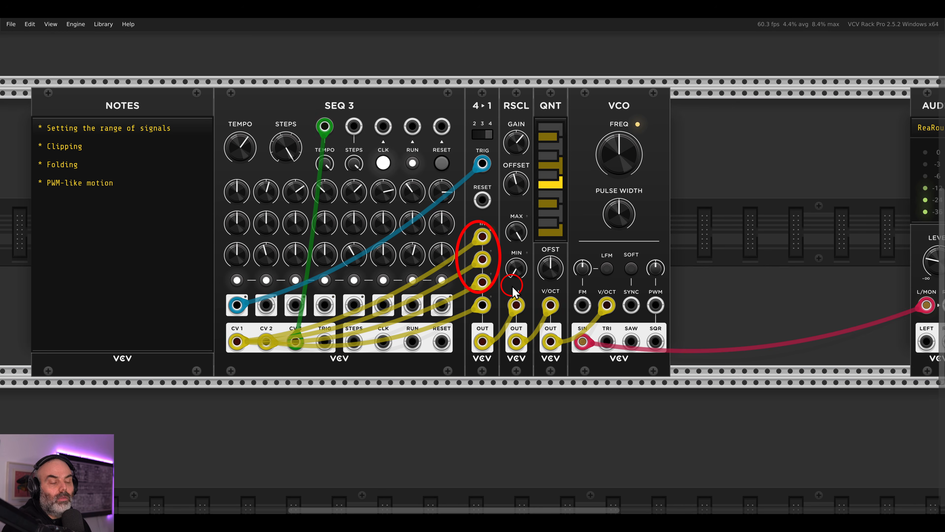
{"action": "left_click_drag", "start_coordinate": [458, 288], "coordinate": [498, 320]}
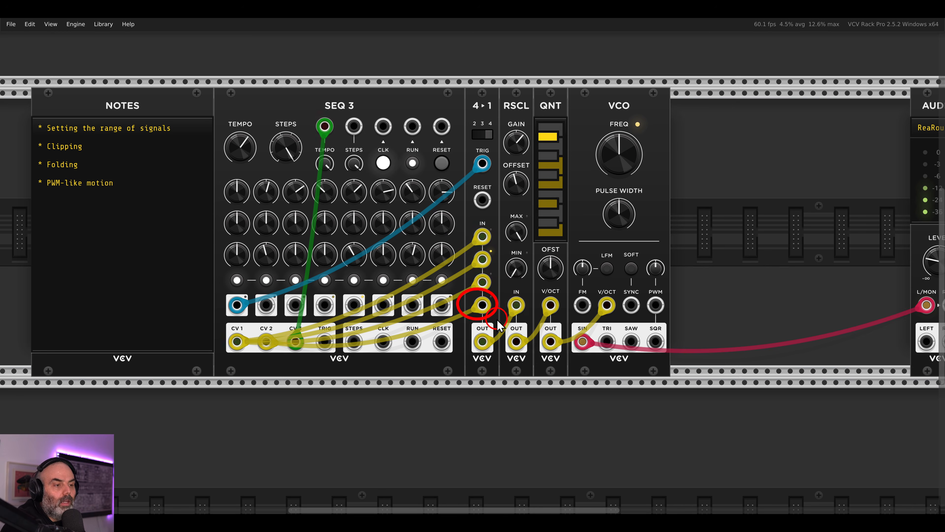
Give SEQ 3's CV 2 steps varied values and readjust RSCL's offset to slightly below zero.
{"action": "mouse_move", "coordinate": [262, 228]}
{"action": "left_mouse_down"}
{"action": "mouse_move", "coordinate": [258, 214]}
{"action": "mouse_move", "coordinate": [308, 180]}
{"action": "left_mouse_up"}
{"action": "left_click_drag", "start_coordinate": [323, 226], "coordinate": [349, 207]}
{"action": "left_click_drag", "start_coordinate": [388, 232], "coordinate": [439, 208]}
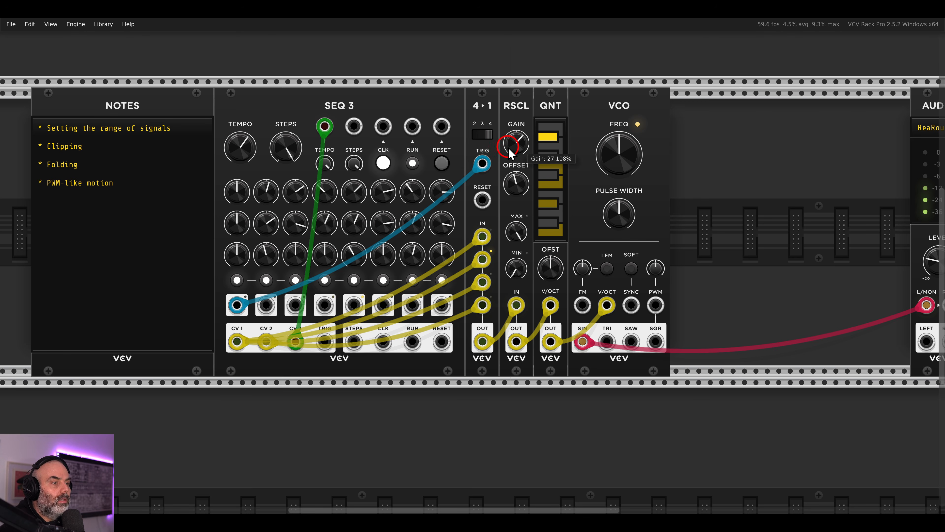
{"action": "double_click", "coordinate": [515, 186]}
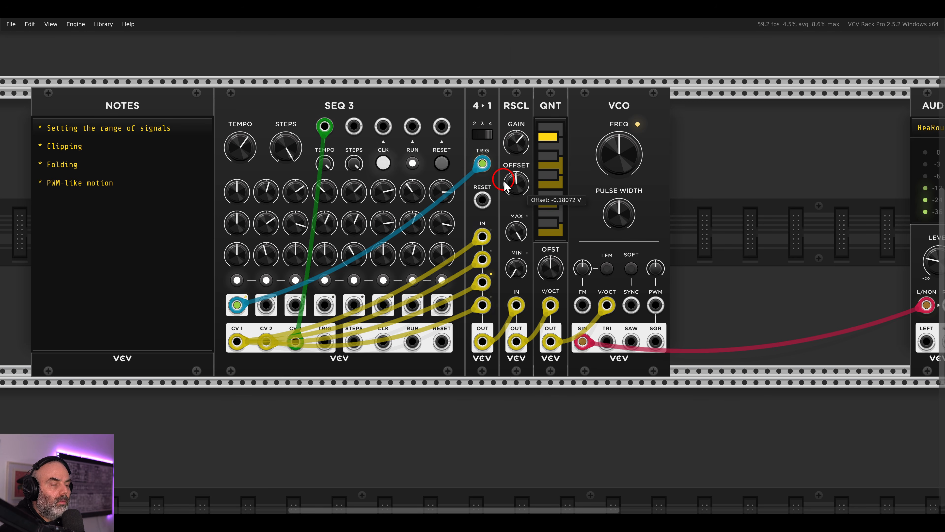
{"action": "mouse_move", "coordinate": [512, 184]}
{"action": "left_mouse_down"}
{"action": "mouse_move", "coordinate": [504, 173]}
{"action": "mouse_move", "coordinate": [517, 200]}
{"action": "left_mouse_up"}
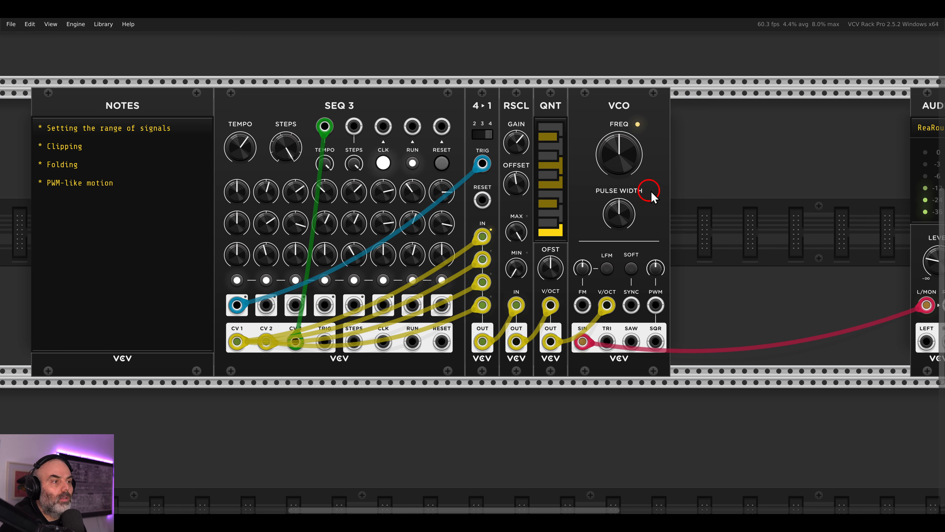
Clear the previous module search and add a VCV VCF directly after the VCO.
{"action": "scroll", "coordinate": [536, 192], "scroll_direction": "down", "scroll_amount": 2}
{"action": "left_click_drag", "start_coordinate": [536, 189], "coordinate": [570, 189]}
{"action": "left_click_drag", "start_coordinate": [715, 186], "coordinate": [273, 138]}
{"action": "left_click_drag", "start_coordinate": [351, 128], "coordinate": [208, 127]}
{"action": "right_click", "coordinate": [627, 208]}
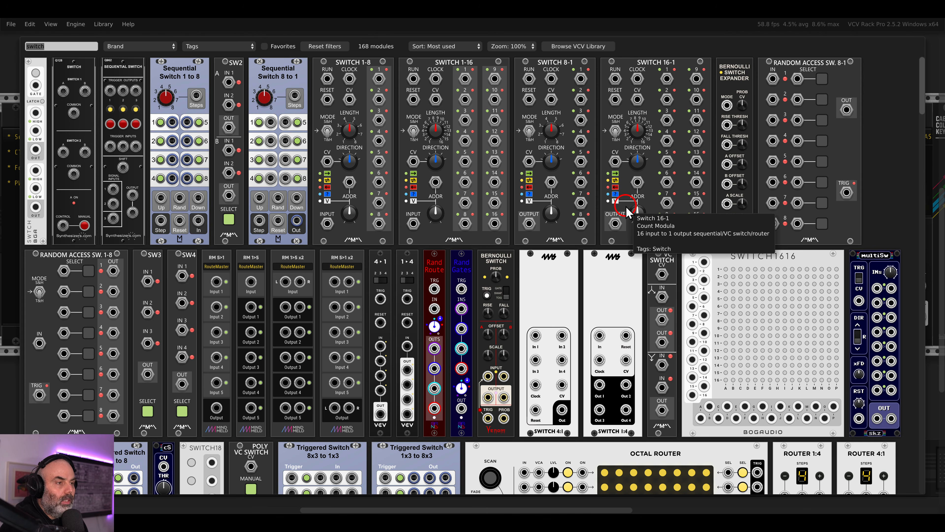
{"action": "key", "text": "BackSpace"}
{"action": "left_click_drag", "start_coordinate": [620, 108], "coordinate": [564, 207]}
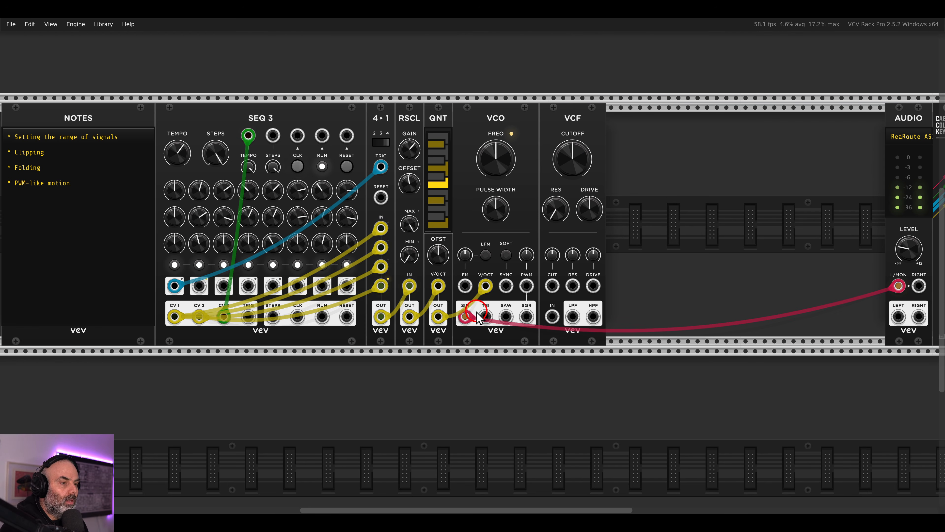
Patch the VCO's SAW output through the VCF's LPF output to the audio module's left input, and adjust the audio level.
{"action": "left_click_drag", "start_coordinate": [469, 316], "coordinate": [573, 317]}
{"action": "left_click_drag", "start_coordinate": [508, 316], "coordinate": [549, 315]}
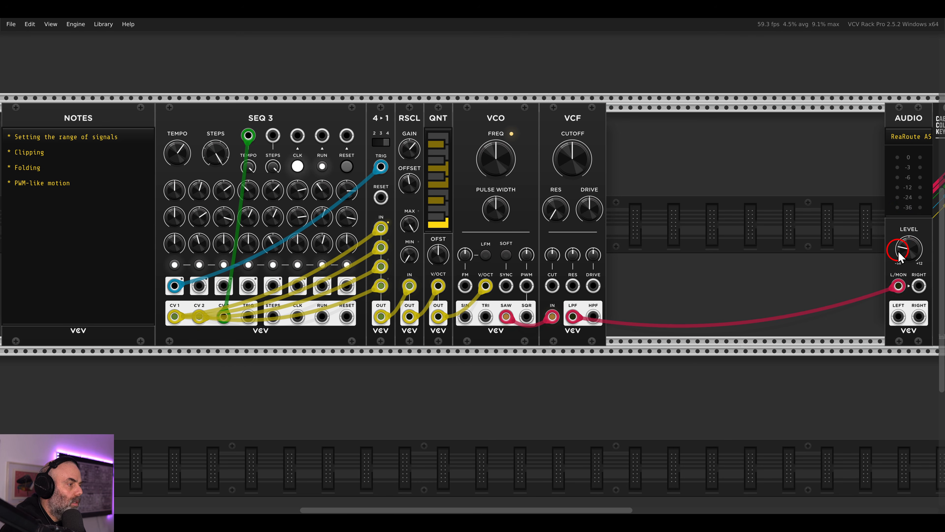
{"action": "left_click_drag", "start_coordinate": [898, 257], "coordinate": [901, 253]}
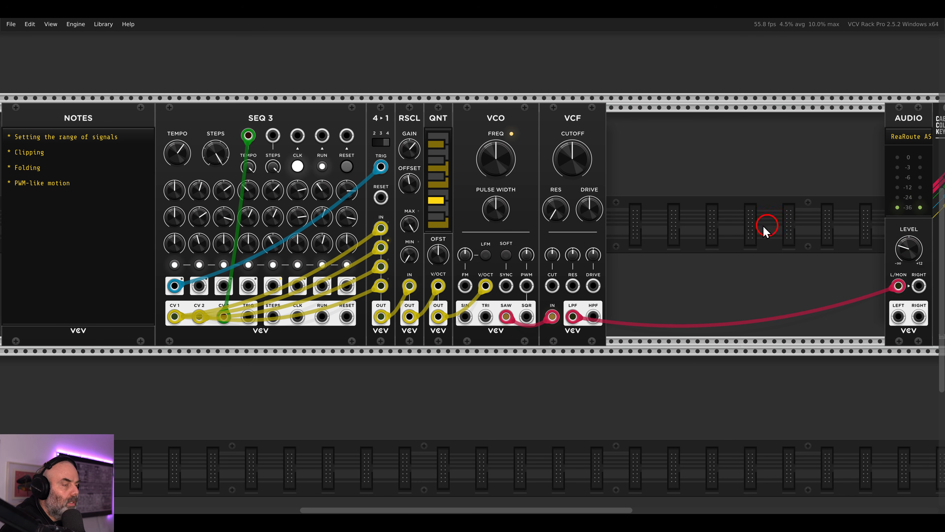
Insert Surge XT's Delay between the VCF and the audio module's stereo inputs, and set the VCF cutoff to about 1084 Hz.
{"action": "right_click", "coordinate": [669, 222]}
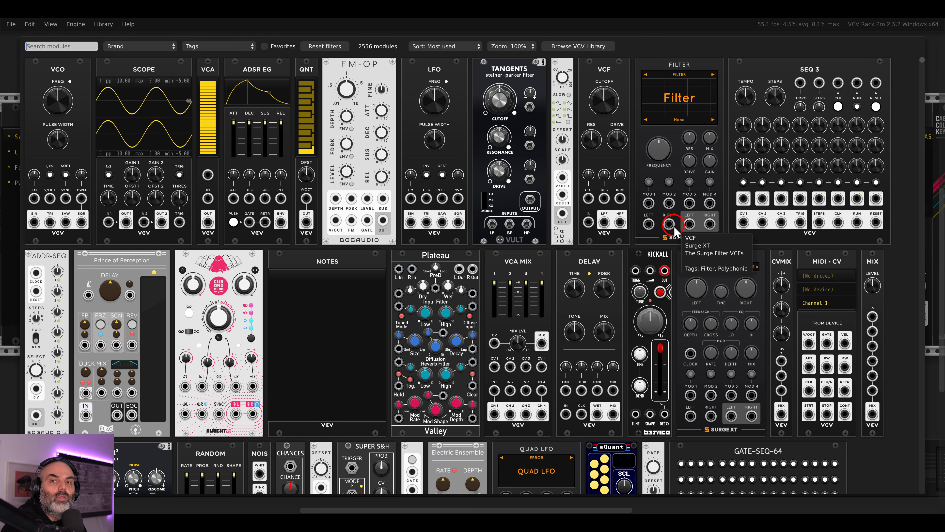
{"action": "left_click", "coordinate": [707, 279]}
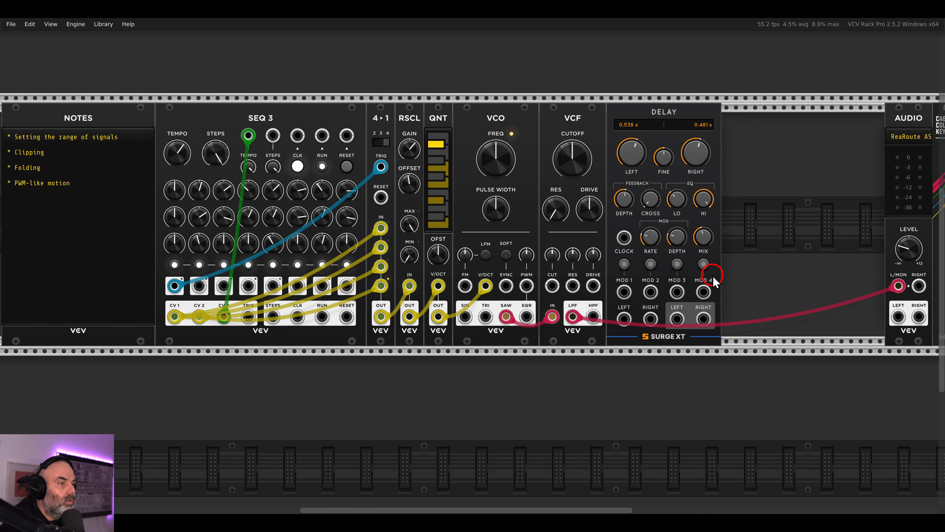
{"action": "left_click_drag", "start_coordinate": [612, 236], "coordinate": [633, 235]}
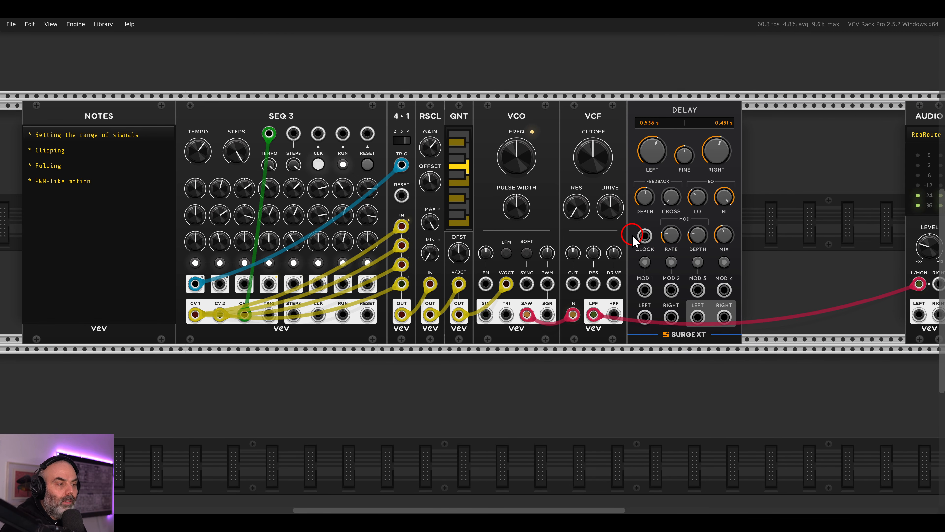
{"action": "left_click_drag", "start_coordinate": [908, 285], "coordinate": [645, 317]}
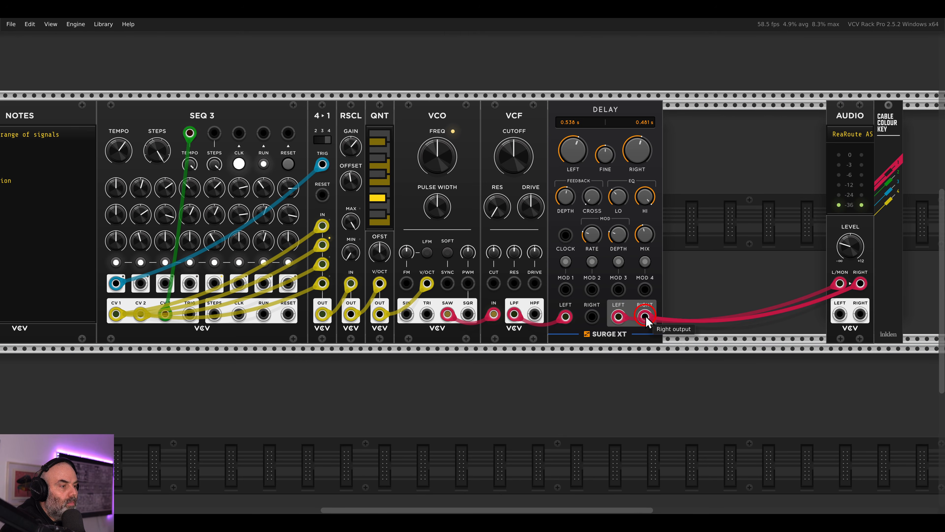
{"action": "left_click_drag", "start_coordinate": [507, 152], "coordinate": [599, 172]}
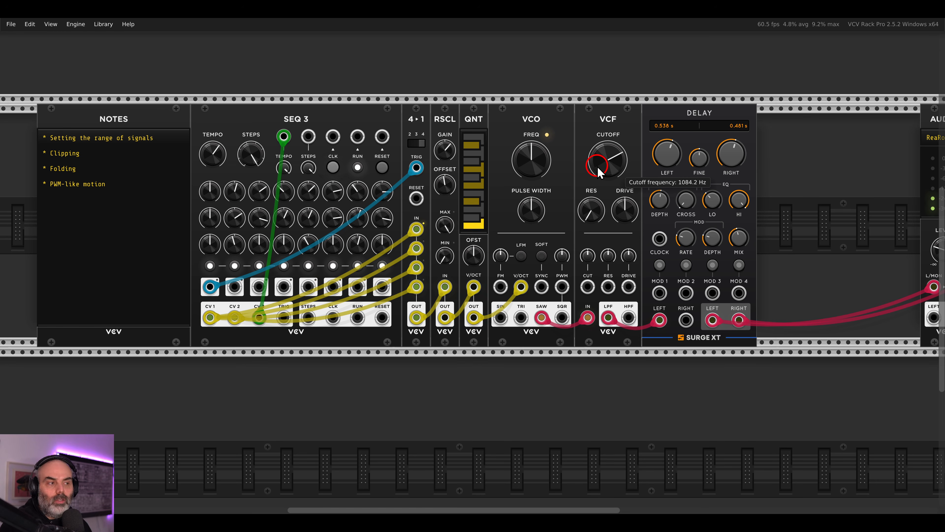
{"action": "scroll", "coordinate": [601, 188], "scroll_direction": "up", "scroll_amount": 4}
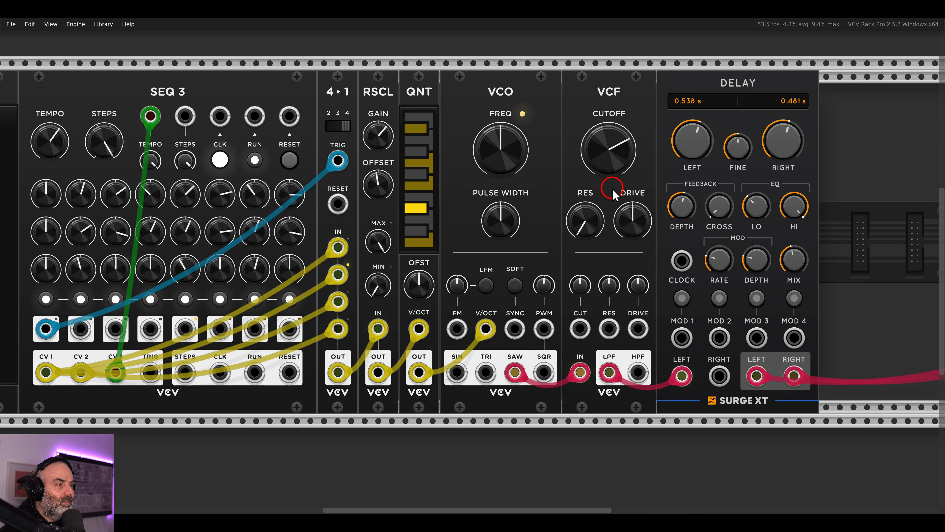
Make room between the VCO and VCF and add the VCV RANDOM module beside the VCO.
{"action": "scroll", "coordinate": [670, 178], "scroll_direction": "right", "scroll_amount": 2}
{"action": "left_click_drag", "start_coordinate": [798, 154], "coordinate": [581, 134]}
{"action": "left_click_drag", "start_coordinate": [557, 126], "coordinate": [694, 135]}
{"action": "scroll", "coordinate": [612, 160], "scroll_direction": "down", "scroll_amount": 1}
{"action": "scroll", "coordinate": [593, 166], "scroll_direction": "left", "scroll_amount": 2}
{"action": "left_click_drag", "start_coordinate": [649, 164], "coordinate": [298, 126]}
{"action": "left_click", "coordinate": [583, 131]}
{"action": "scroll", "coordinate": [583, 131], "scroll_direction": "right", "scroll_amount": 2}
{"action": "right_click", "coordinate": [579, 145]}
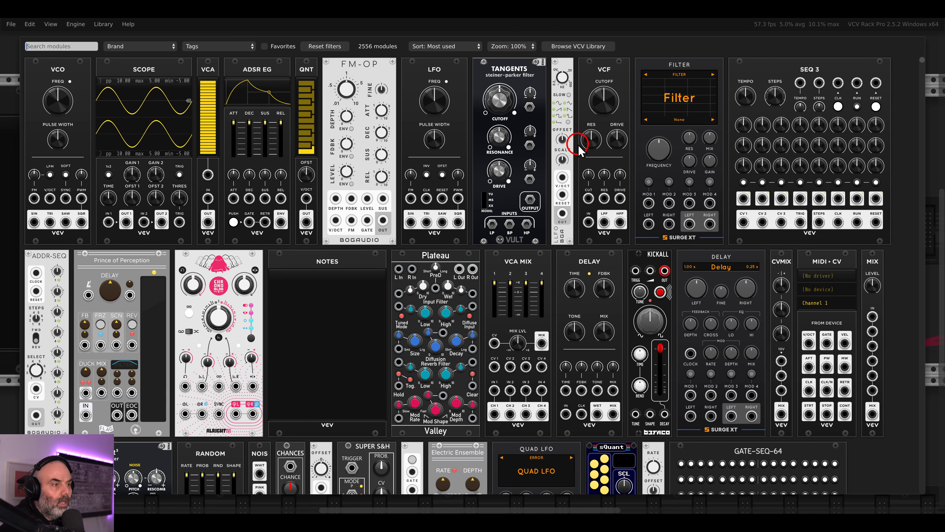
{"action": "type", "text": "random"}
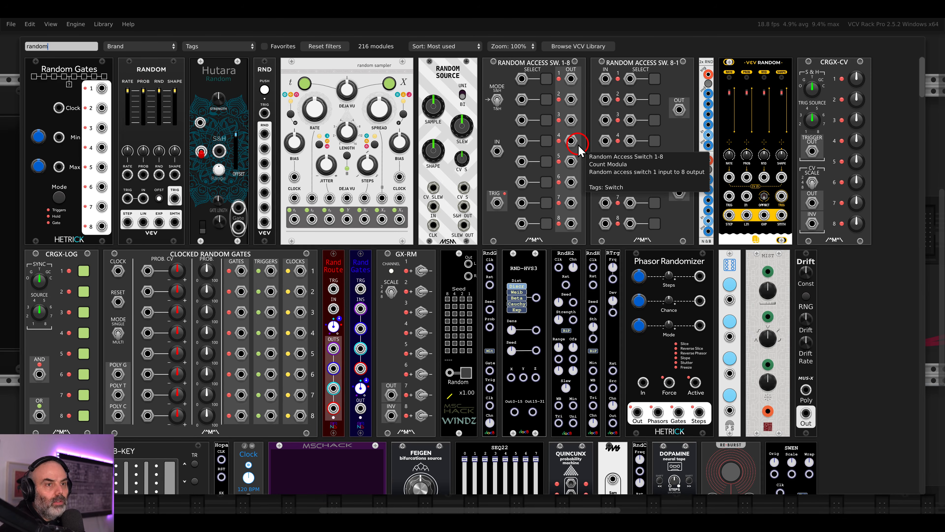
{"action": "left_click", "coordinate": [149, 76]}
{"action": "scroll", "coordinate": [537, 145], "scroll_direction": "down", "scroll_amount": 1}
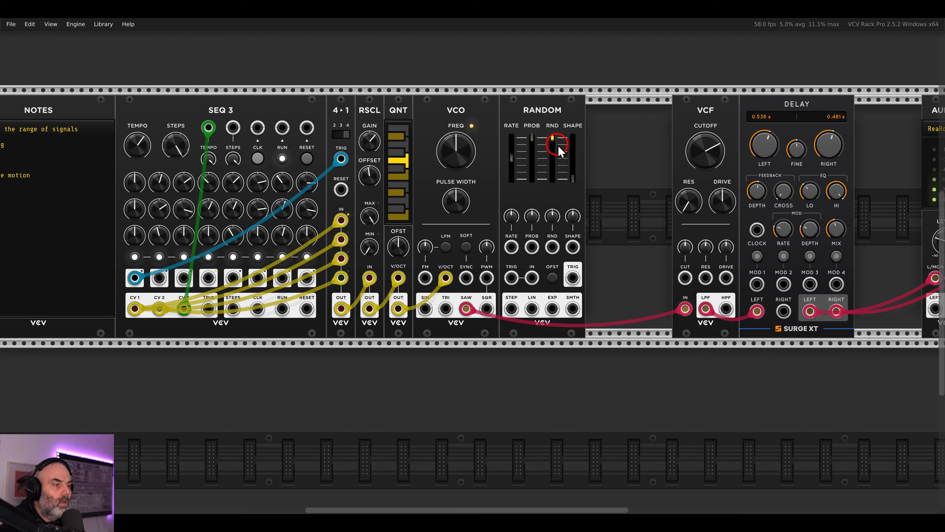
Add a SCOPE between RANDOM and VCF, and patch RANDOM's LIN output to the scope's IN 1.
{"action": "left_click_drag", "start_coordinate": [678, 145], "coordinate": [643, 150]}
{"action": "left_click_drag", "start_coordinate": [563, 127], "coordinate": [612, 126]}
{"action": "key", "text": "Return"}
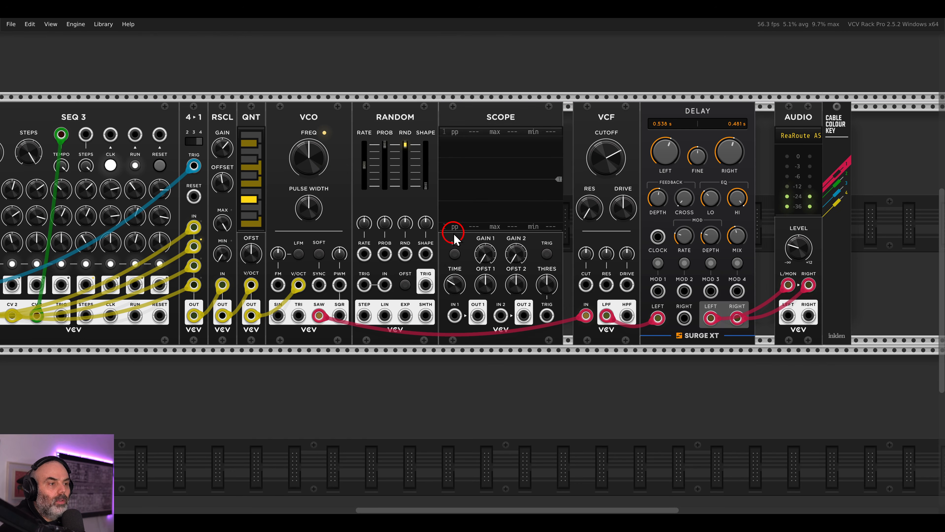
{"action": "left_click_drag", "start_coordinate": [384, 315], "coordinate": [455, 315]}
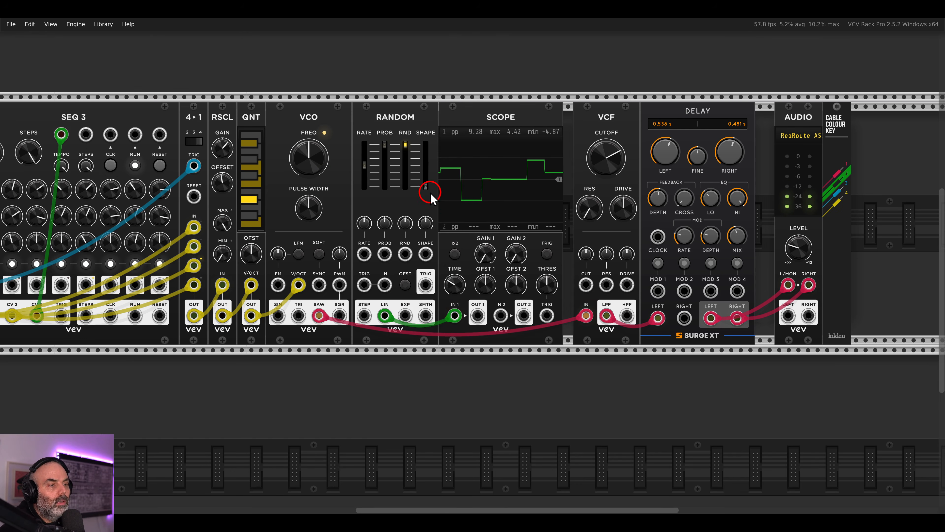
Move the scope's IN 1 cable from RANDOM's LIN output to STEP, and patch SEQ 3's CLK output to RANDOM's TRIG input.
{"action": "scroll", "coordinate": [430, 199], "scroll_direction": "up", "scroll_amount": 2}
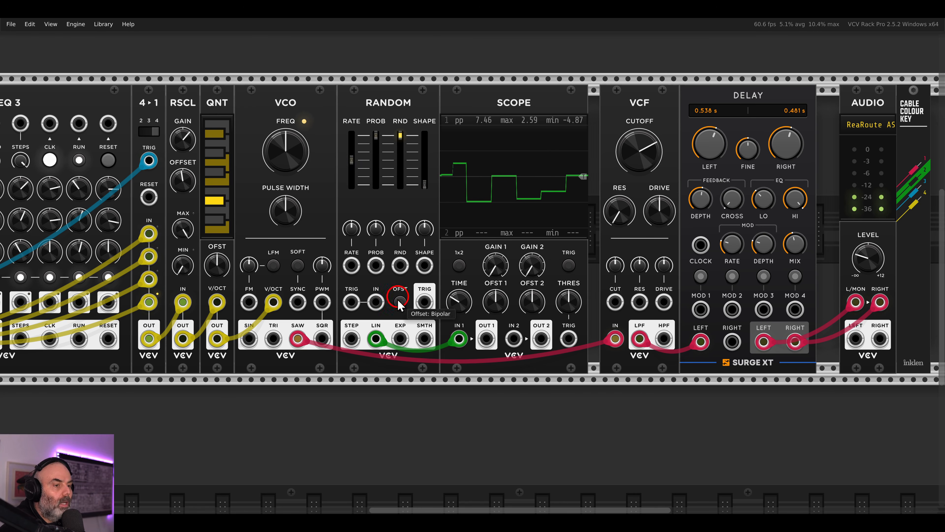
{"action": "left_click_drag", "start_coordinate": [376, 339], "coordinate": [351, 338]}
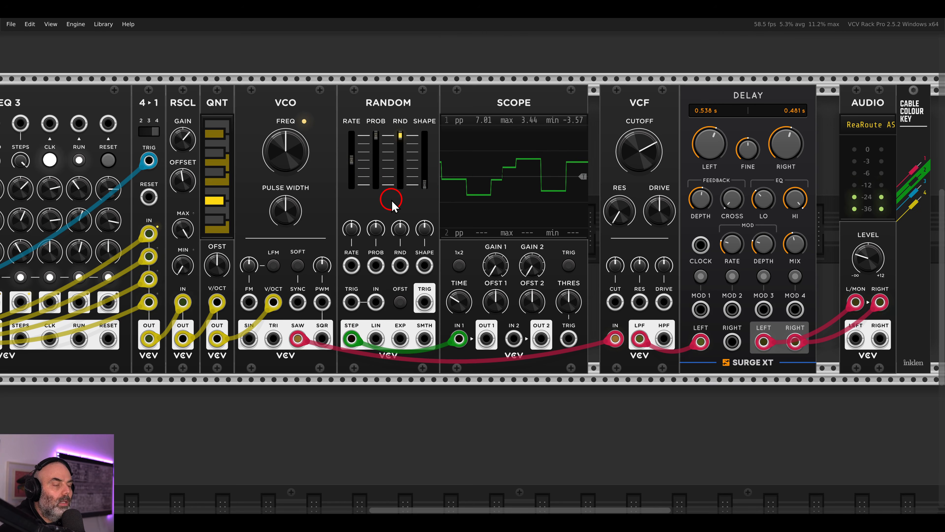
{"action": "left_click_drag", "start_coordinate": [401, 202], "coordinate": [597, 206]}
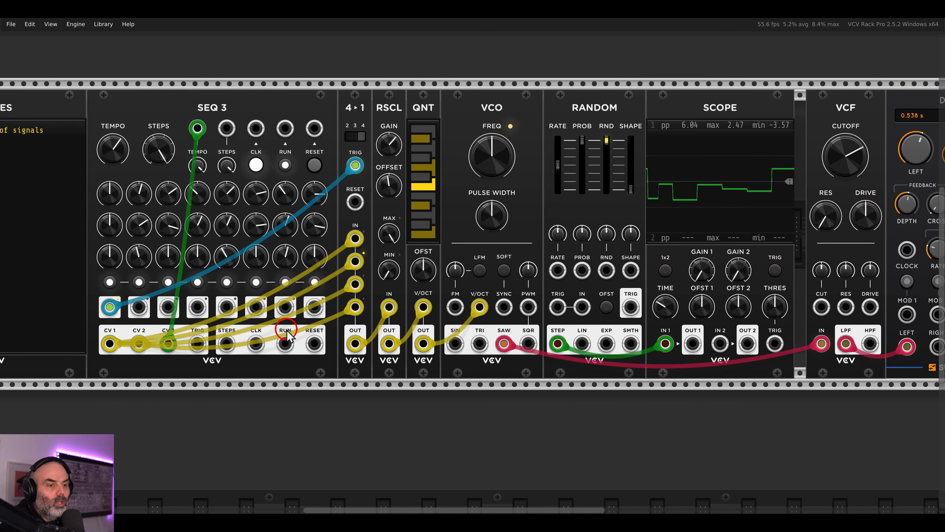
{"action": "left_click_drag", "start_coordinate": [257, 343], "coordinate": [553, 303]}
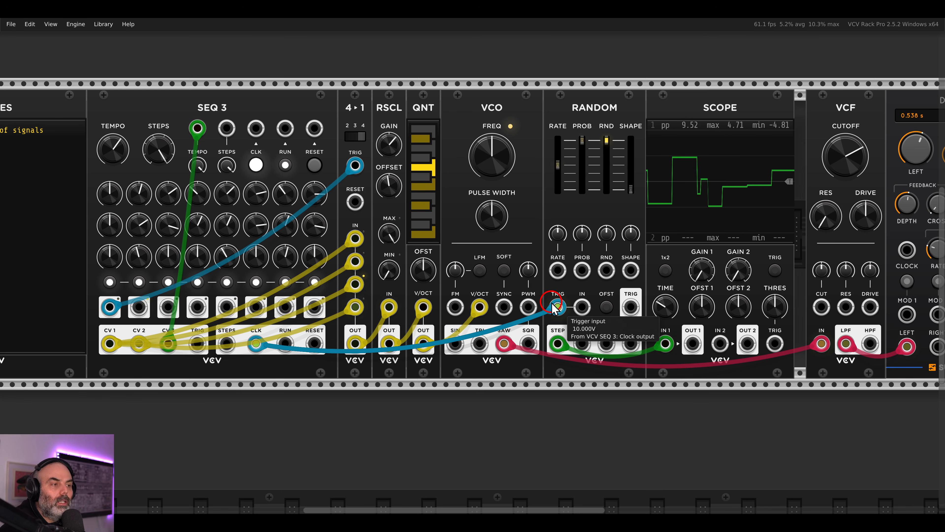
Patch the scope's OUT 1 to the VCF's CUT input and raise the cutoff CV amount.
{"action": "left_click_drag", "start_coordinate": [601, 228], "coordinate": [445, 243]}
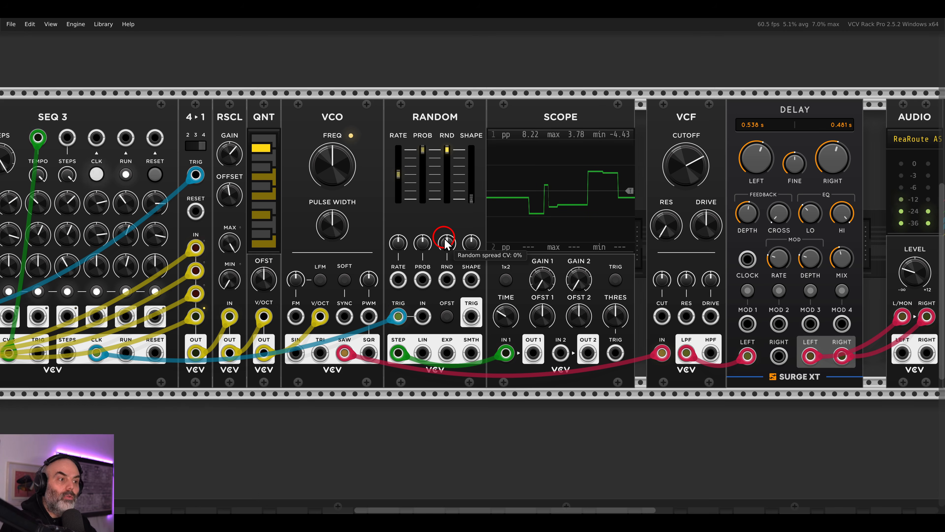
{"action": "scroll", "coordinate": [446, 243], "scroll_direction": "down", "scroll_amount": 1}
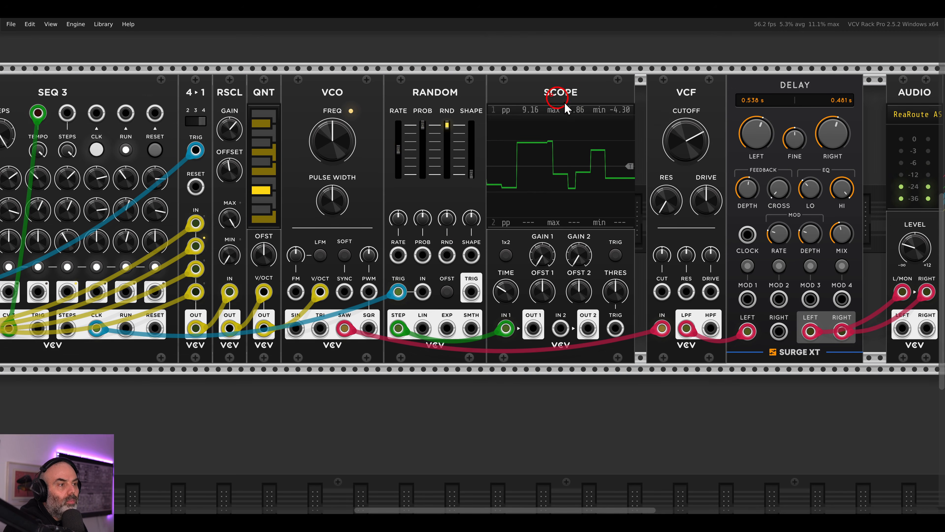
{"action": "left_click_drag", "start_coordinate": [565, 103], "coordinate": [641, 135]}
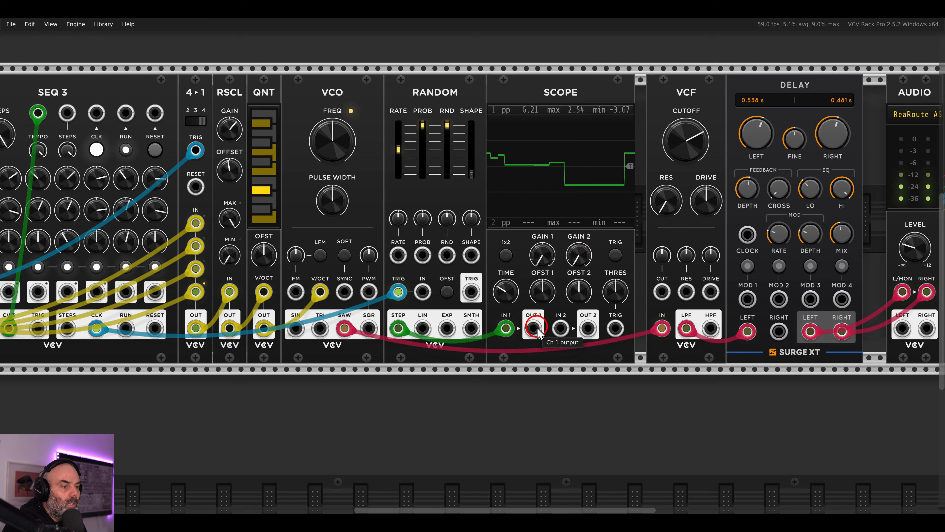
{"action": "left_click_drag", "start_coordinate": [535, 328], "coordinate": [662, 291]}
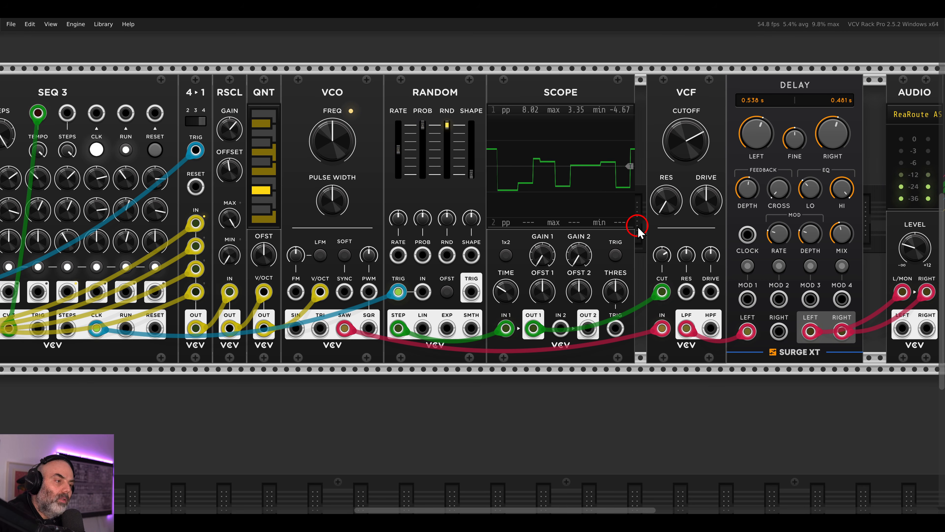
Search the module library for "rscl" and add a second VCV RSCL between the SCOPE and the VCF.
{"action": "scroll", "coordinate": [617, 208], "scroll_direction": "down", "scroll_amount": 3}
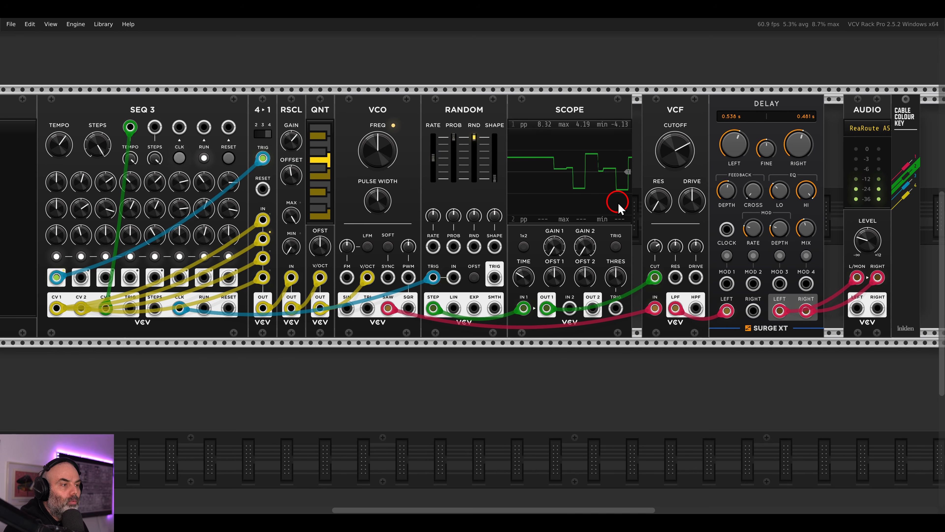
{"action": "left_click_drag", "start_coordinate": [609, 117], "coordinate": [558, 127]}
{"action": "right_click", "coordinate": [559, 131]}
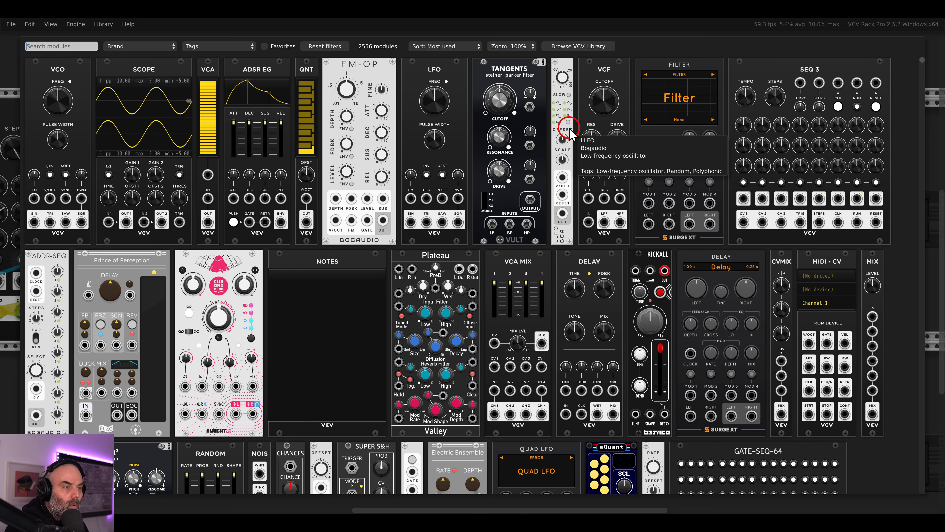
{"action": "type", "text": "rs"}
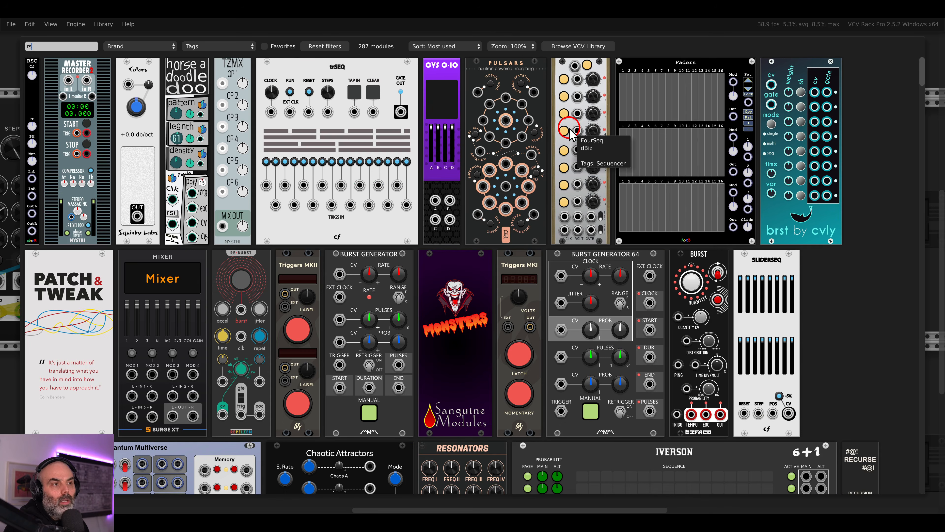
{"action": "type", "text": "cl"}
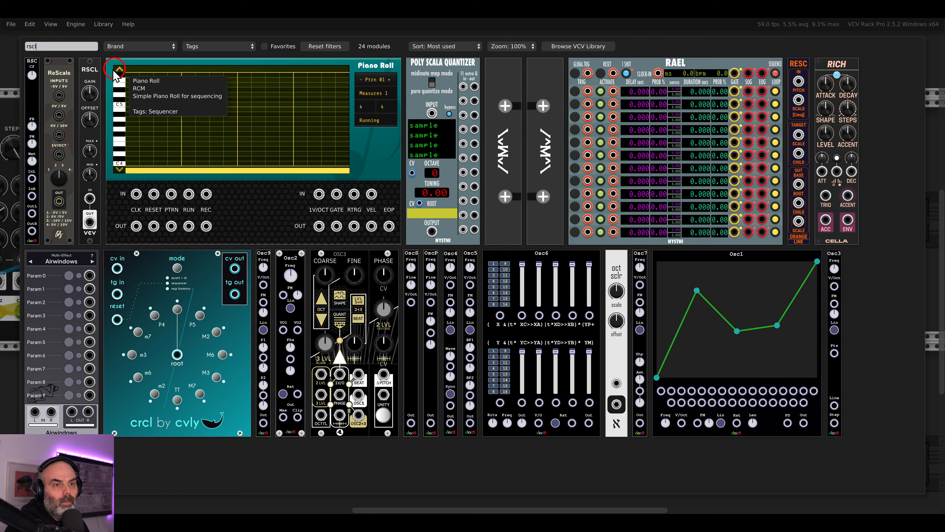
{"action": "left_click", "coordinate": [90, 93]}
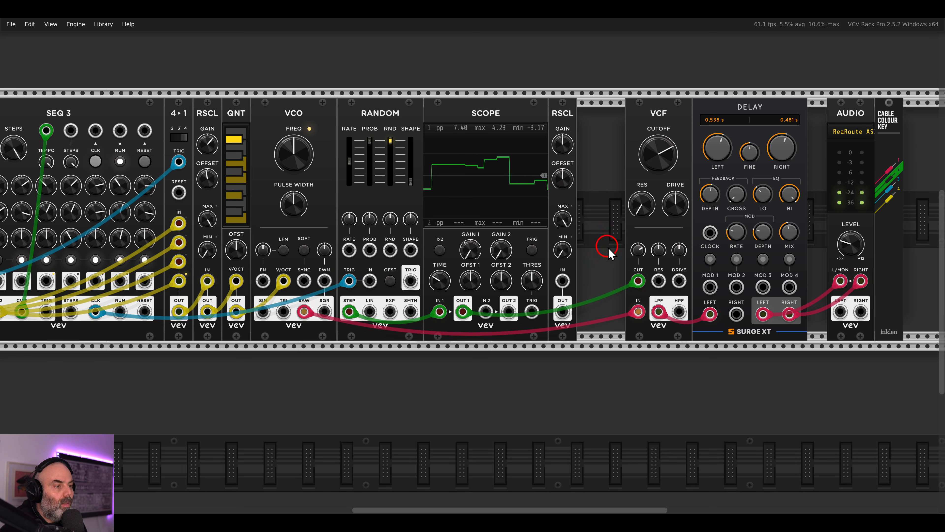
Route the scope's OUT 1 through the new RSCL to the VCF's CUT input, raise its gain, and set its offset to about 0.48 V.
{"action": "left_click_drag", "start_coordinate": [638, 281], "coordinate": [563, 281]}
{"action": "left_click_drag", "start_coordinate": [567, 316], "coordinate": [638, 281]}
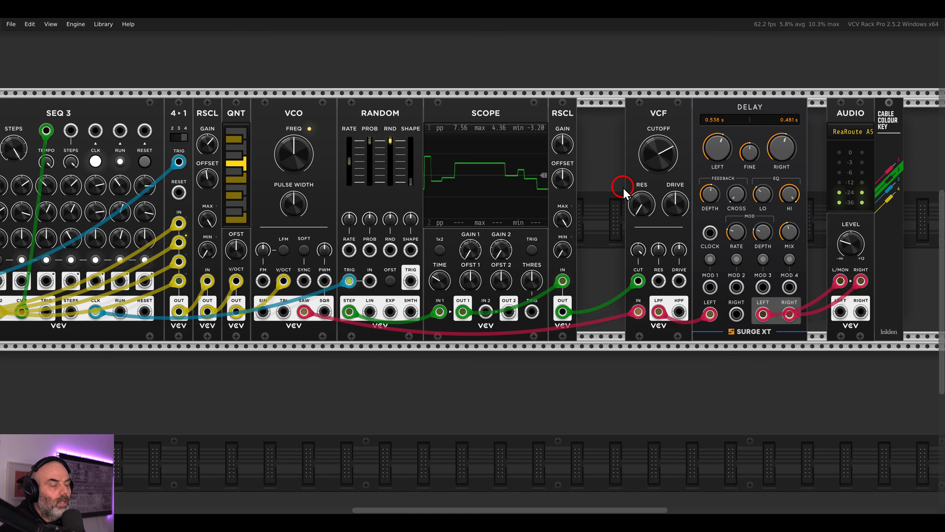
{"action": "left_click_drag", "start_coordinate": [523, 120], "coordinate": [593, 194]}
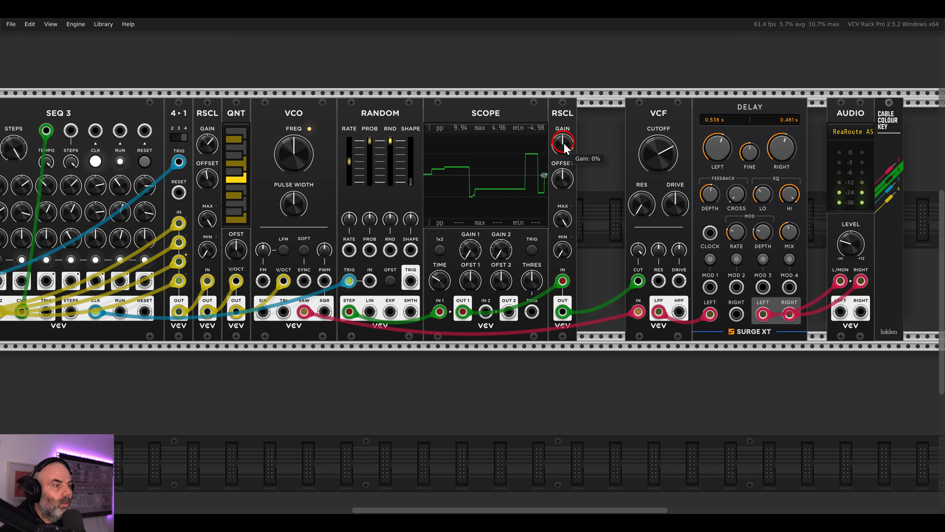
{"action": "mouse_move", "coordinate": [559, 147]}
{"action": "left_mouse_down"}
{"action": "mouse_move", "coordinate": [550, 130]}
{"action": "mouse_move", "coordinate": [559, 149]}
{"action": "mouse_move", "coordinate": [552, 138]}
{"action": "left_mouse_up"}
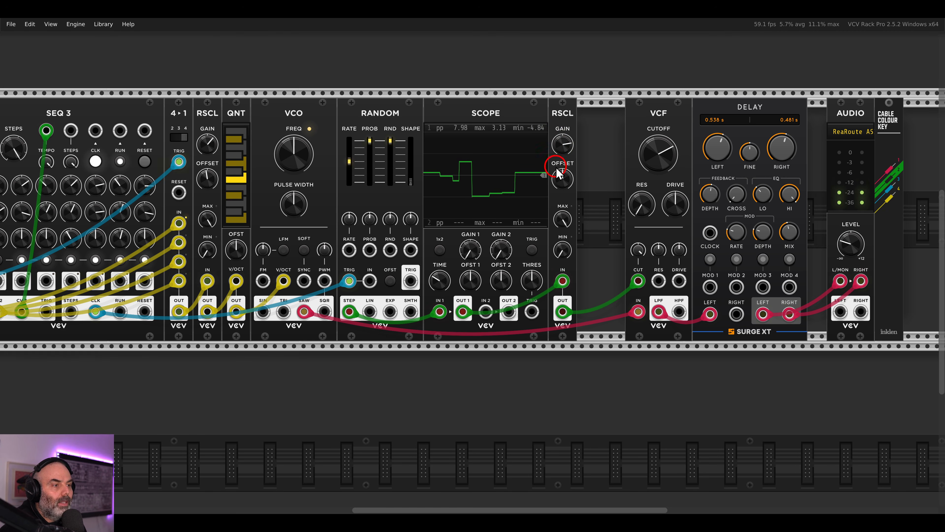
{"action": "left_click_drag", "start_coordinate": [563, 178], "coordinate": [562, 179]}
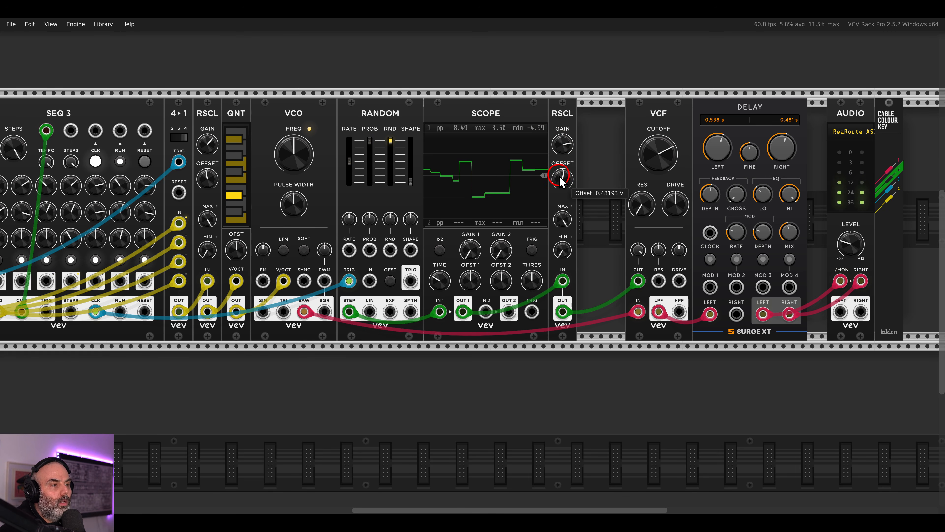
Lower the VCF cutoff and raise the offset of the RSCL feeding it further.
{"action": "scroll", "coordinate": [565, 178], "scroll_direction": "up", "scroll_amount": 3}
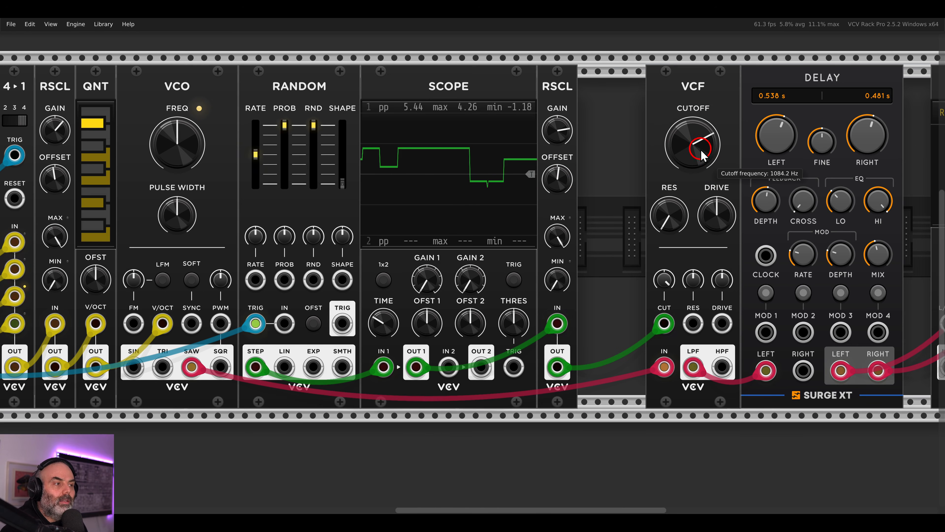
{"action": "left_click_drag", "start_coordinate": [700, 149], "coordinate": [694, 174]}
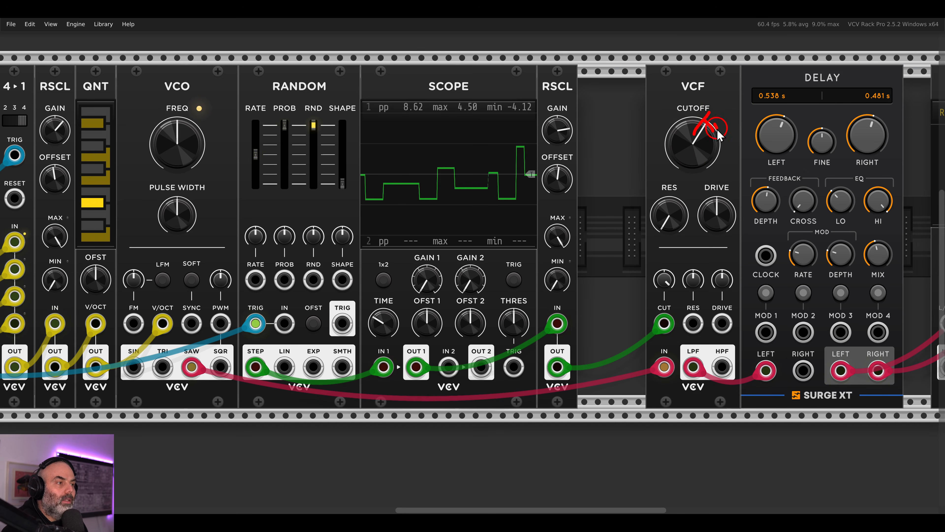
{"action": "left_click_drag", "start_coordinate": [717, 129], "coordinate": [680, 116]}
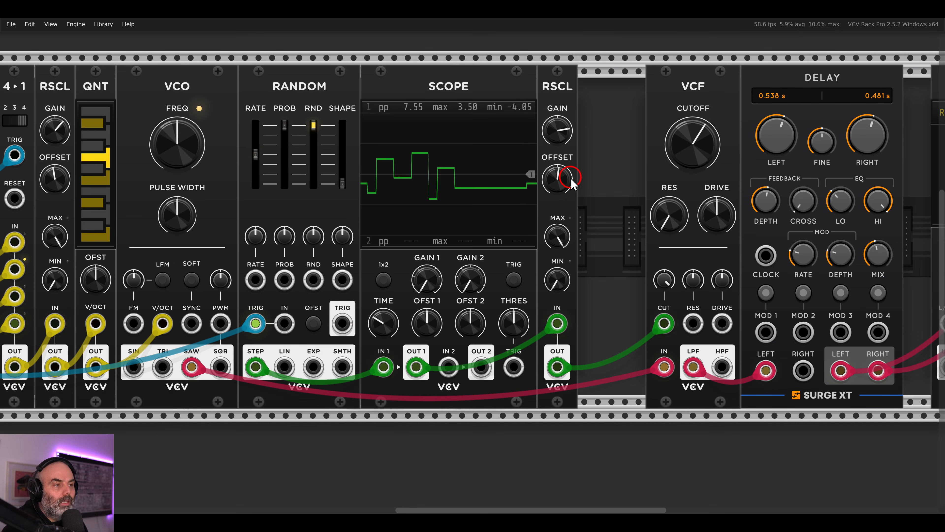
{"action": "left_click_drag", "start_coordinate": [572, 183], "coordinate": [552, 175]}
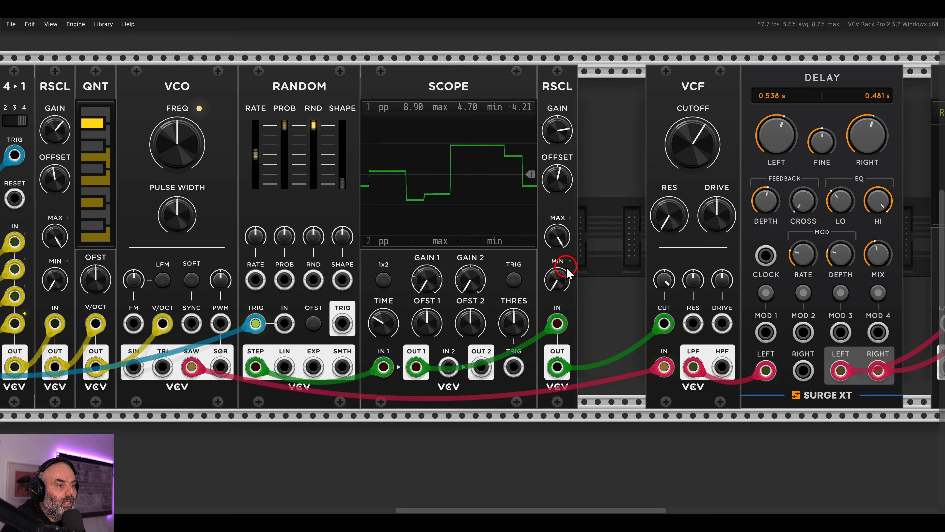
Raise the second RSCL's MIN limit to about -0.72 V and patch its OUT to the scope's IN 2.
{"action": "mouse_move", "coordinate": [559, 281]}
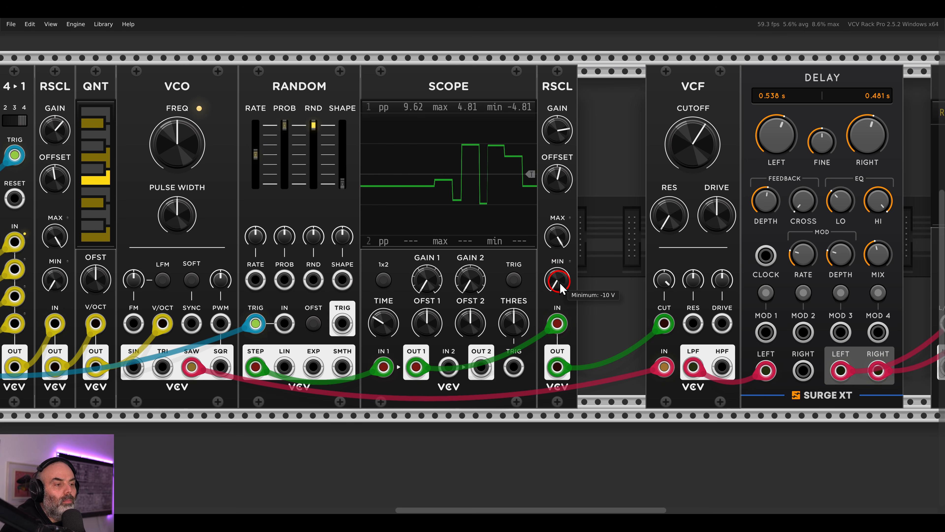
{"action": "left_click_drag", "start_coordinate": [558, 280], "coordinate": [540, 211]}
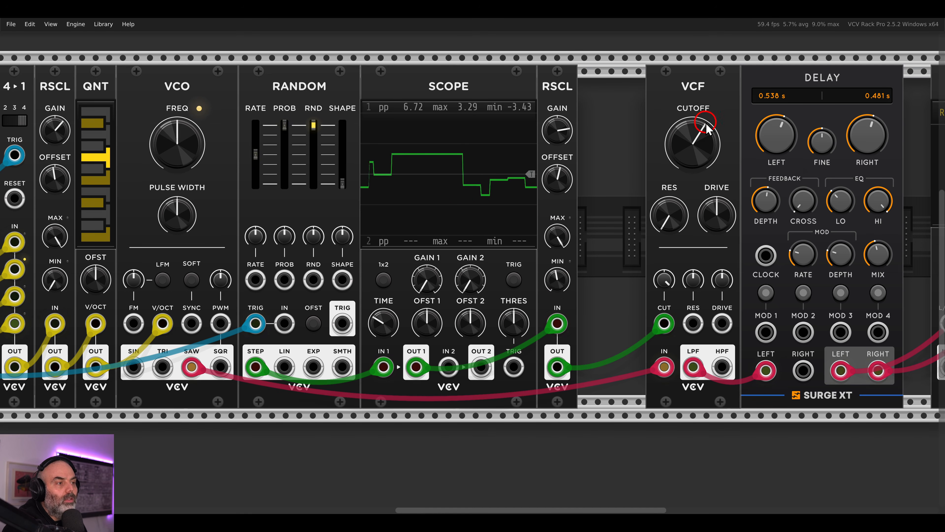
{"action": "left_click_drag", "start_coordinate": [704, 122], "coordinate": [674, 127]}
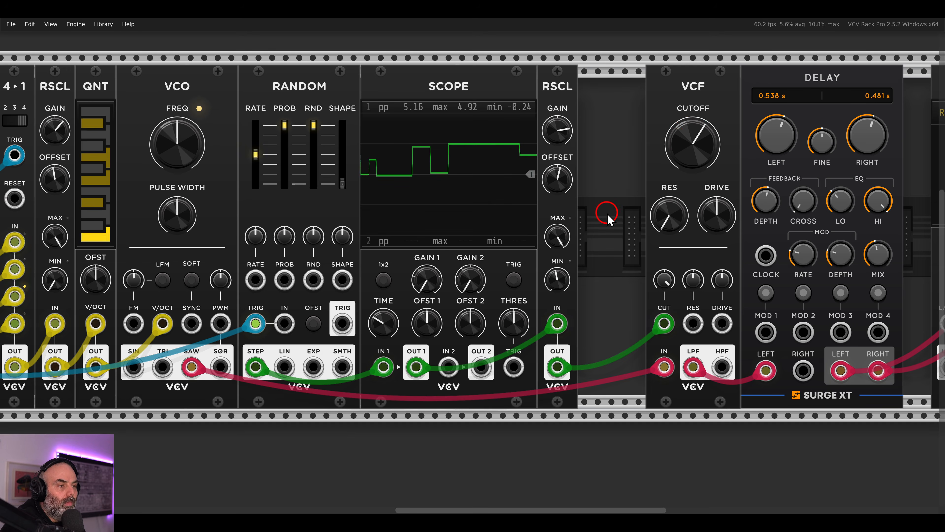
{"action": "scroll", "coordinate": [607, 214], "scroll_direction": "down", "scroll_amount": 2}
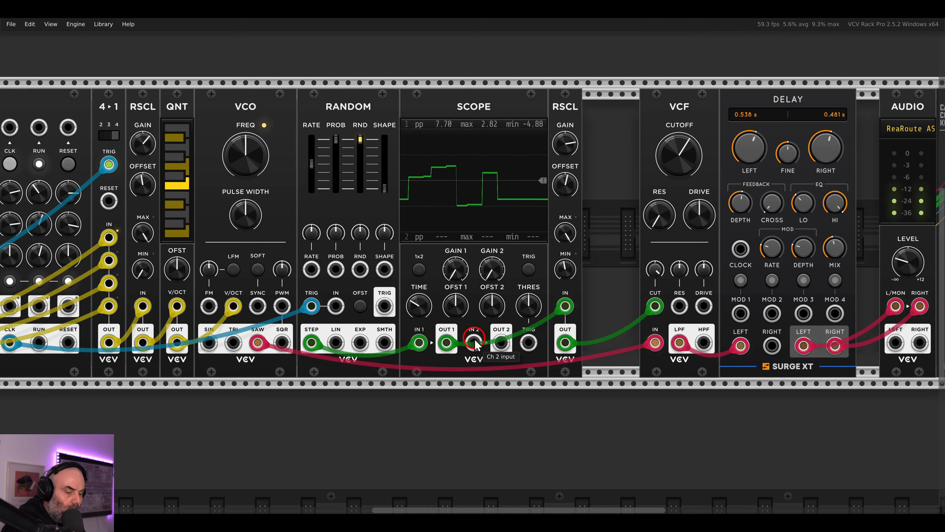
{"action": "left_click_drag", "start_coordinate": [474, 343], "coordinate": [554, 343]}
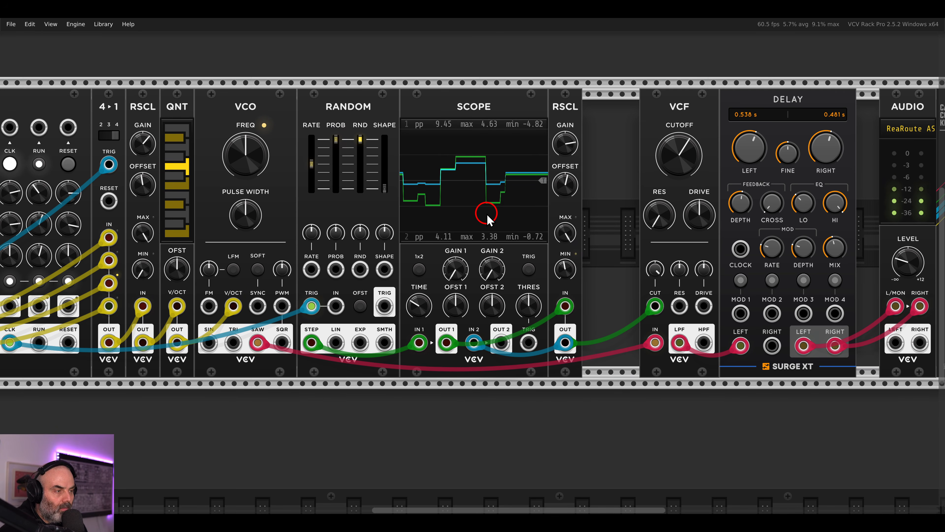
Move the VCF and Delay up against the second RSCL, and shift the audio module and colour key away to open a gap.
{"action": "scroll", "coordinate": [487, 216], "scroll_direction": "down", "scroll_amount": 3}
{"action": "scroll", "coordinate": [559, 208], "scroll_direction": "up", "scroll_amount": 3}
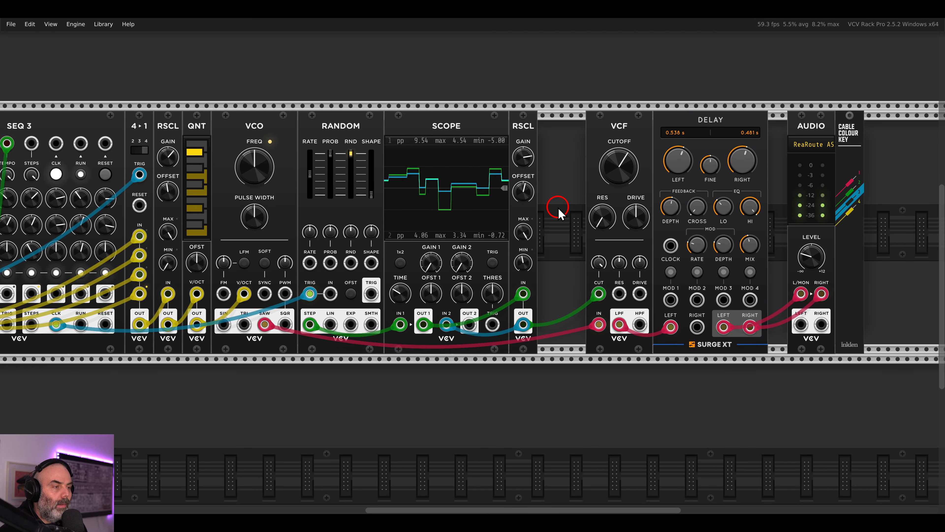
{"action": "left_click_drag", "start_coordinate": [563, 188], "coordinate": [690, 181]}
{"action": "left_click_drag", "start_coordinate": [690, 182], "coordinate": [649, 179]}
{"action": "left_click", "coordinate": [751, 174]}
{"action": "left_click_drag", "start_coordinate": [764, 145], "coordinate": [895, 130]}
Search the module library for "gala" and add the galaxy module directly after the Delay.
{"action": "right_click", "coordinate": [786, 179]}
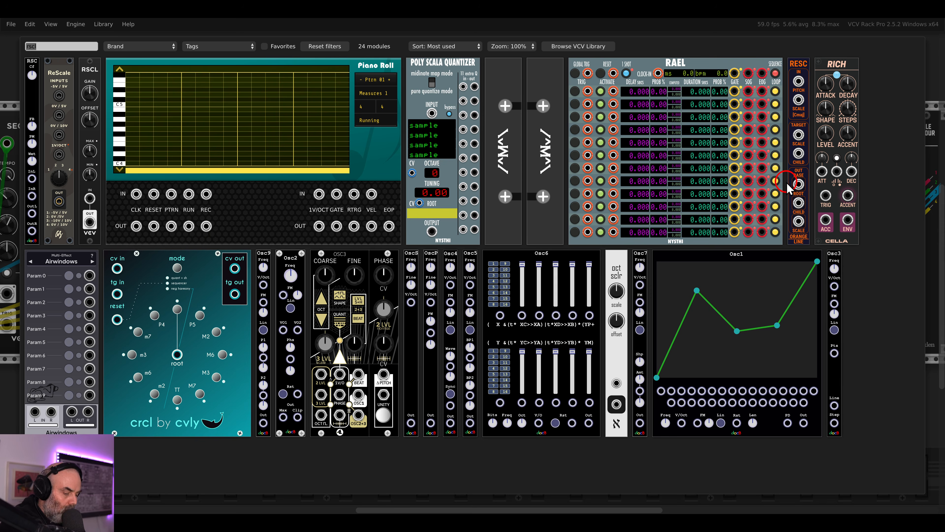
{"action": "key", "text": "Escape"}
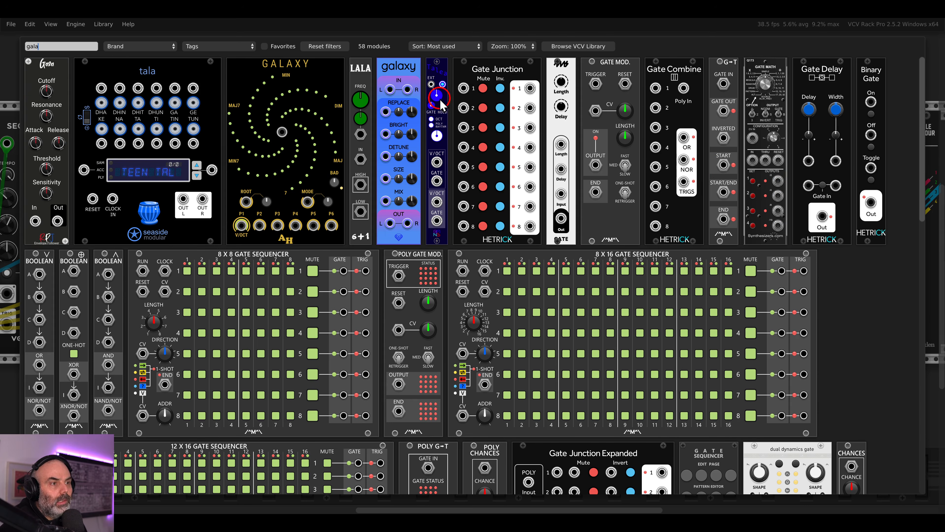
{"action": "key", "text": "Escape"}
{"action": "left_click_drag", "start_coordinate": [411, 82], "coordinate": [658, 161]}
{"action": "scroll", "coordinate": [795, 265], "scroll_direction": "right", "scroll_amount": 4}
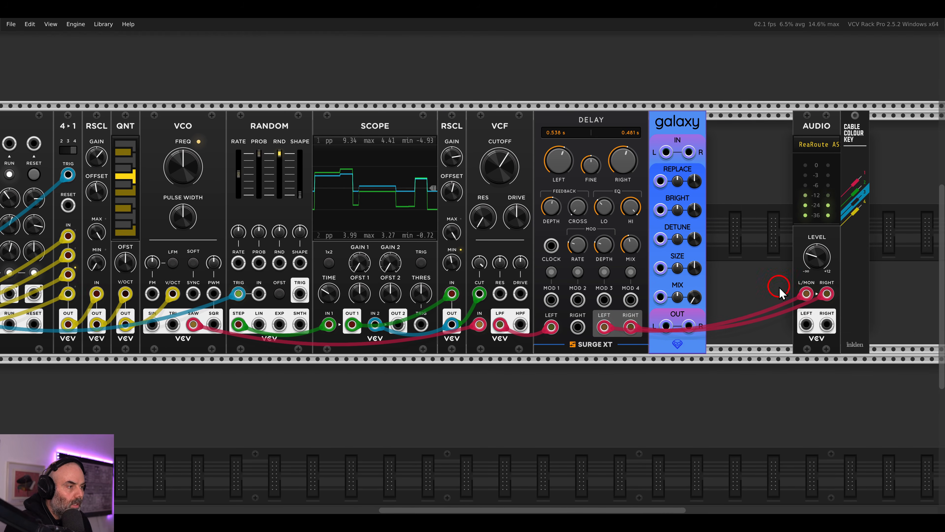
Patch the Delay's stereo outputs into galaxy's inputs, and galaxy's stereo outputs into the audio module's left and right inputs.
{"action": "left_click_drag", "start_coordinate": [807, 293], "coordinate": [666, 152]}
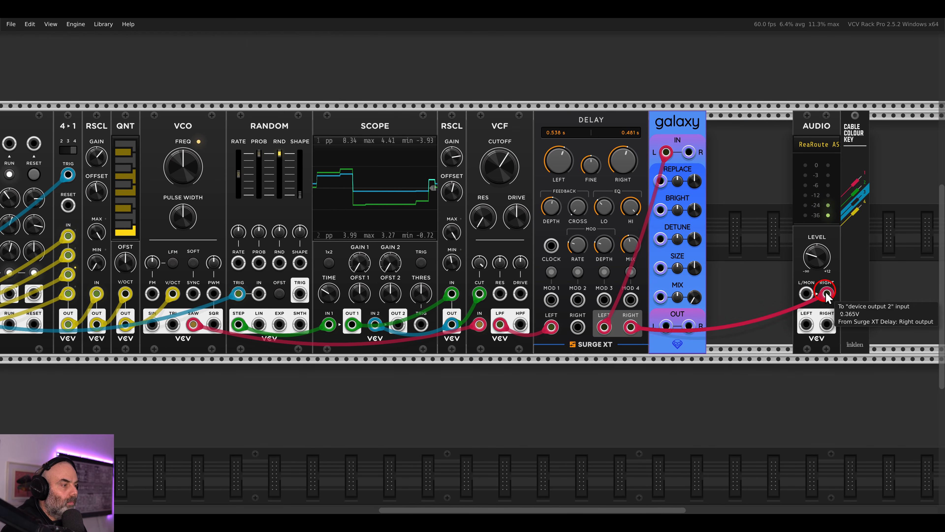
{"action": "left_click_drag", "start_coordinate": [827, 294], "coordinate": [688, 152]}
{"action": "left_click_drag", "start_coordinate": [666, 326], "coordinate": [826, 293]}
Raise galaxy's MIX and BRIGHT settings.
{"action": "left_click_drag", "start_coordinate": [694, 297], "coordinate": [692, 296]}
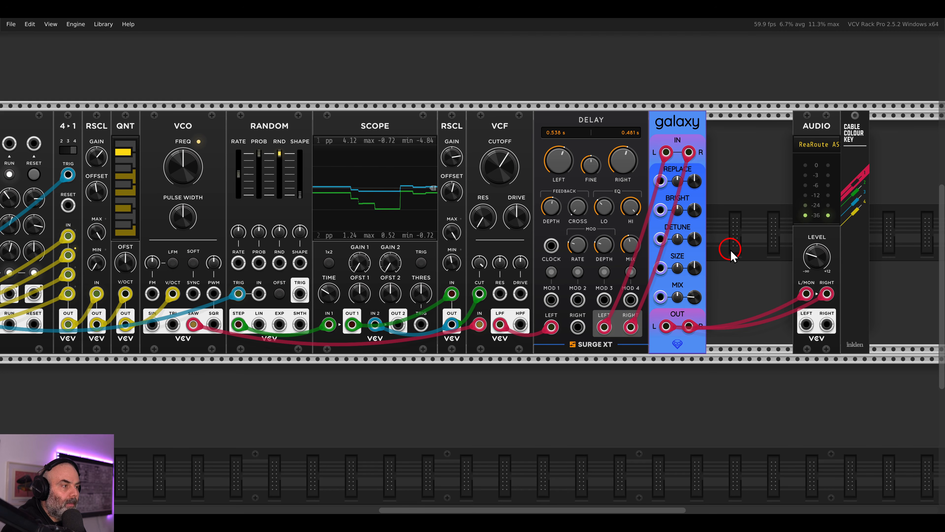
{"action": "mouse_move", "coordinate": [697, 297]}
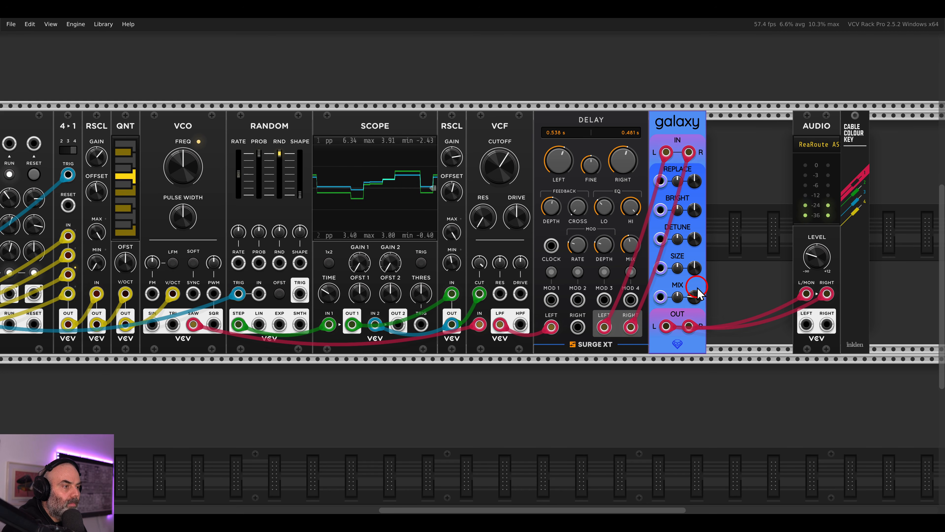
{"action": "mouse_move", "coordinate": [691, 215]}
{"action": "mouse_move", "coordinate": [684, 198]}
{"action": "left_mouse_down"}
{"action": "mouse_move", "coordinate": [679, 186]}
{"action": "mouse_move", "coordinate": [688, 202]}
{"action": "left_mouse_up"}
{"action": "scroll", "coordinate": [694, 254], "scroll_direction": "down", "scroll_amount": 2}
{"action": "mouse_move", "coordinate": [796, 257]}
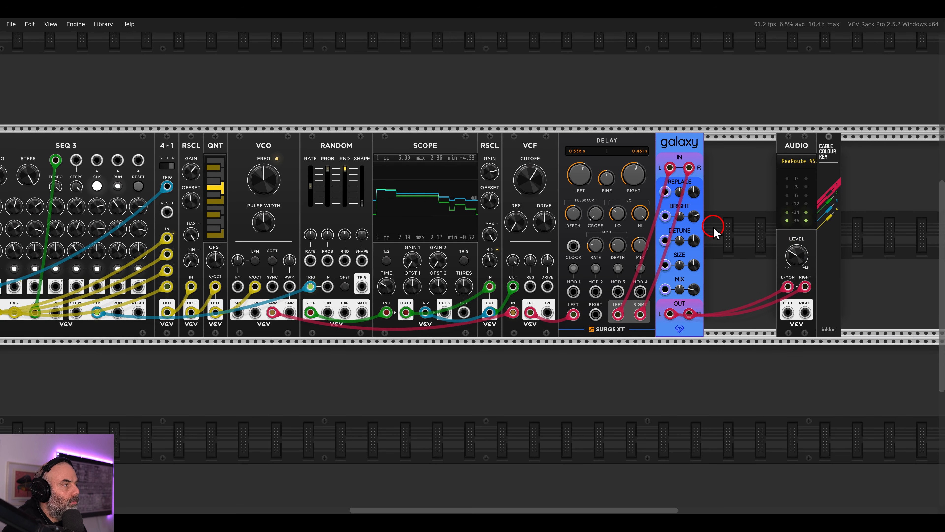
{"action": "scroll", "coordinate": [511, 237], "scroll_direction": "down", "scroll_amount": 1}
{"action": "left_click_drag", "start_coordinate": [510, 233], "coordinate": [687, 238]}
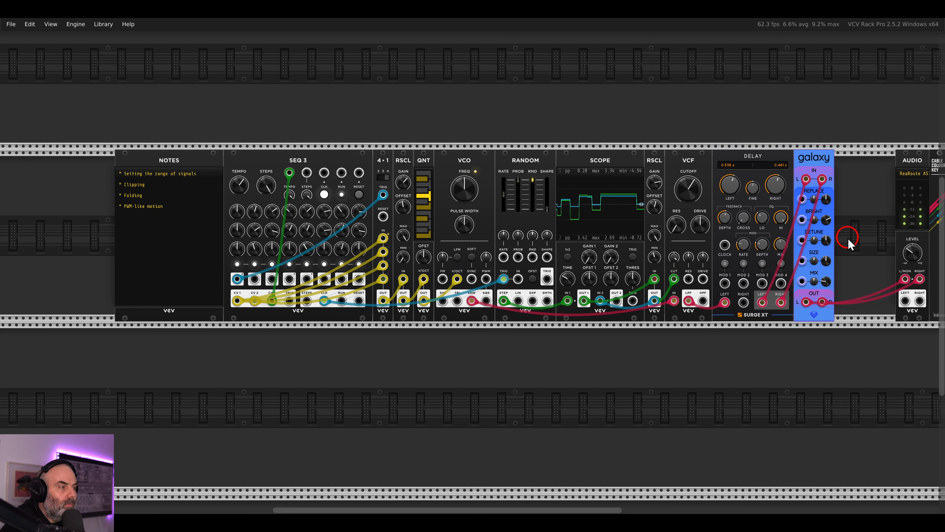
Shift the audio module and colour key away from galaxy, search the library for "mixer ven" and place VCA MIX 4 STEREO in the gap.
{"action": "left_click_drag", "start_coordinate": [848, 238], "coordinate": [634, 241]}
{"action": "scroll", "coordinate": [740, 212], "scroll_direction": "up", "scroll_amount": 3}
{"action": "left_click_drag", "start_coordinate": [765, 204], "coordinate": [663, 142]}
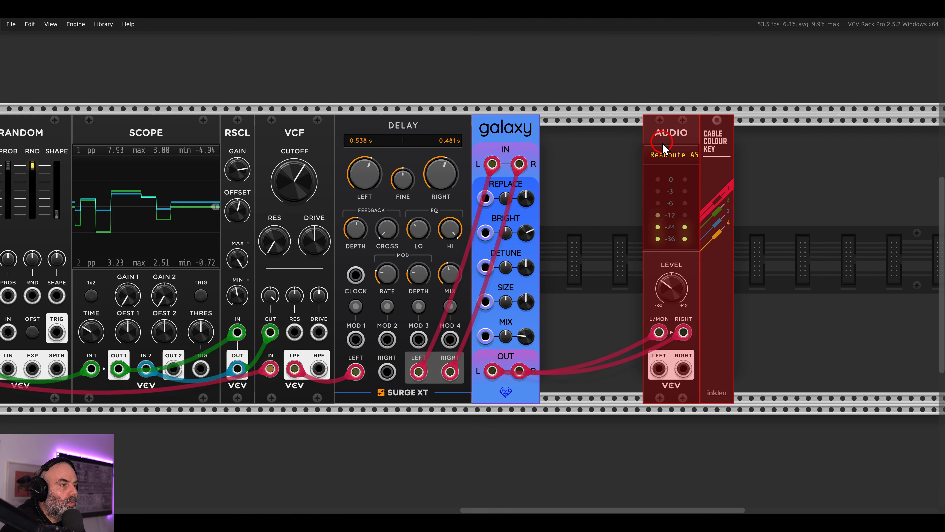
{"action": "right_click", "coordinate": [759, 143]}
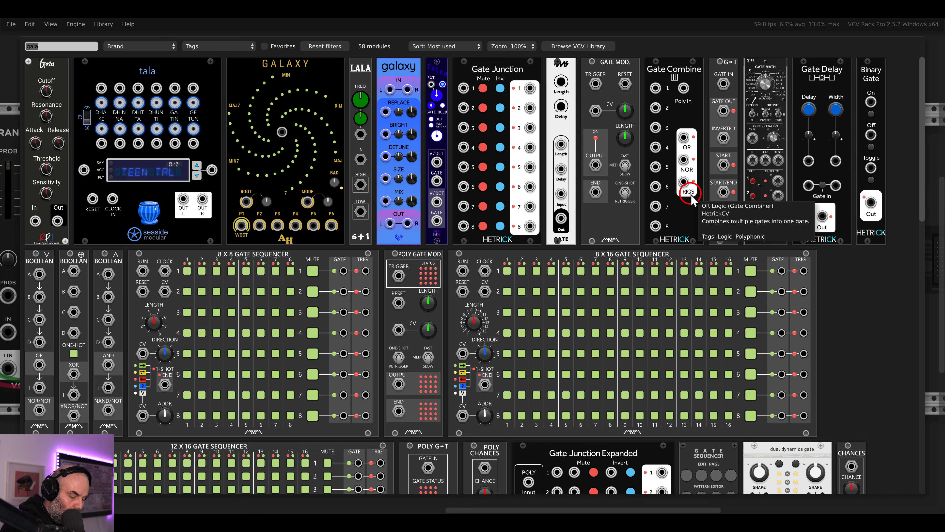
{"action": "type", "text": "mixer ven"}
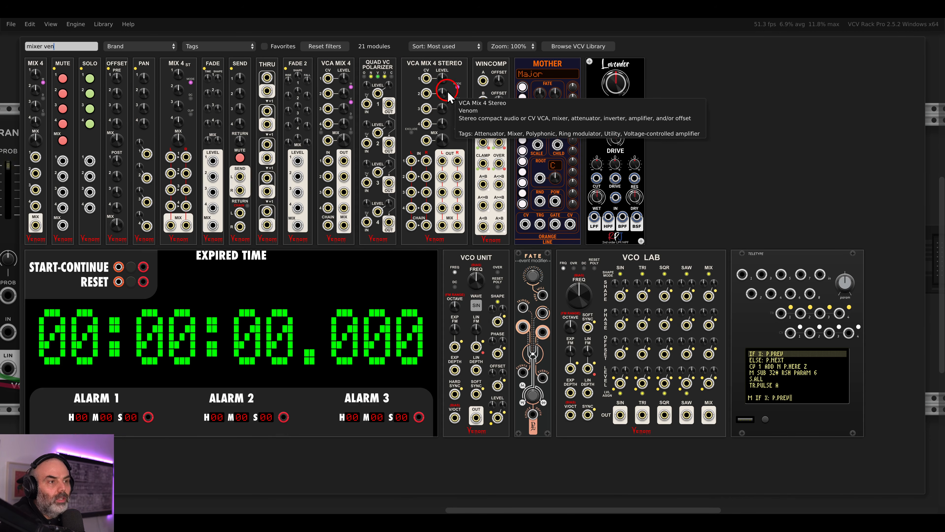
{"action": "left_click", "coordinate": [439, 89]}
{"action": "left_click_drag", "start_coordinate": [633, 162], "coordinate": [676, 186]}
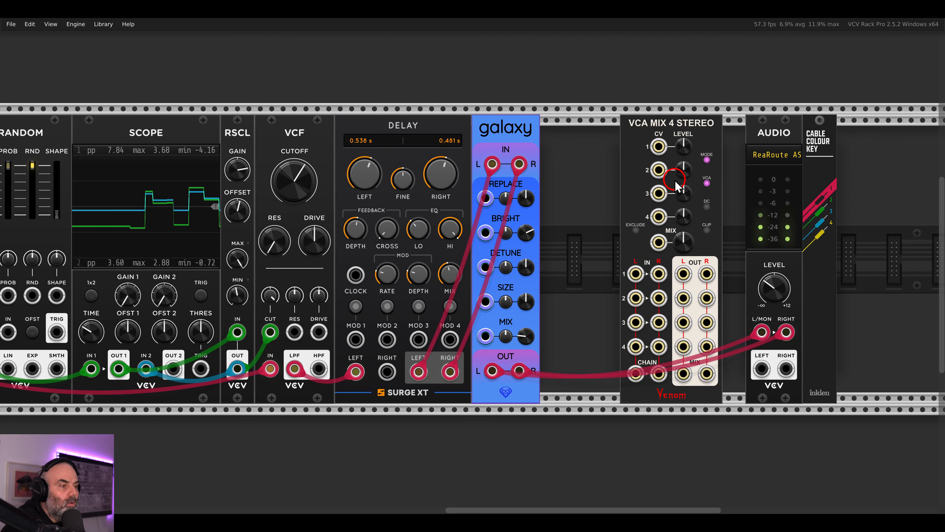
{"action": "scroll", "coordinate": [674, 186], "scroll_direction": "up", "scroll_amount": 6}
{"action": "right_click", "coordinate": [656, 155]}
{"action": "key", "text": "BackSpace"}
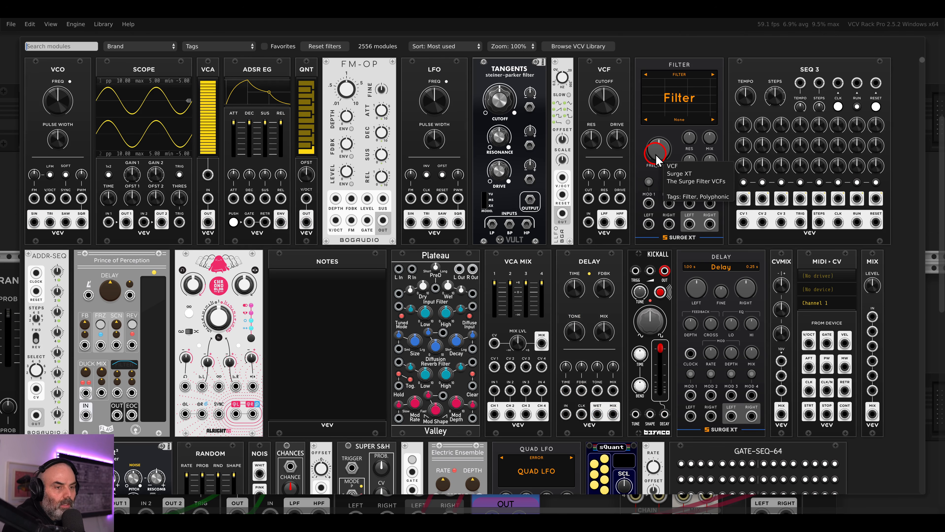
{"action": "left_click_drag", "start_coordinate": [511, 292], "coordinate": [574, 211]}
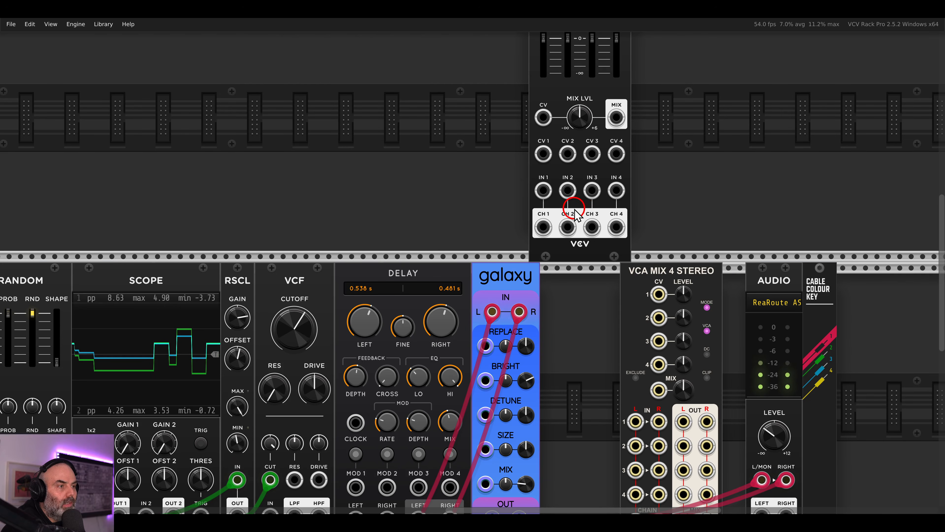
{"action": "scroll", "coordinate": [575, 208], "scroll_direction": "up", "scroll_amount": 5}
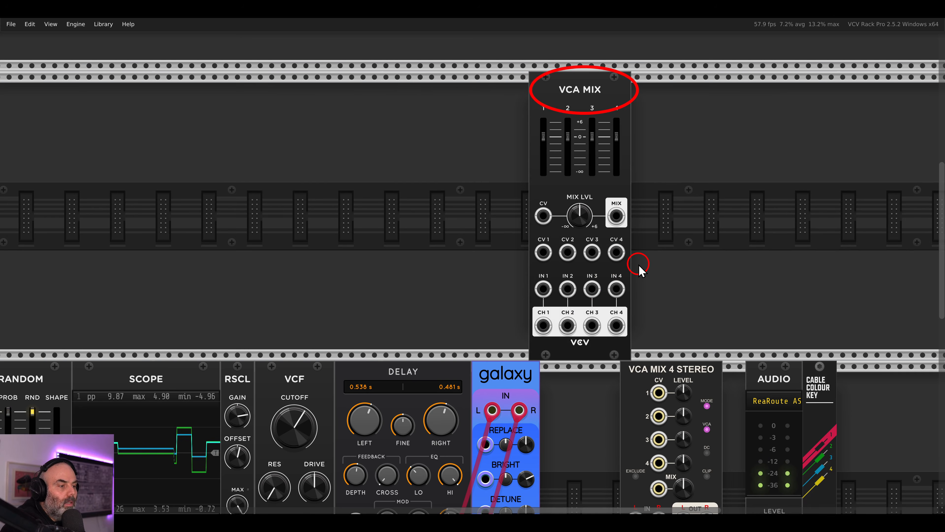
{"action": "scroll", "coordinate": [639, 270], "scroll_direction": "down", "scroll_amount": 3}
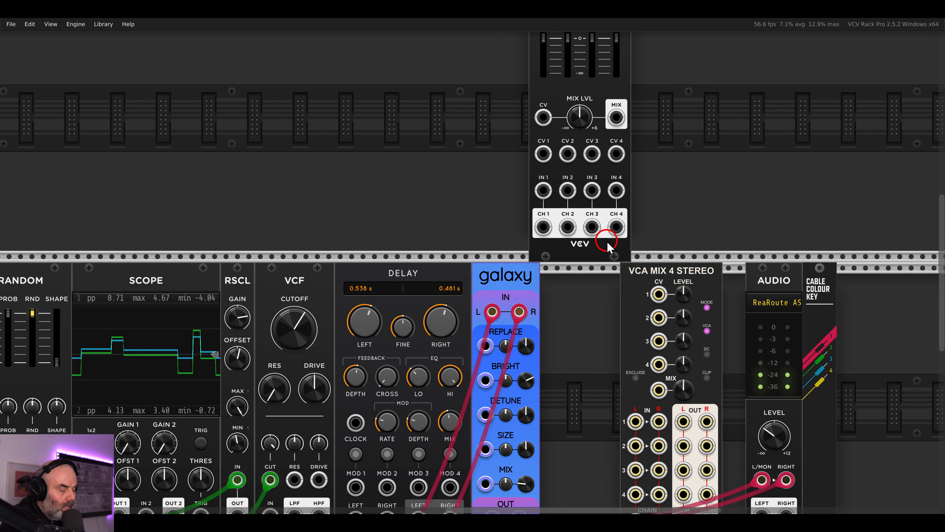
{"action": "key", "text": "Delete"}
{"action": "scroll", "coordinate": [607, 243], "scroll_direction": "down", "scroll_amount": 3}
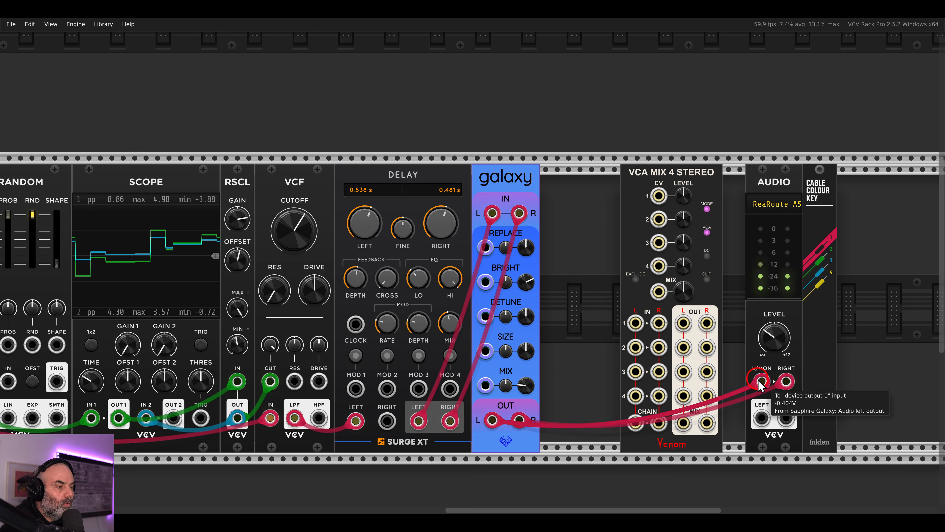
Route galaxy's stereo outputs through channel 1 of VCA MIX 4 STEREO into the audio module, and turn the channel 1 level to -inf dB.
{"action": "left_click_drag", "start_coordinate": [761, 381], "coordinate": [658, 322]}
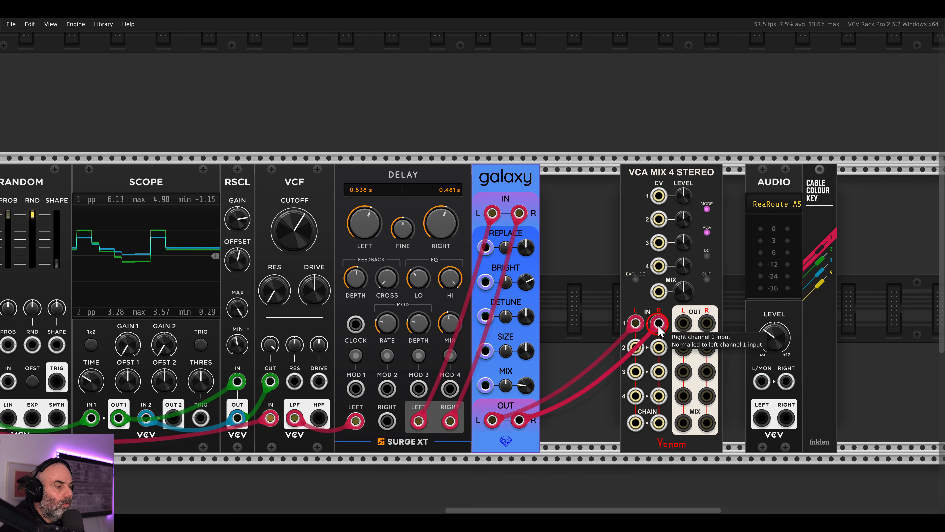
{"action": "left_click_drag", "start_coordinate": [683, 423], "coordinate": [706, 422]}
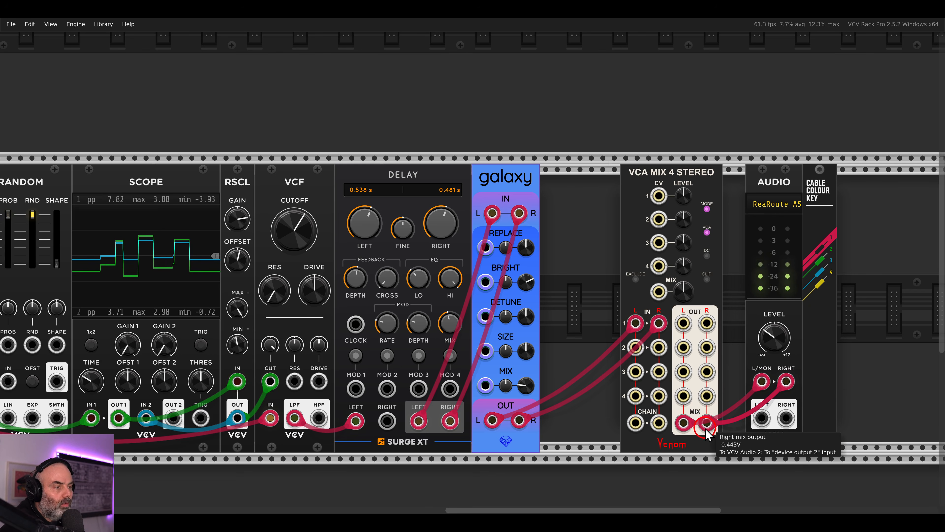
{"action": "left_click_drag", "start_coordinate": [684, 194], "coordinate": [700, 321]}
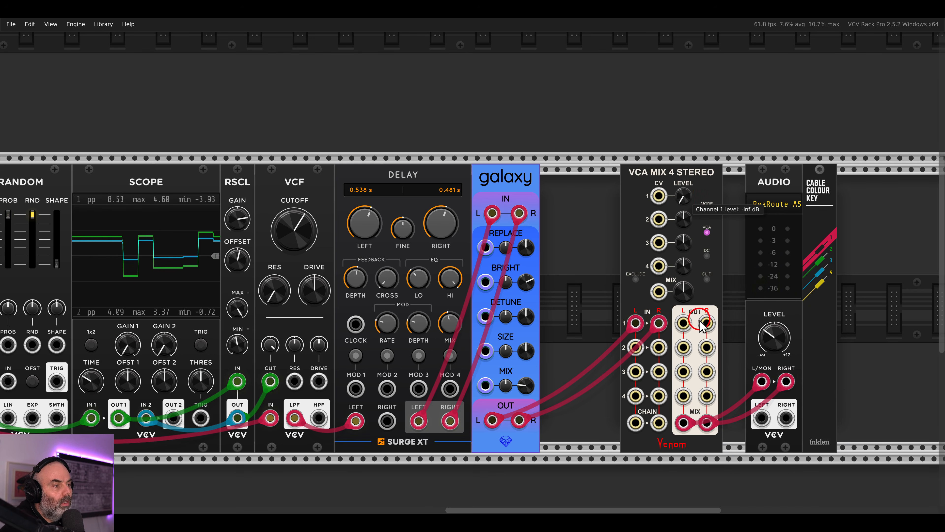
Add a VCO in the row below SEQ 3 and duplicate it twice for three adjacent oscillators.
{"action": "scroll", "coordinate": [599, 326], "scroll_direction": "down", "scroll_amount": 4}
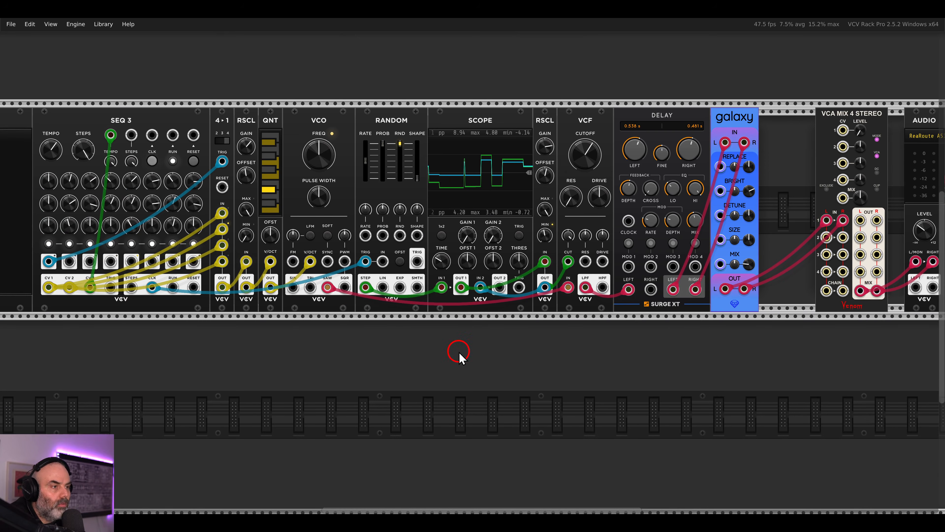
{"action": "left_click_drag", "start_coordinate": [449, 356], "coordinate": [517, 347]}
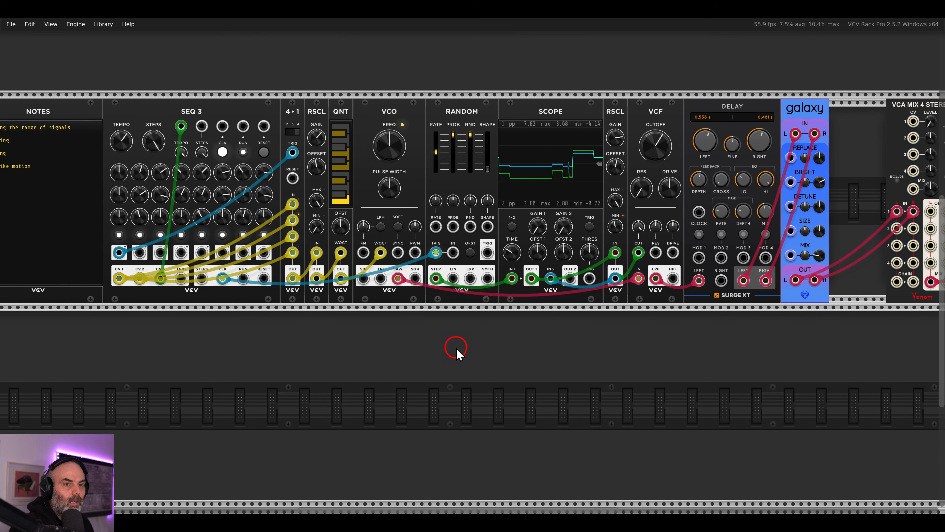
{"action": "left_click_drag", "start_coordinate": [449, 349], "coordinate": [512, 348]}
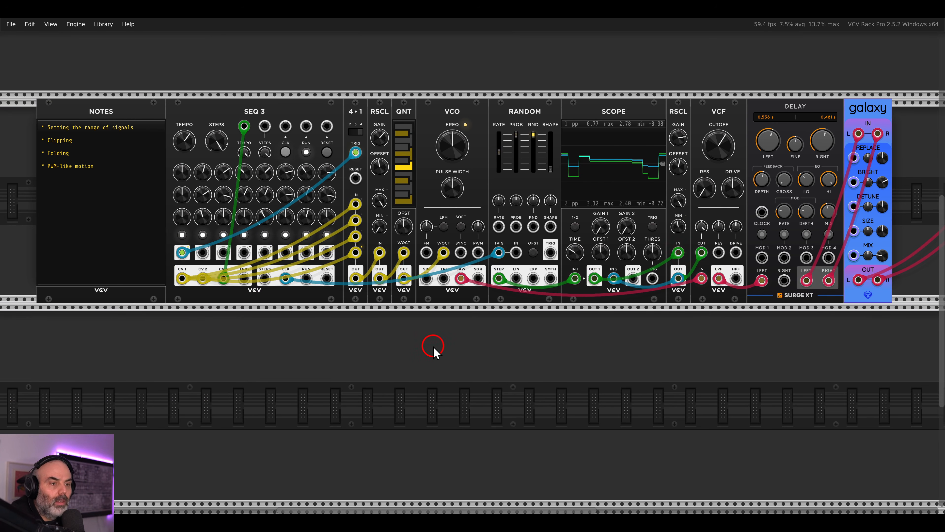
{"action": "left_click_drag", "start_coordinate": [392, 358], "coordinate": [479, 327]}
{"action": "right_click", "coordinate": [382, 322]}
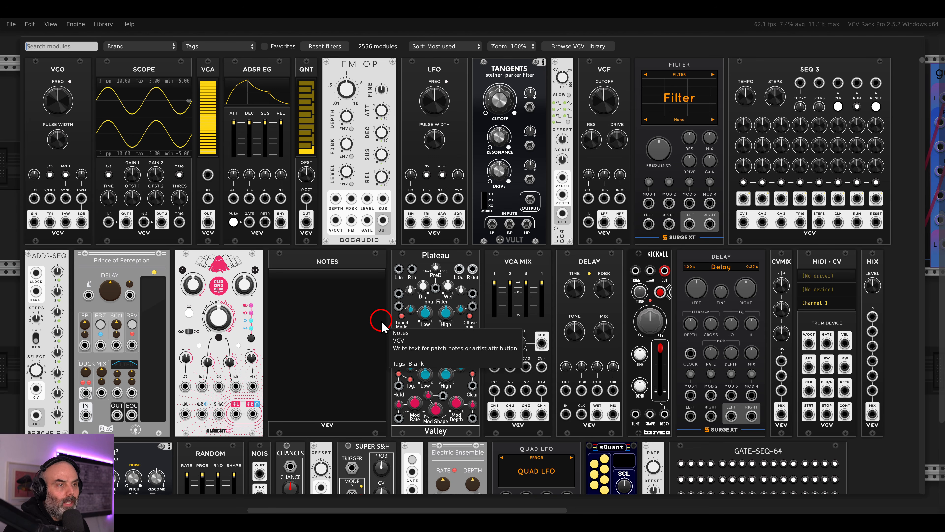
{"action": "left_click_drag", "start_coordinate": [61, 84], "coordinate": [296, 300]}
{"action": "key", "text": "ctrl+d"}
{"action": "key", "text": "ctrl+d"}
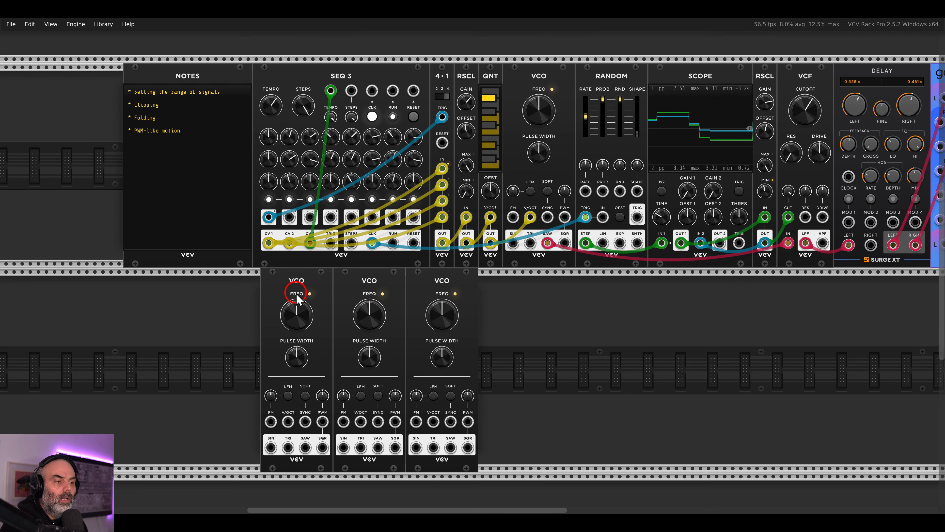
Add CVMIX beside the third new VCO, and patch the three oscillators' triangle, saw and sine outputs into its inputs 1, 2 and 3.
{"action": "scroll", "coordinate": [439, 344], "scroll_direction": "up", "scroll_amount": 2}
{"action": "left_click_drag", "start_coordinate": [436, 344], "coordinate": [458, 284]}
{"action": "left_click_drag", "start_coordinate": [572, 258], "coordinate": [272, 207]}
{"action": "left_click_drag", "start_coordinate": [266, 205], "coordinate": [255, 205]}
{"action": "left_click", "coordinate": [529, 247]}
{"action": "right_click", "coordinate": [529, 247]}
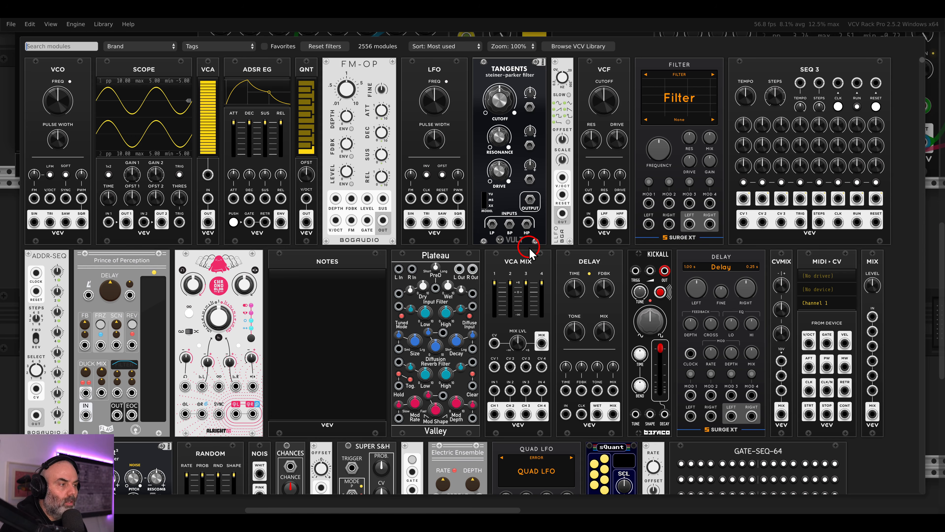
{"action": "left_click_drag", "start_coordinate": [781, 265], "coordinate": [525, 264]}
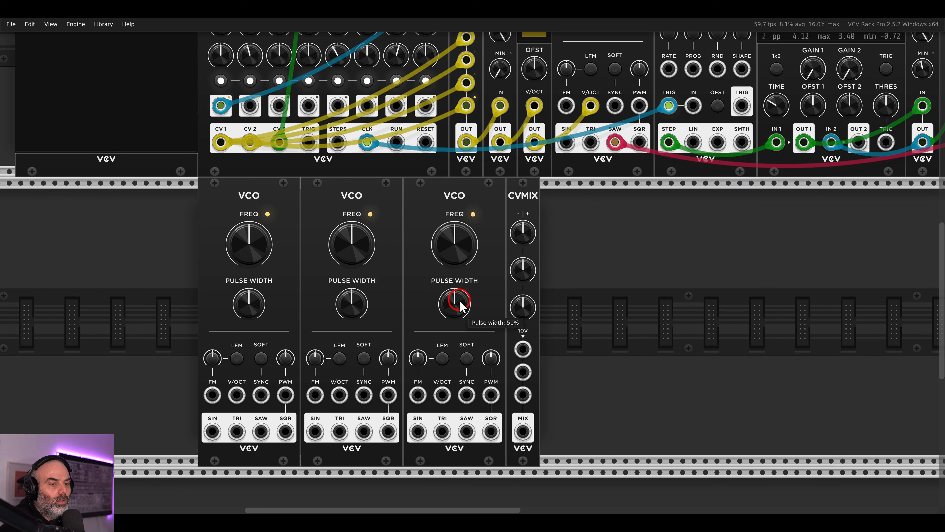
{"action": "left_click_drag", "start_coordinate": [237, 431], "coordinate": [523, 395]}
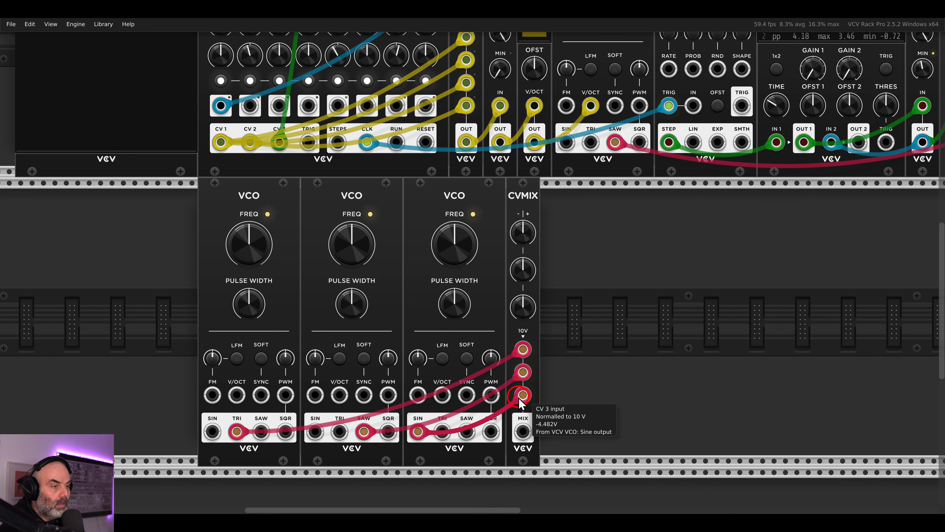
Add a VCV VCF and Delay after CVMIX, and patch CVMIX's MIX output into the filter and its LPF output into the Delay.
{"action": "right_click", "coordinate": [596, 351]}
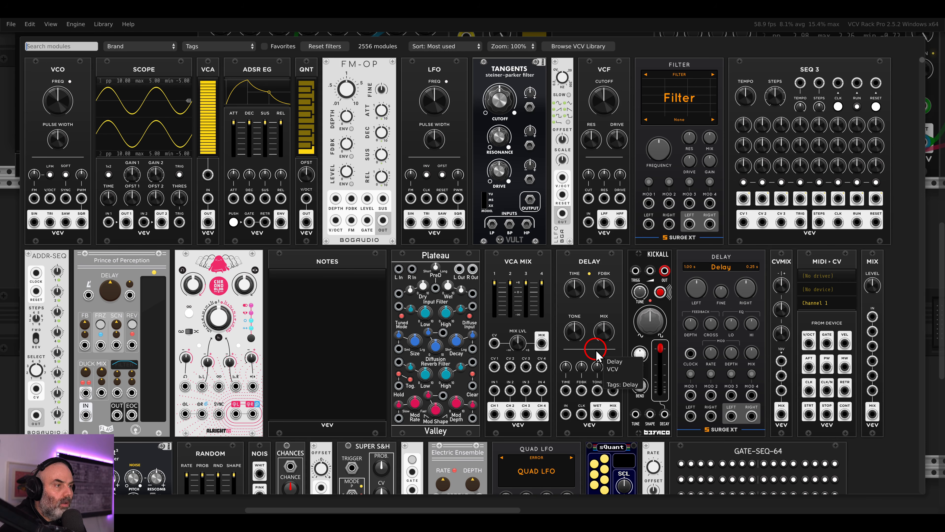
{"action": "left_click", "coordinate": [606, 188]}
{"action": "right_click", "coordinate": [658, 288]}
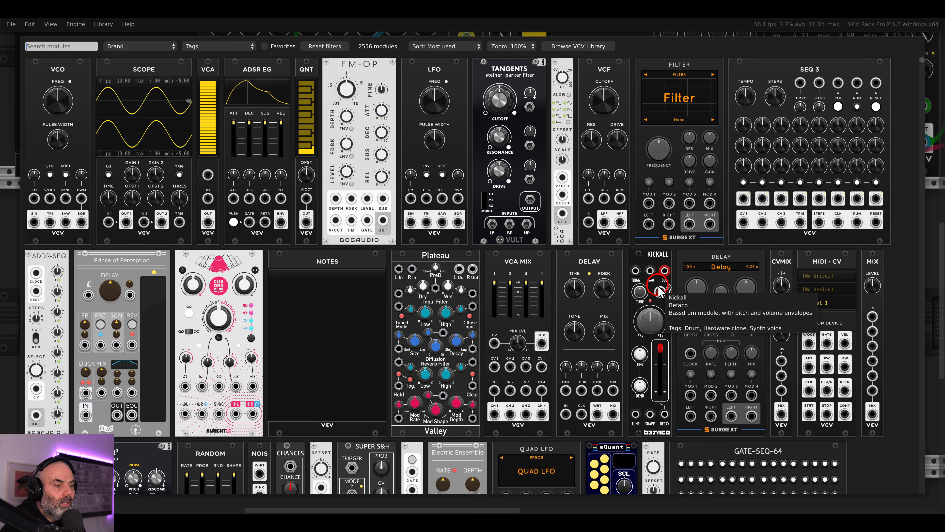
{"action": "left_click", "coordinate": [607, 267]}
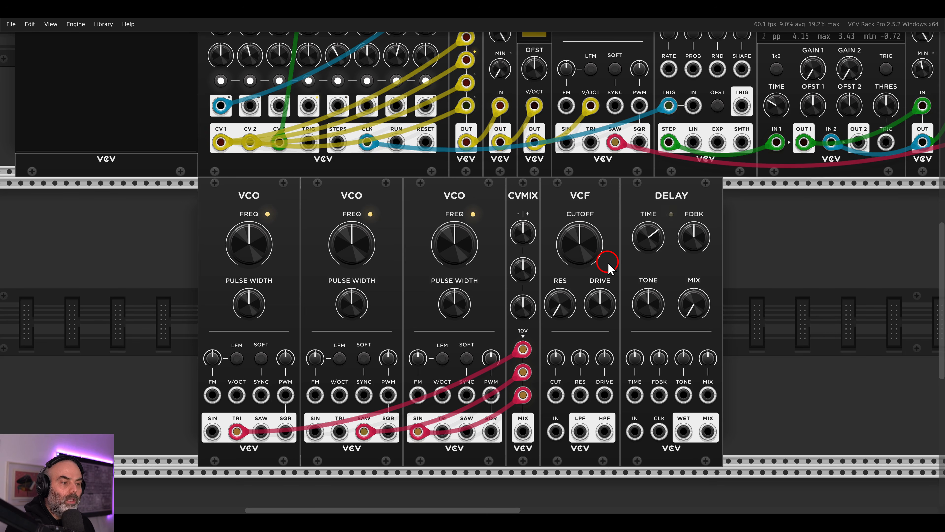
{"action": "left_click_drag", "start_coordinate": [522, 431], "coordinate": [556, 432]}
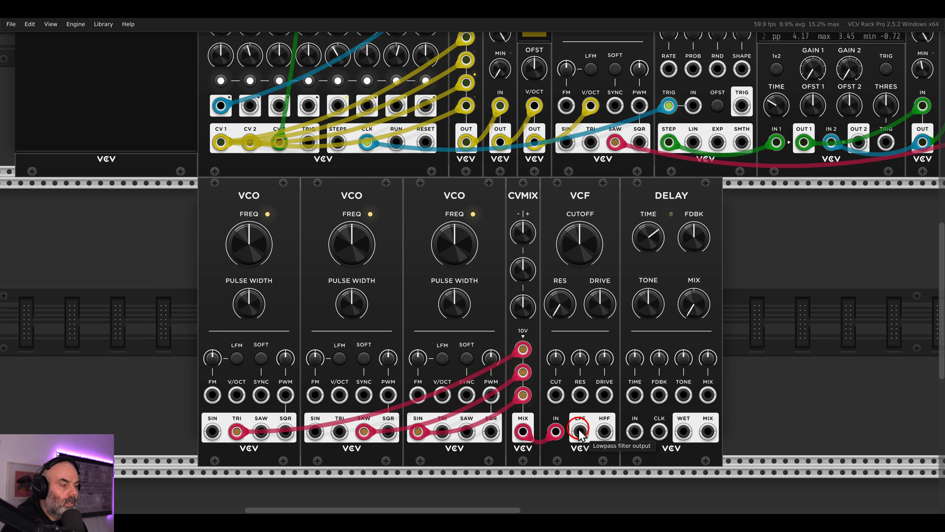
{"action": "left_click_drag", "start_coordinate": [580, 432], "coordinate": [635, 431]}
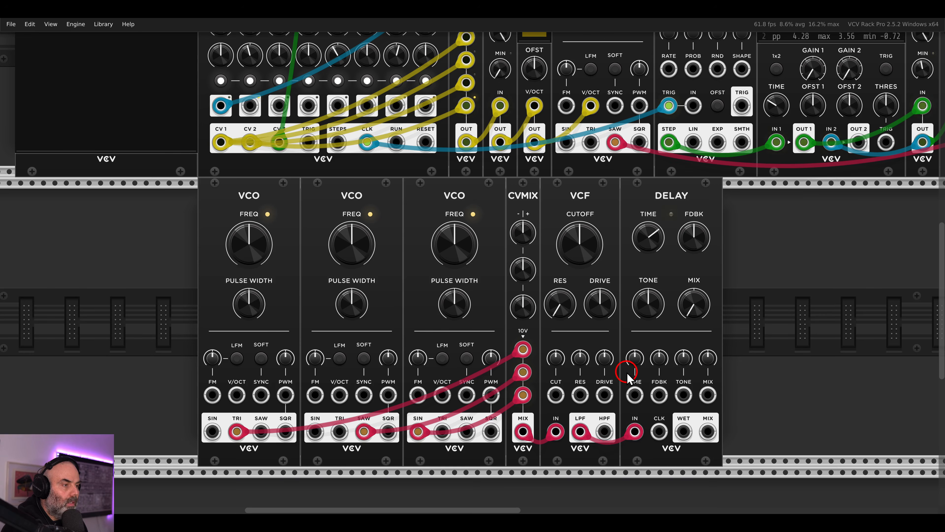
Patch the new Delay's MIX output into the left channel 2 input of VCA MIX 4 STEREO.
{"action": "scroll", "coordinate": [626, 376], "scroll_direction": "down", "scroll_amount": 3}
{"action": "scroll", "coordinate": [652, 368], "scroll_direction": "right", "scroll_amount": 5}
{"action": "left_click_drag", "start_coordinate": [359, 415], "coordinate": [682, 226]}
{"action": "scroll", "coordinate": [662, 331], "scroll_direction": "right", "scroll_amount": 2}
{"action": "scroll", "coordinate": [662, 331], "scroll_direction": "up", "scroll_amount": 1}
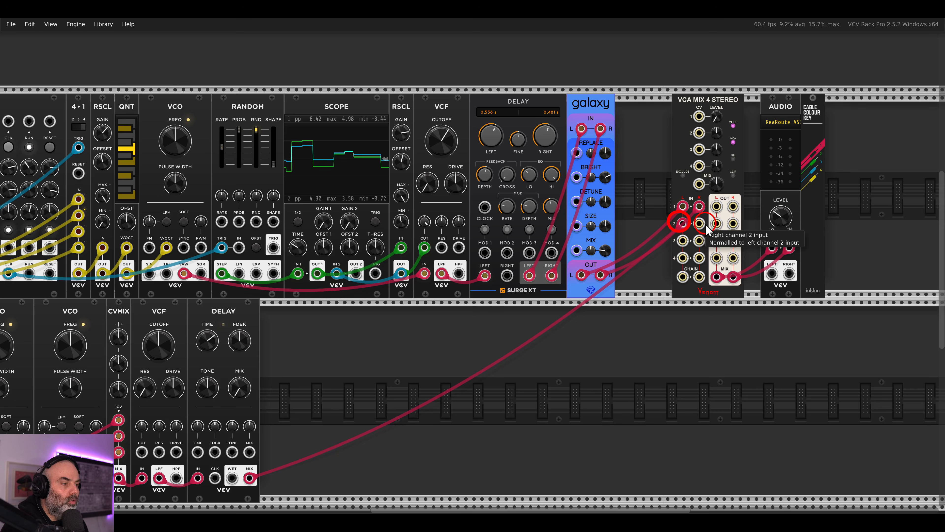
{"action": "scroll", "coordinate": [704, 230], "scroll_direction": "up", "scroll_amount": 3}
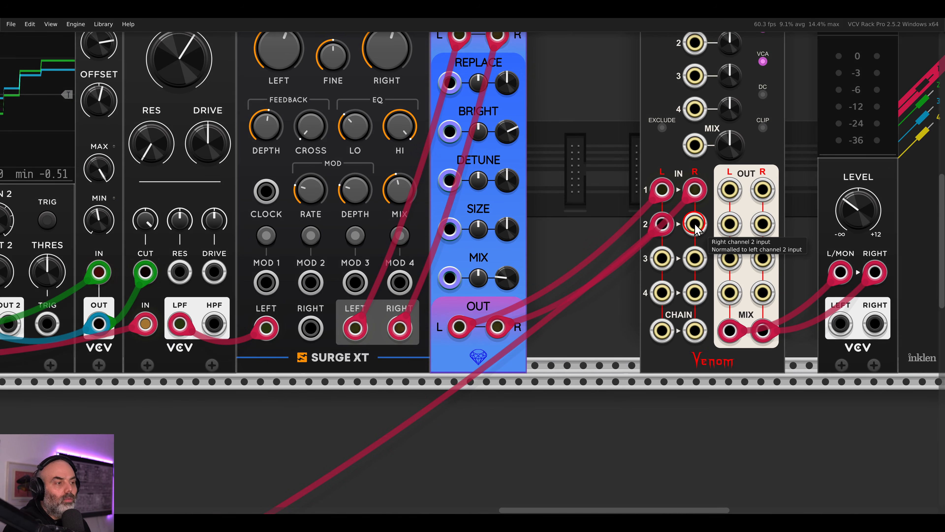
{"action": "scroll", "coordinate": [655, 247], "scroll_direction": "down", "scroll_amount": 3}
Turn CVMIX's first level fully up and raise the cutoff of the VCF beside it.
{"action": "left_click_drag", "start_coordinate": [362, 377], "coordinate": [704, 286]}
{"action": "left_click_drag", "start_coordinate": [569, 334], "coordinate": [719, 299]}
{"action": "scroll", "coordinate": [492, 288], "scroll_direction": "up", "scroll_amount": 2}
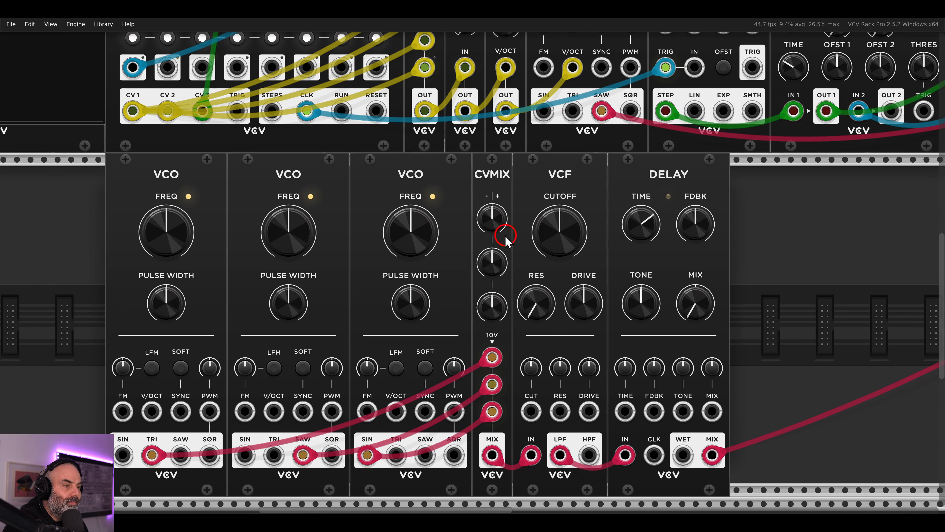
{"action": "left_click_drag", "start_coordinate": [492, 219], "coordinate": [479, 151]}
{"action": "mouse_move", "coordinate": [546, 238]}
{"action": "left_mouse_down"}
{"action": "mouse_move", "coordinate": [538, 195]}
{"action": "mouse_move", "coordinate": [551, 235]}
{"action": "mouse_move", "coordinate": [540, 213]}
{"action": "mouse_move", "coordinate": [540, 222]}
{"action": "left_mouse_up"}
{"action": "scroll", "coordinate": [540, 205], "scroll_direction": "down", "scroll_amount": 2}
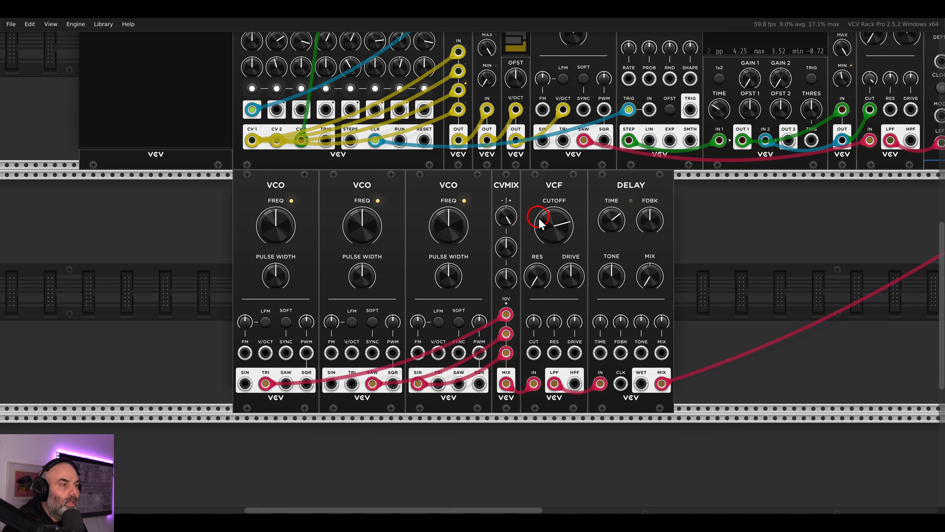
Adjust the channel levels on VCA MIX 4 STEREO to balance the two voices.
{"action": "scroll", "coordinate": [540, 221], "scroll_direction": "up", "scroll_amount": 5}
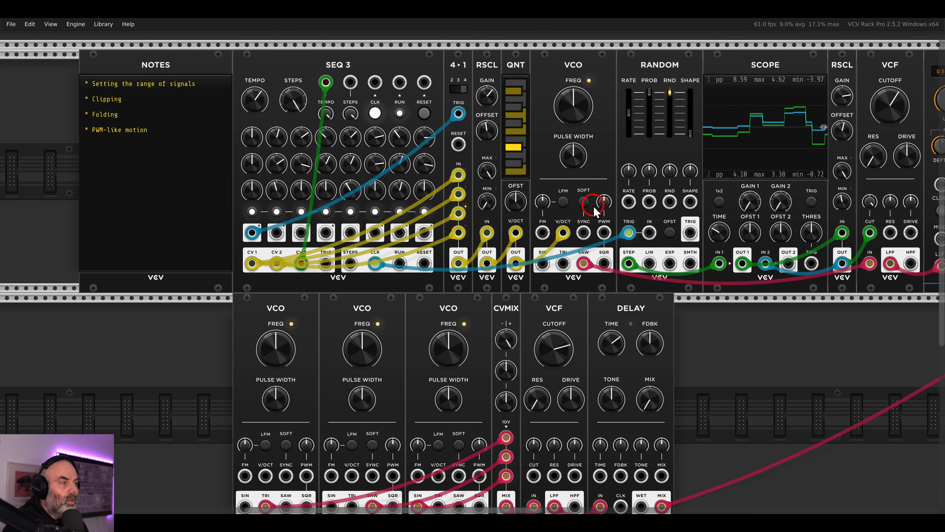
{"action": "scroll", "coordinate": [648, 264], "scroll_direction": "down", "scroll_amount": 1}
{"action": "left_click_drag", "start_coordinate": [581, 265], "coordinate": [272, 289]}
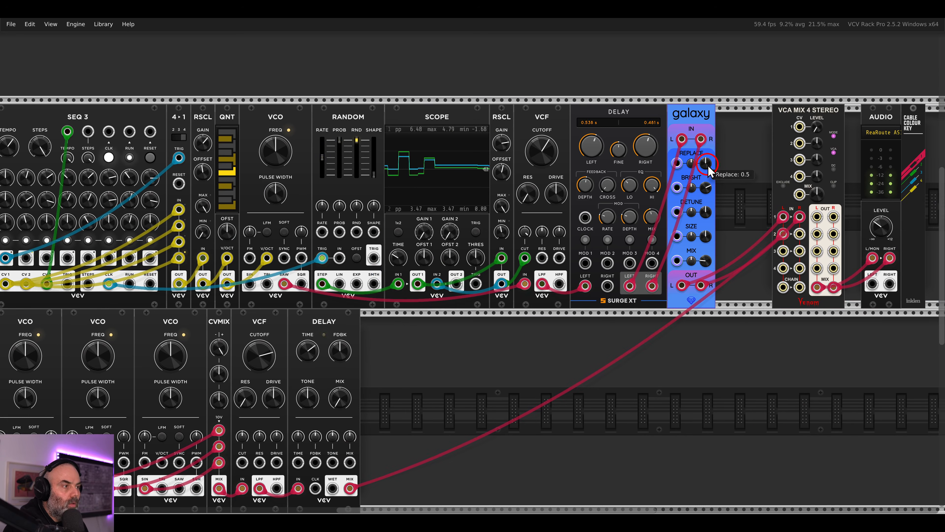
{"action": "left_click_drag", "start_coordinate": [823, 145], "coordinate": [780, 60]}
{"action": "left_click_drag", "start_coordinate": [393, 157], "coordinate": [665, 168]}
{"action": "scroll", "coordinate": [499, 167], "scroll_direction": "up", "scroll_amount": 2}
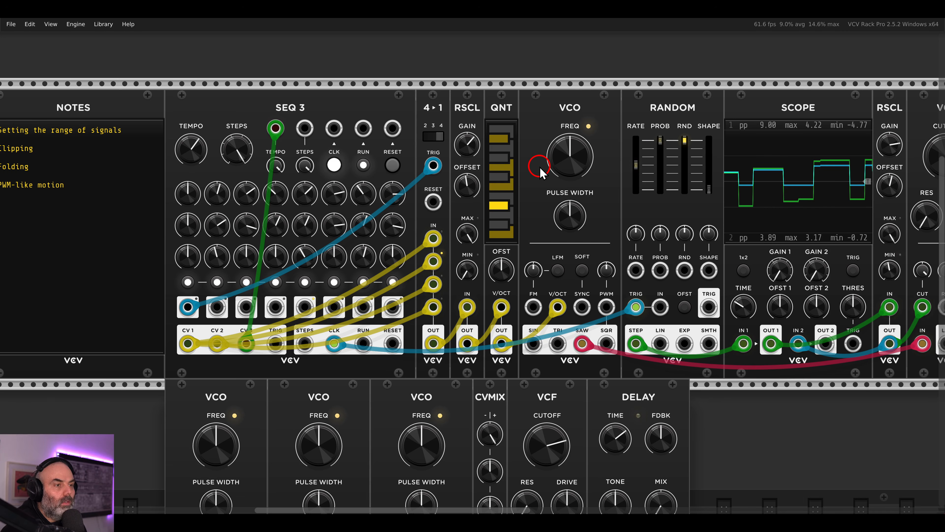
Set the frequency of the upper row's VCO to G4.
{"action": "right_click", "coordinate": [568, 158]}
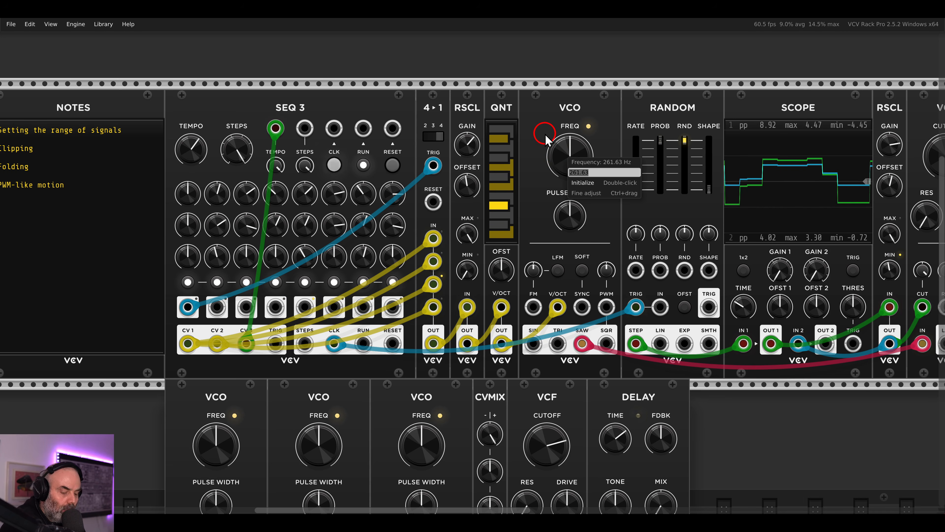
{"action": "type", "text": "g4"}
{"action": "key", "text": "Return"}
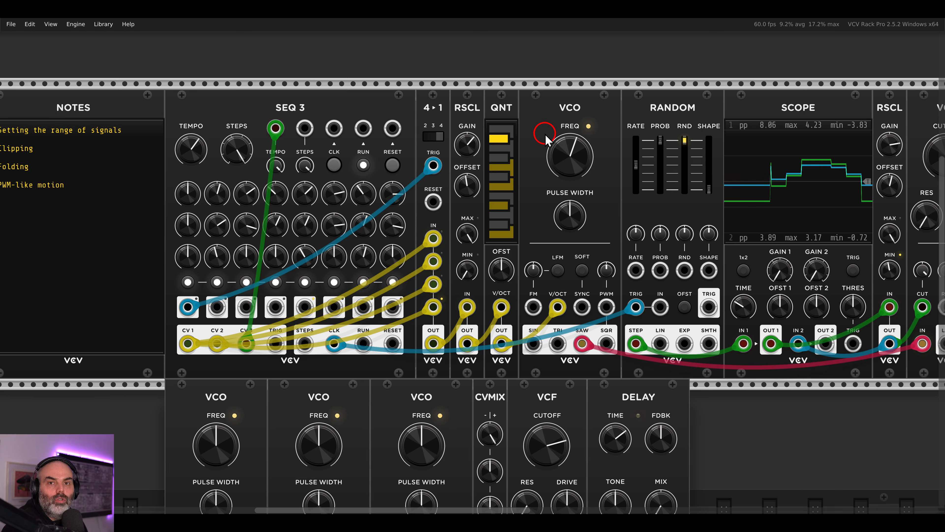
{"action": "scroll", "coordinate": [546, 139], "scroll_direction": "down", "scroll_amount": 2}
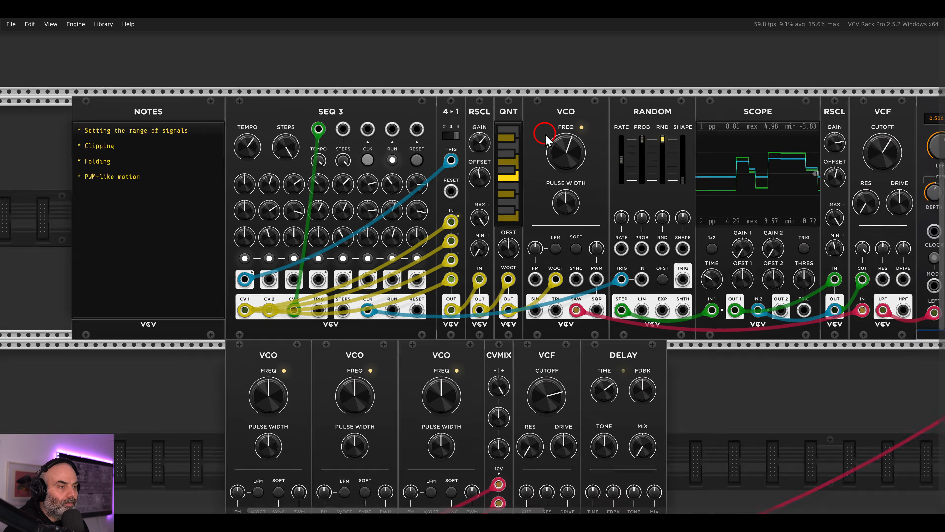
Lower the channel 1 level and raise the channel 2 level on VCA MIX 4 STEREO.
{"action": "scroll", "coordinate": [546, 135], "scroll_direction": "down", "scroll_amount": 1}
{"action": "left_click_drag", "start_coordinate": [606, 161], "coordinate": [422, 158]}
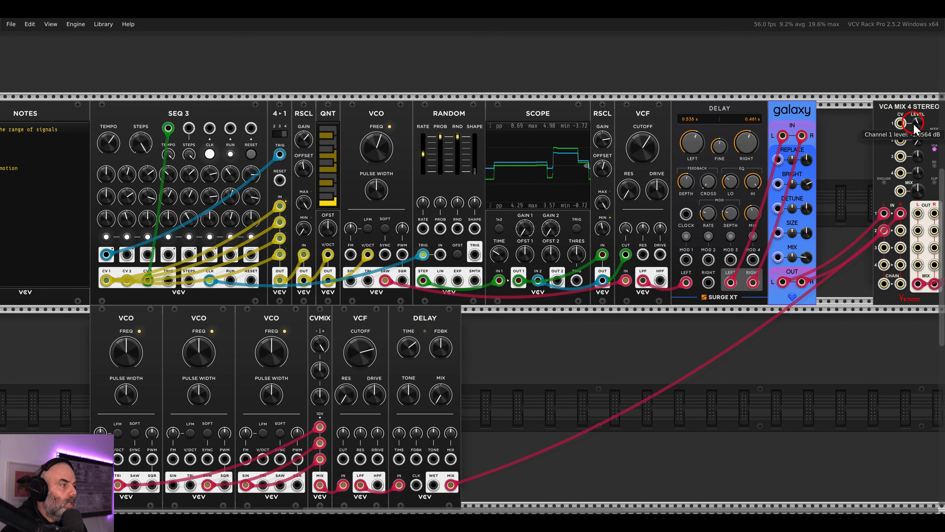
{"action": "left_click_drag", "start_coordinate": [914, 124], "coordinate": [933, 216]}
{"action": "left_click_drag", "start_coordinate": [920, 142], "coordinate": [889, 95]}
Set the frequency of the first VCO in the lower row to 392 Hz.
{"action": "left_click_drag", "start_coordinate": [324, 347], "coordinate": [619, 240]}
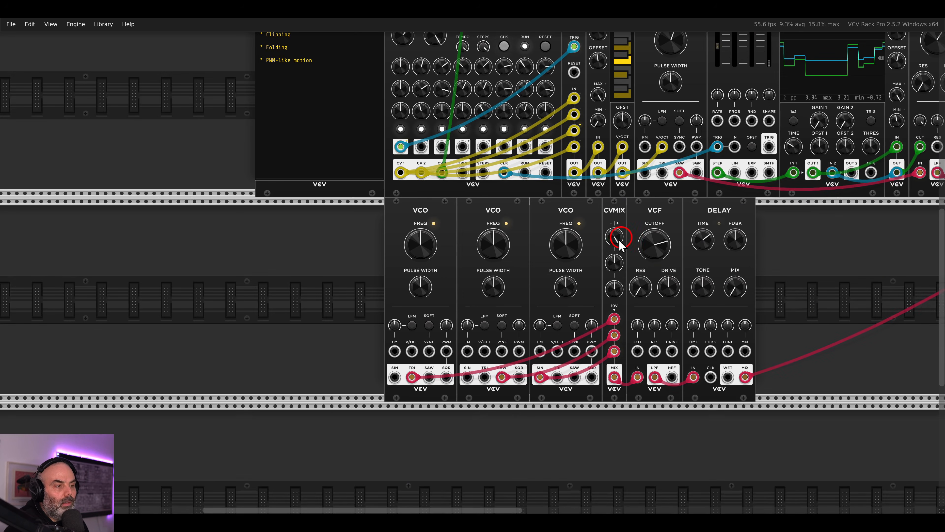
{"action": "scroll", "coordinate": [619, 240], "scroll_direction": "up", "scroll_amount": 1}
{"action": "right_click", "coordinate": [294, 206]}
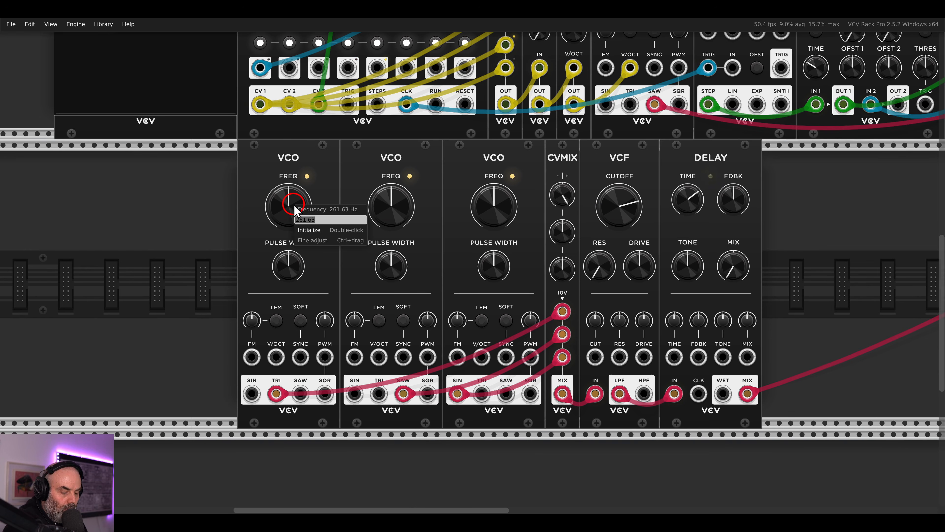
{"action": "type", "text": "392"}
{"action": "key", "text": "Return"}
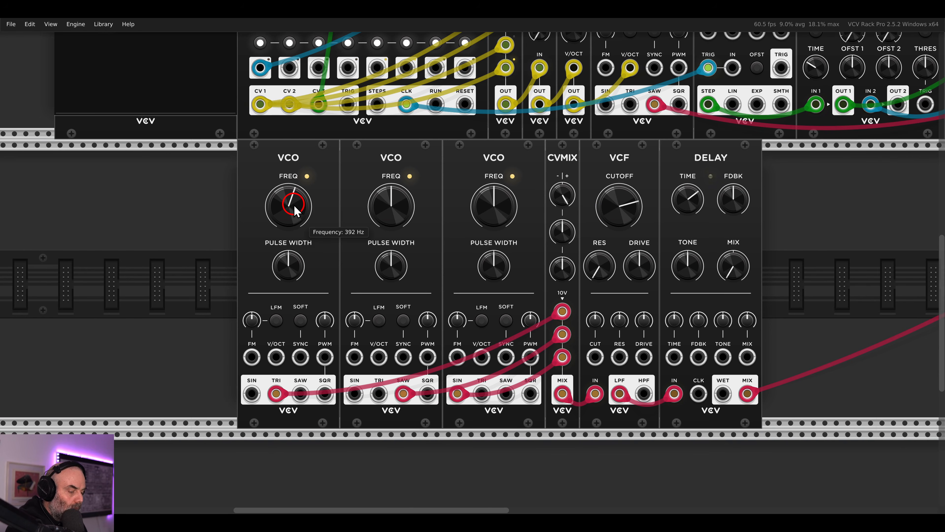
Raise the frequency of the second lower-row VCO and turn up its level on CVMIX.
{"action": "mouse_move", "coordinate": [384, 207]}
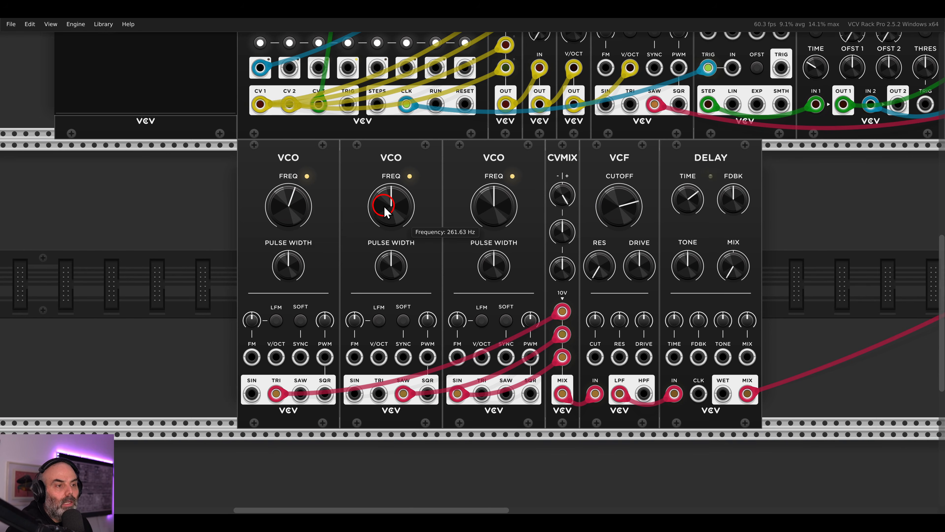
{"action": "right_click", "coordinate": [384, 206]}
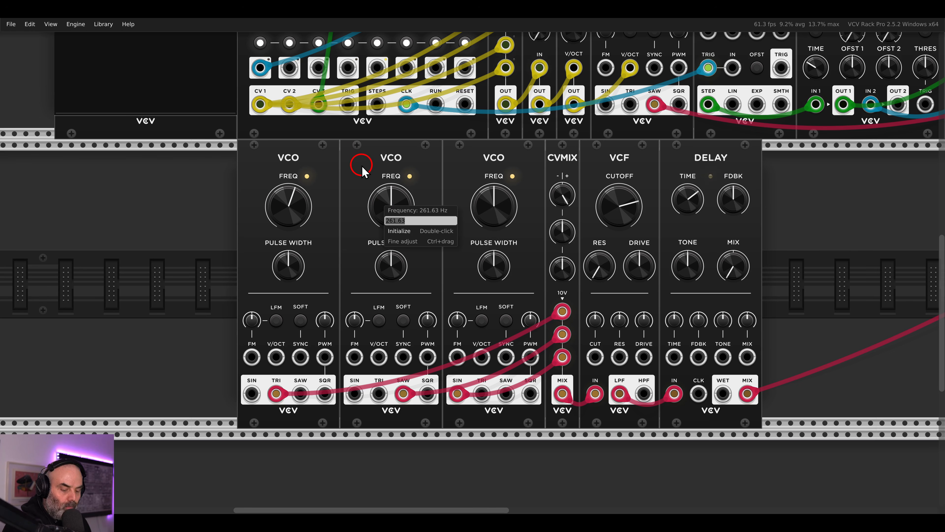
{"action": "key", "text": "Return"}
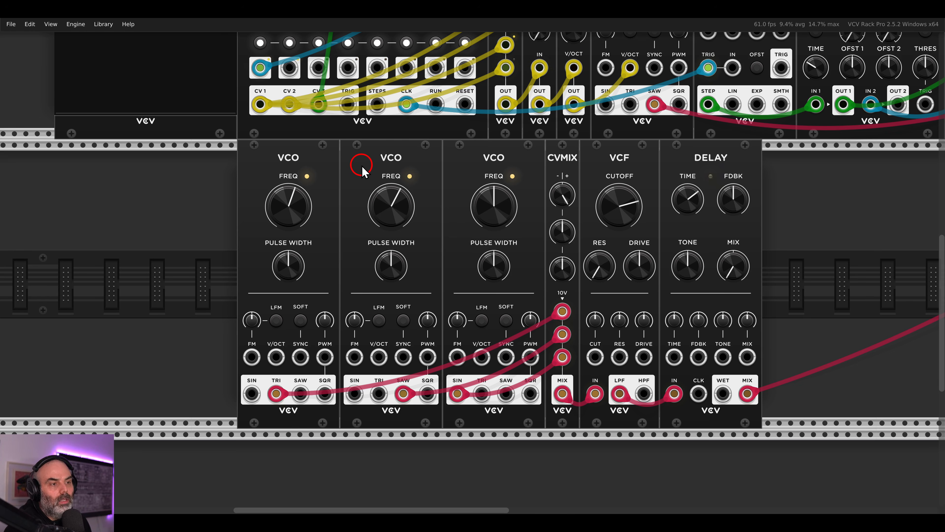
{"action": "mouse_move", "coordinate": [561, 238]}
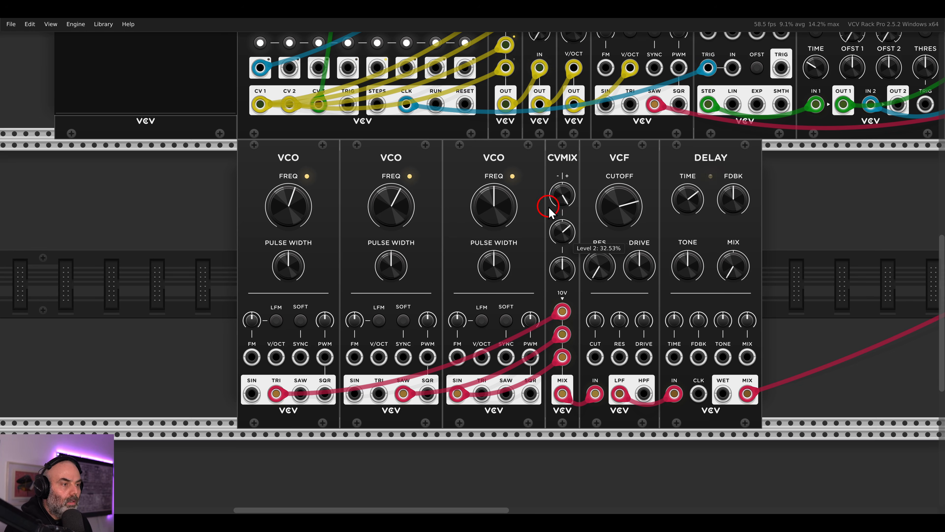
{"action": "mouse_move", "coordinate": [550, 211]}
{"action": "left_mouse_down"}
{"action": "mouse_move", "coordinate": [554, 192]}
{"action": "mouse_move", "coordinate": [557, 208]}
{"action": "left_mouse_up"}
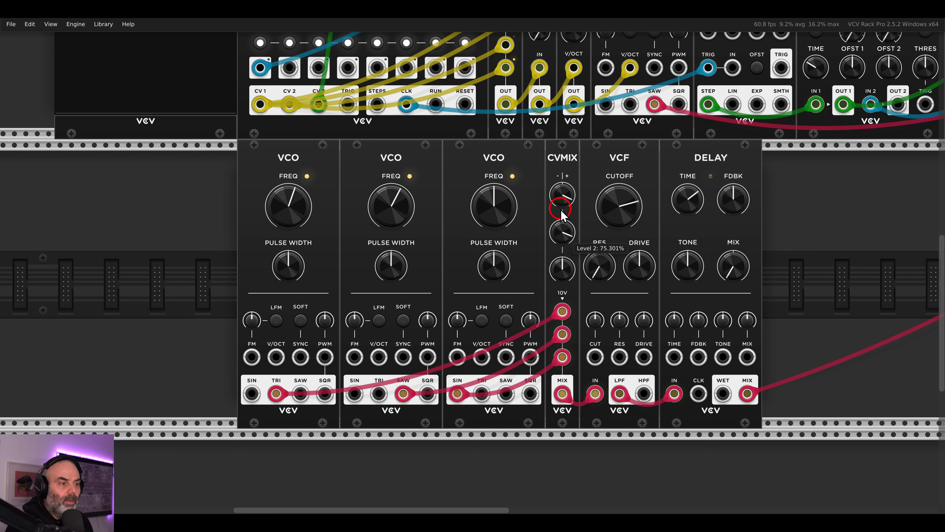
Set the third lower-row VCO's frequency to note D and balance the three oscillator levels on CVMIX.
{"action": "right_click", "coordinate": [491, 206]}
{"action": "type", "text": "d"}
{"action": "key", "text": "Return"}
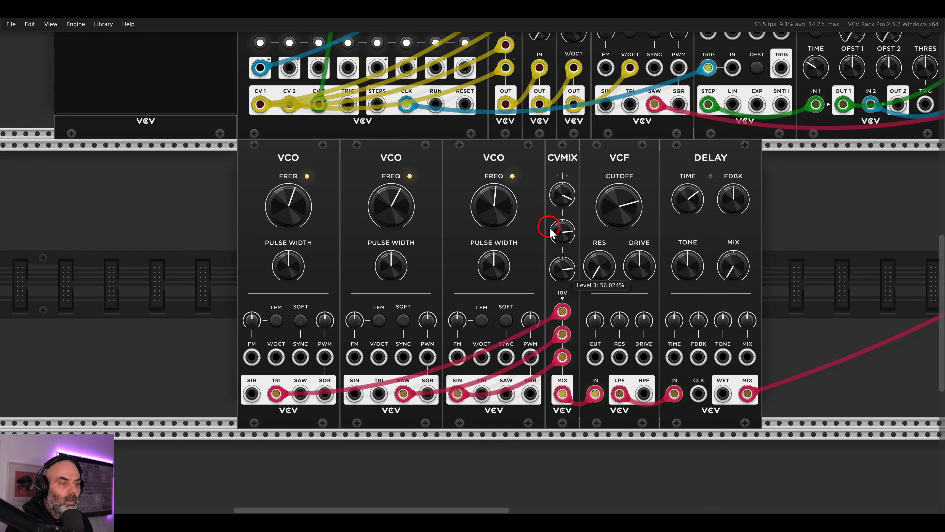
{"action": "left_click_drag", "start_coordinate": [561, 198], "coordinate": [559, 232]}
{"action": "left_click", "coordinate": [699, 260]}
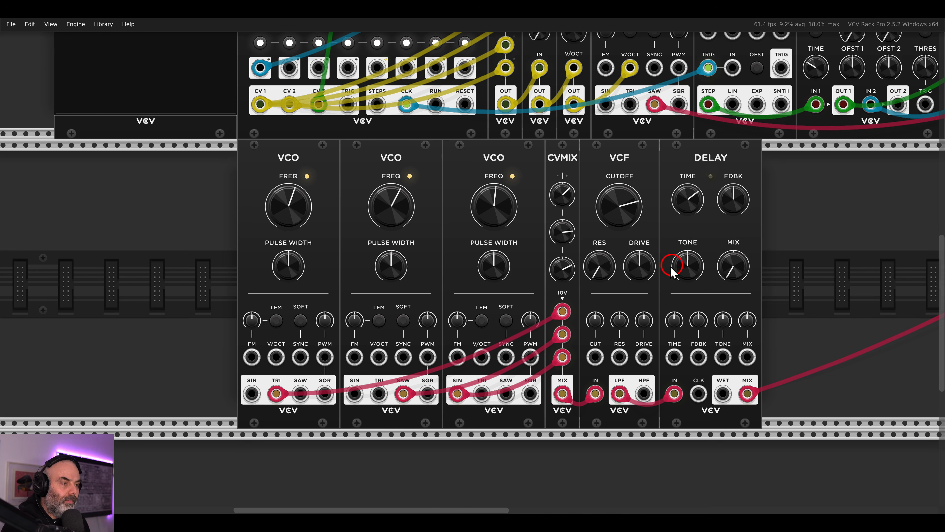
Sweep the lower-row VCF's cutoff up and back down to try brighter and darker tones.
{"action": "left_click_drag", "start_coordinate": [628, 197], "coordinate": [630, 201]}
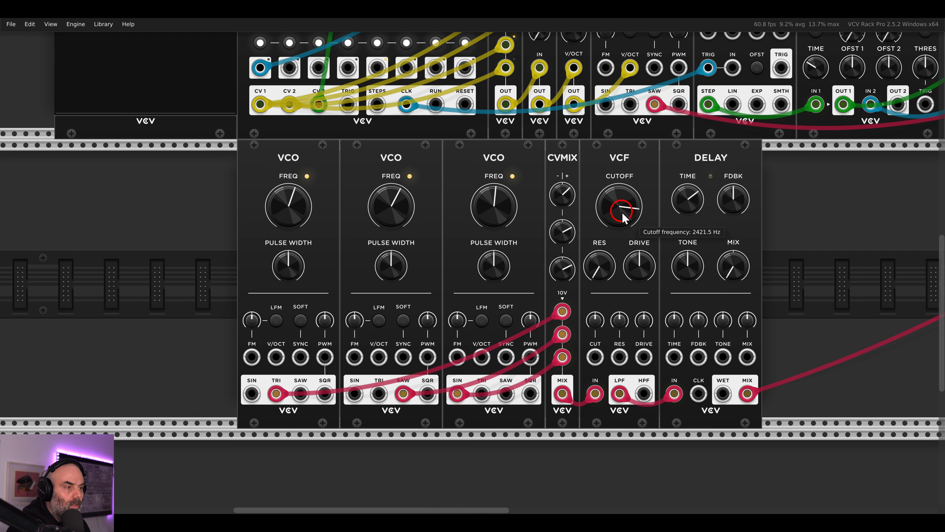
{"action": "mouse_move", "coordinate": [622, 211]}
{"action": "left_mouse_down"}
{"action": "mouse_move", "coordinate": [623, 195]}
{"action": "mouse_move", "coordinate": [629, 207]}
{"action": "left_mouse_up"}
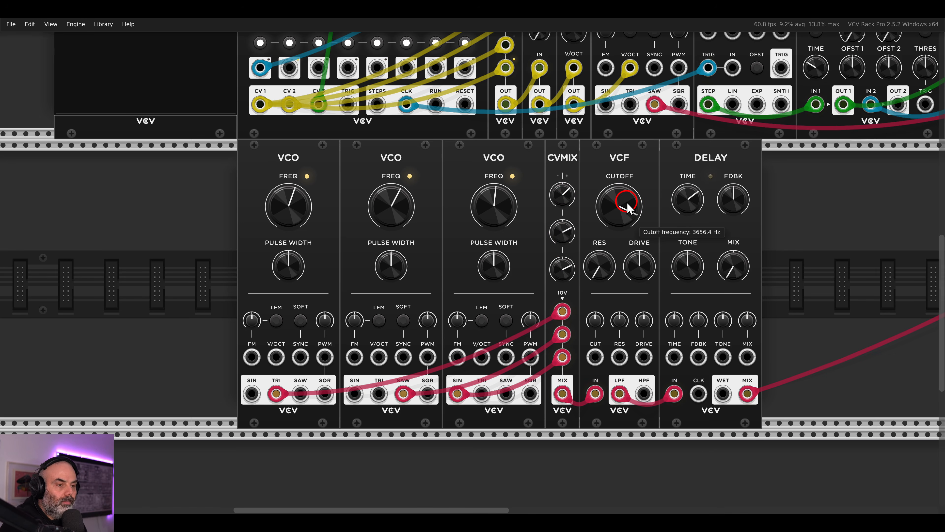
{"action": "scroll", "coordinate": [636, 250], "scroll_direction": "up", "scroll_amount": 3}
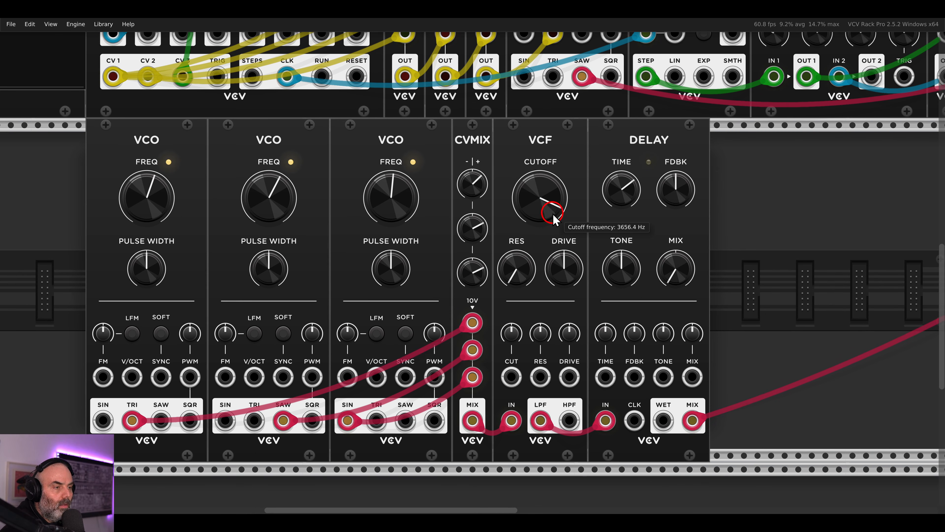
{"action": "left_click_drag", "start_coordinate": [553, 219], "coordinate": [554, 263]}
{"action": "left_click_drag", "start_coordinate": [545, 214], "coordinate": [553, 231]}
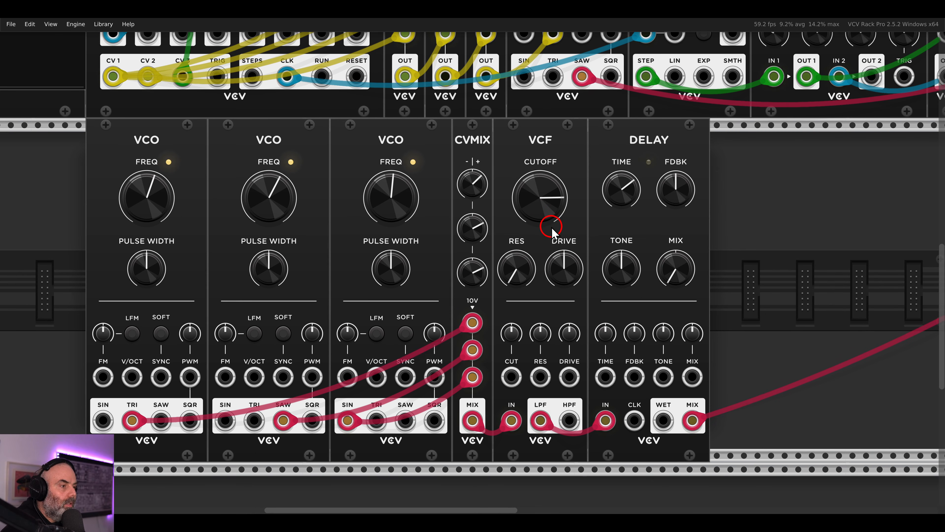
Set the lower-row Delay's mix to about 44% and feedback to about 65%, and bring the VCF cutoff to about 919 Hz.
{"action": "left_click_drag", "start_coordinate": [676, 268], "coordinate": [650, 203]}
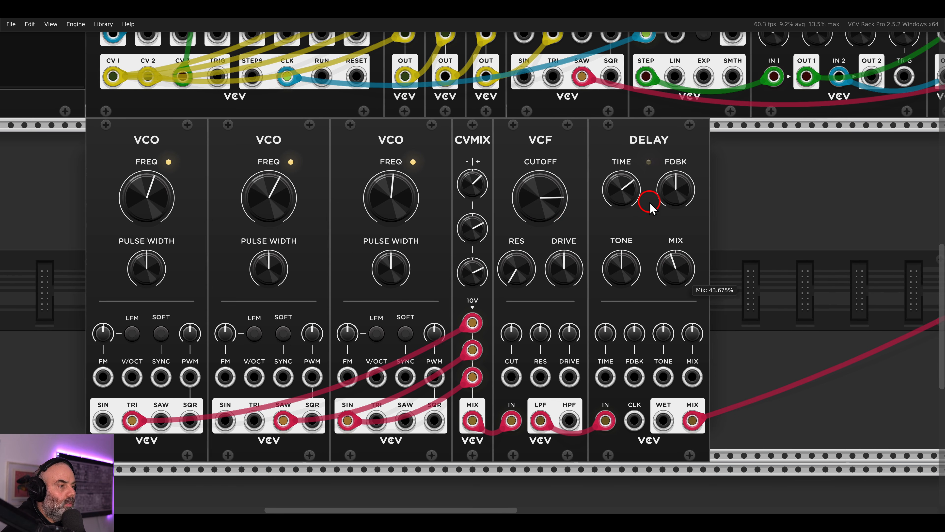
{"action": "left_click_drag", "start_coordinate": [544, 214], "coordinate": [562, 188]}
{"action": "left_click", "coordinate": [674, 198]}
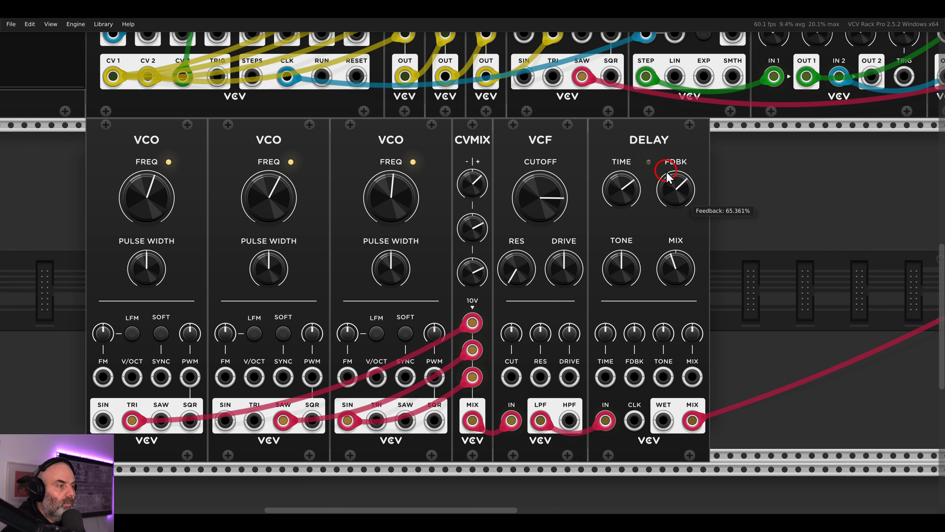
{"action": "left_click_drag", "start_coordinate": [666, 177], "coordinate": [670, 182]}
{"action": "scroll", "coordinate": [717, 268], "scroll_direction": "down", "scroll_amount": 3}
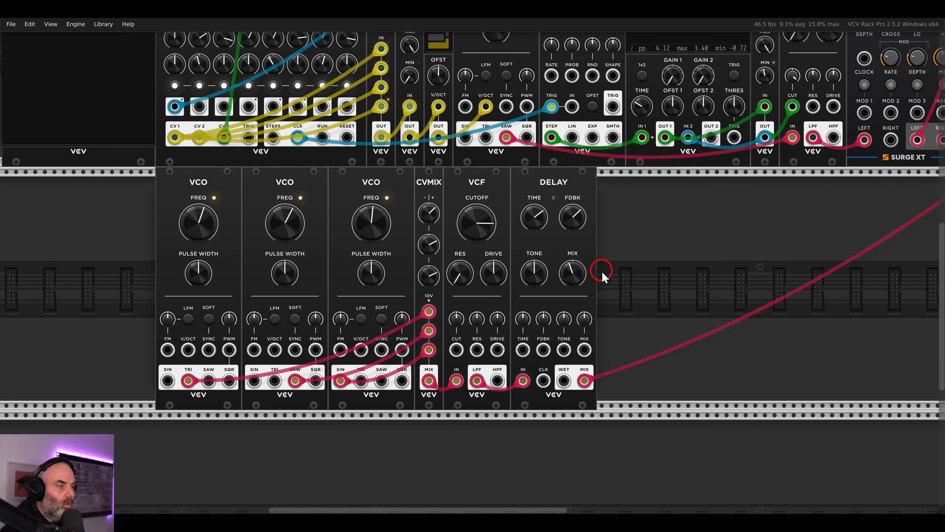
{"action": "left_click", "coordinate": [572, 279]}
{"action": "left_click_drag", "start_coordinate": [483, 218], "coordinate": [491, 243]}
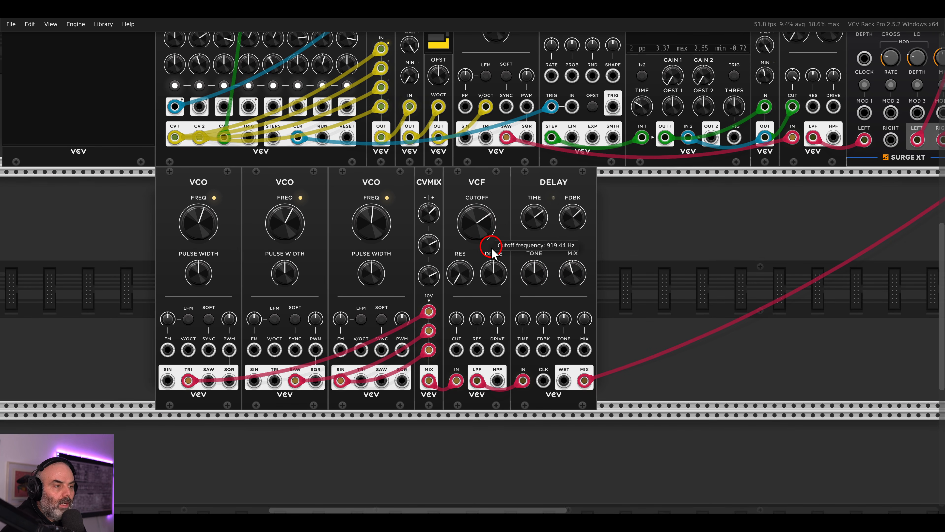
Add an RSCL and a Scope module beside the lower-row Delay.
{"action": "right_click", "coordinate": [657, 260]}
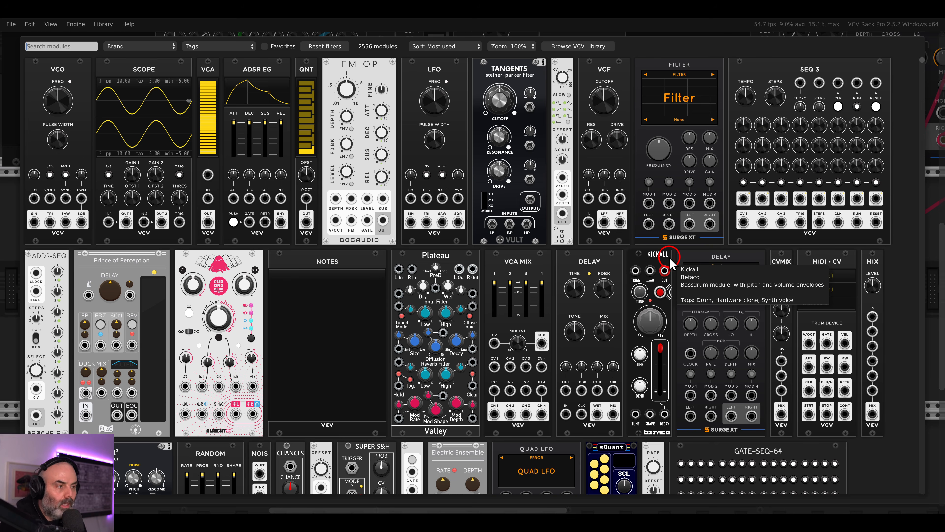
{"action": "type", "text": "rscl"}
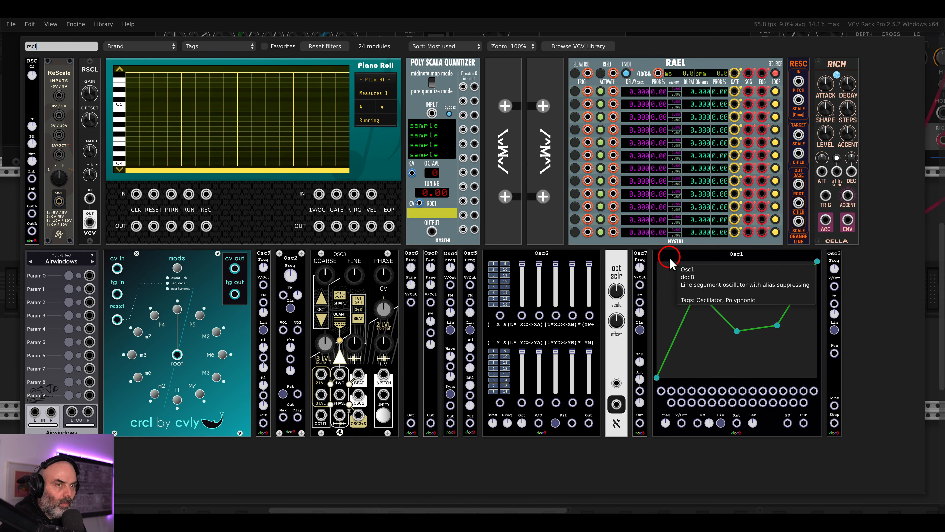
{"action": "left_click_drag", "start_coordinate": [94, 77], "coordinate": [531, 238]}
{"action": "right_click", "coordinate": [677, 269]}
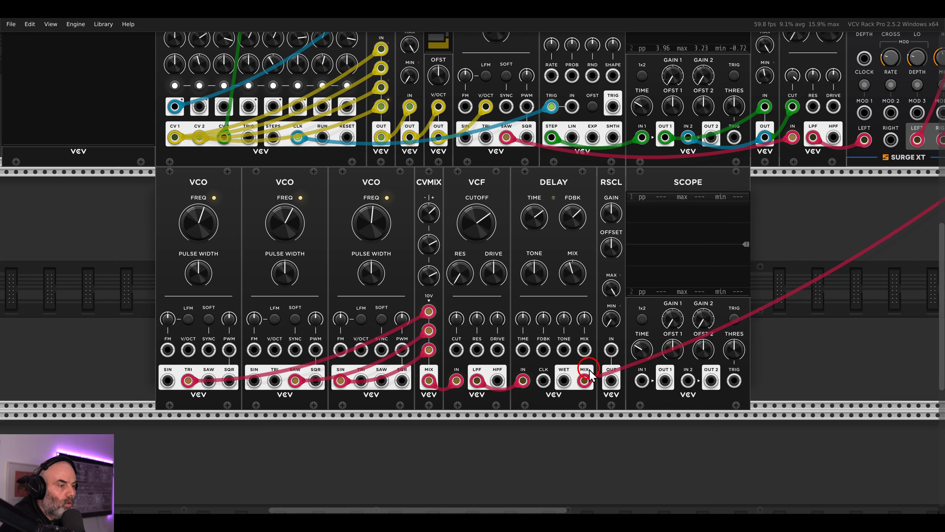
Route the Delay's MIX output through RSCL into the new Scope's IN 1, and feed the mixer cable from Scope OUT 1.
{"action": "left_click_drag", "start_coordinate": [585, 381], "coordinate": [665, 380]}
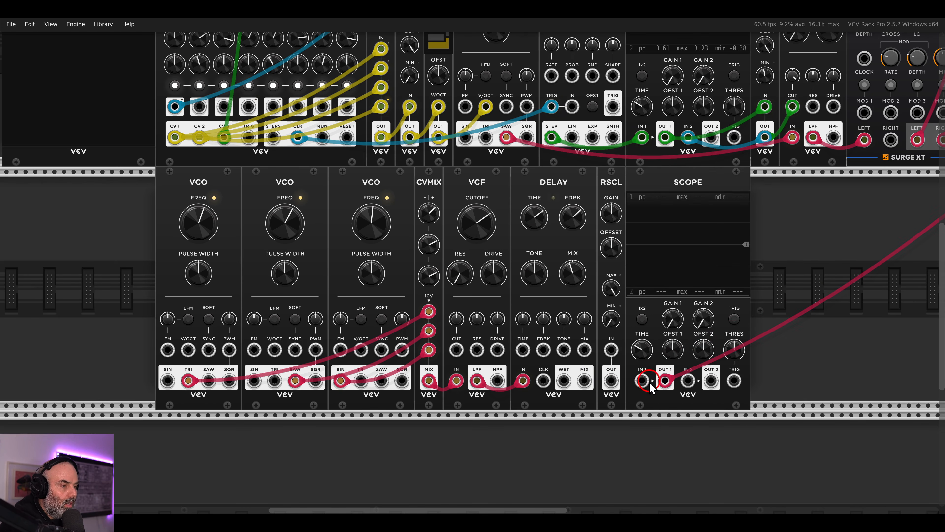
{"action": "mouse_move", "coordinate": [585, 380]}
{"action": "left_mouse_down"}
{"action": "mouse_move", "coordinate": [611, 350]}
{"action": "mouse_move", "coordinate": [640, 380]}
{"action": "left_mouse_up"}
Raise the lower-row RSCL's gain until the second voice is heard through the mixer.
{"action": "scroll", "coordinate": [705, 295], "scroll_direction": "up", "scroll_amount": 2}
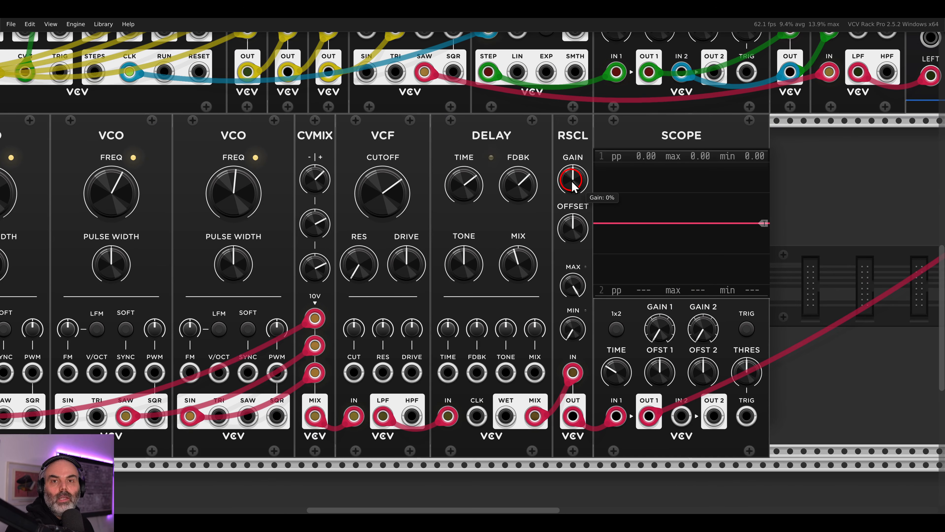
{"action": "left_click_drag", "start_coordinate": [576, 189], "coordinate": [560, 123]}
{"action": "scroll", "coordinate": [775, 163], "scroll_direction": "down", "scroll_amount": 3}
{"action": "left_click_drag", "start_coordinate": [774, 161], "coordinate": [708, 229]}
{"action": "mouse_move", "coordinate": [658, 116]}
{"action": "scroll", "coordinate": [590, 260], "scroll_direction": "up", "scroll_amount": 3}
{"action": "left_click_drag", "start_coordinate": [515, 195], "coordinate": [516, 243]}
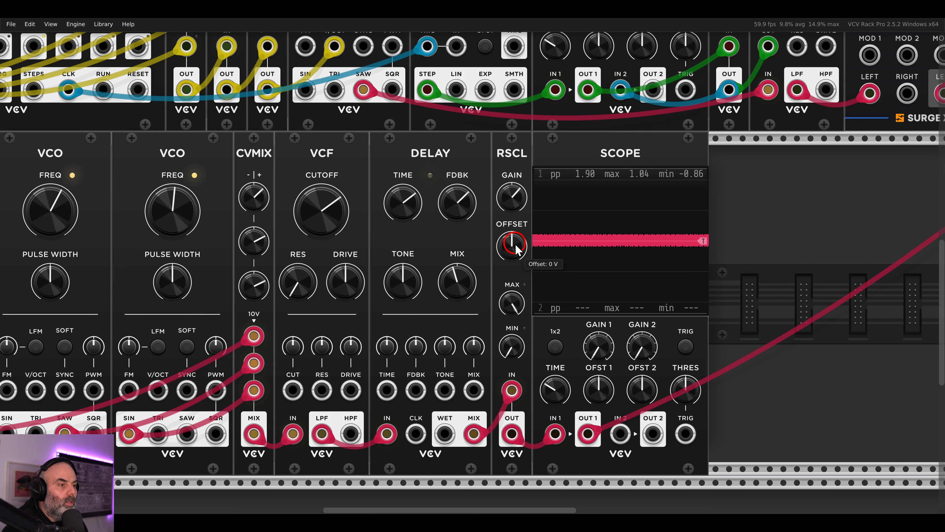
Try a negative offset on the lower-row RSCL, return it to 0 V, and turn the gain fully up.
{"action": "mouse_move", "coordinate": [510, 253]}
{"action": "left_mouse_down"}
{"action": "mouse_move", "coordinate": [507, 224]}
{"action": "mouse_move", "coordinate": [518, 270]}
{"action": "mouse_move", "coordinate": [516, 253]}
{"action": "left_mouse_up"}
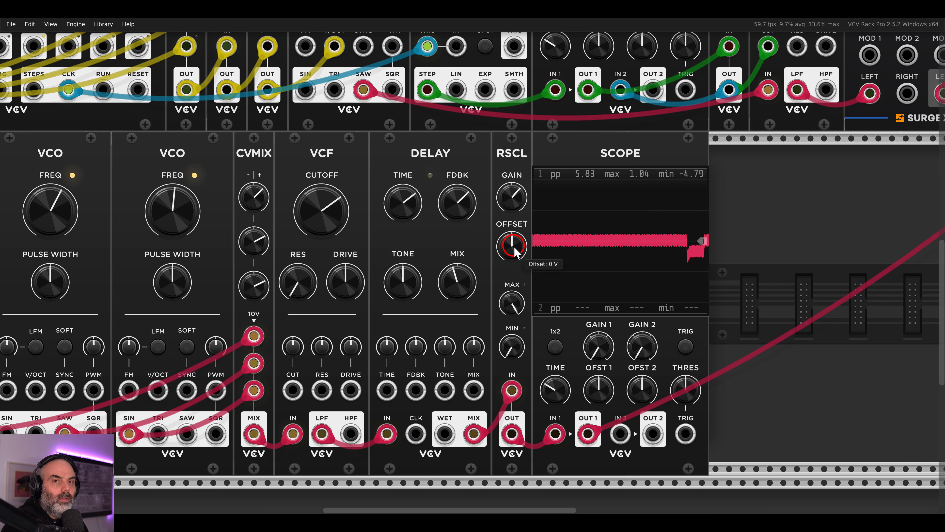
{"action": "left_click_drag", "start_coordinate": [511, 203], "coordinate": [507, 138]}
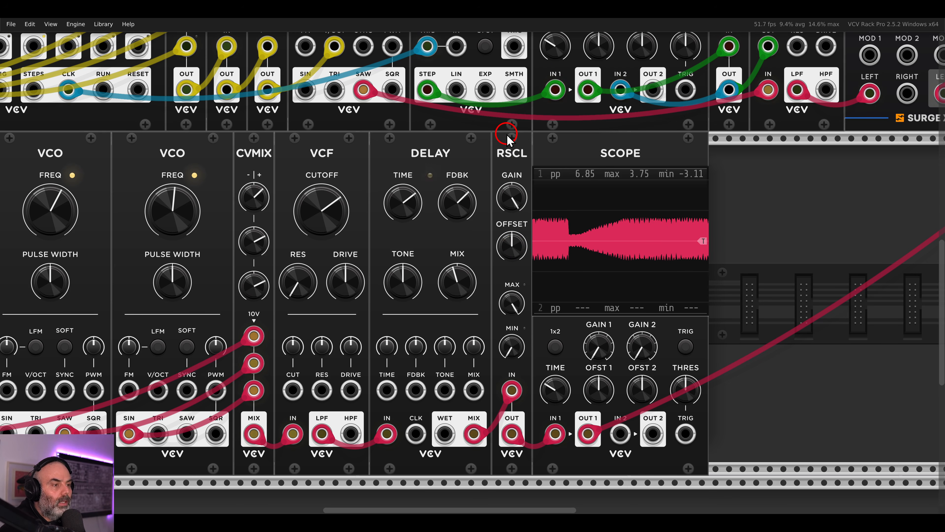
{"action": "mouse_move", "coordinate": [508, 245]}
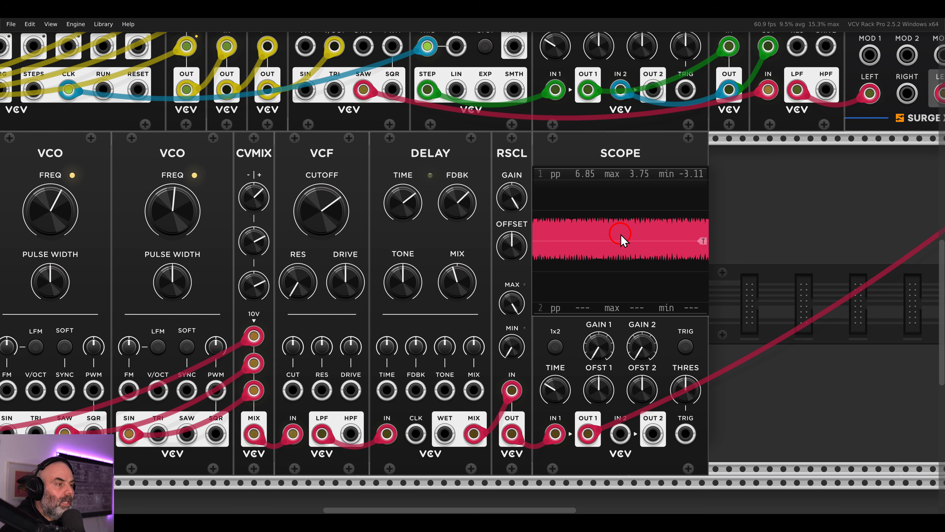
Lower RSCL's maximum to about 5.66 V and shorten the lower Scope's time to show individual waveforms.
{"action": "mouse_move", "coordinate": [515, 304]}
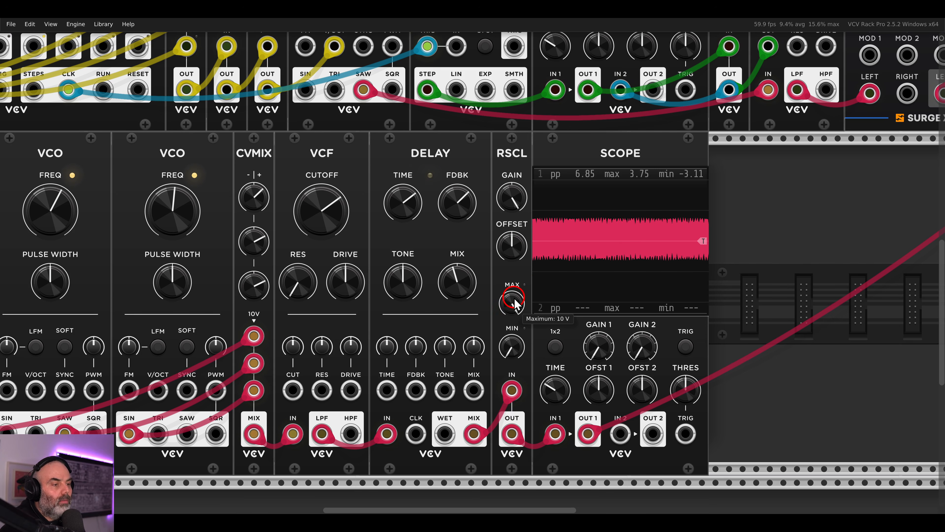
{"action": "left_click_drag", "start_coordinate": [514, 315], "coordinate": [515, 333]}
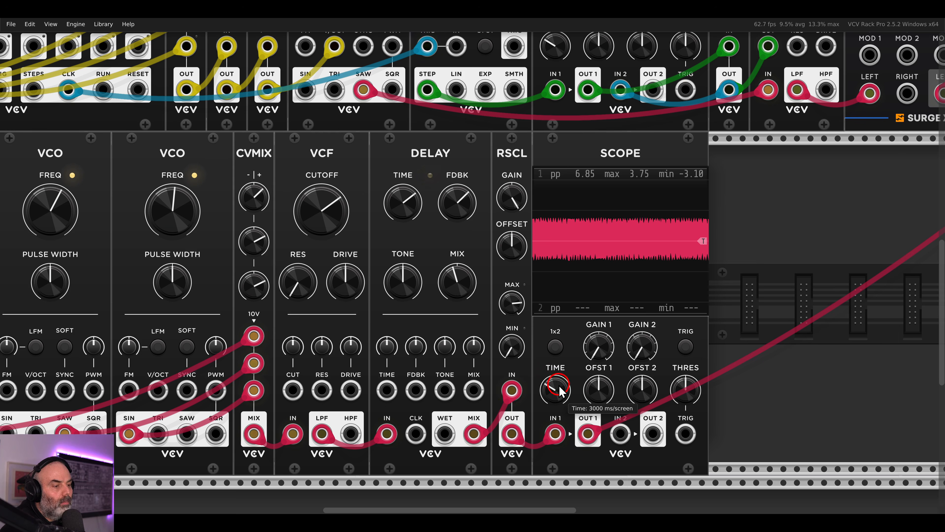
{"action": "left_click_drag", "start_coordinate": [558, 377], "coordinate": [559, 306]}
{"action": "left_click", "coordinate": [685, 347]}
{"action": "left_click_drag", "start_coordinate": [556, 389], "coordinate": [560, 387]}
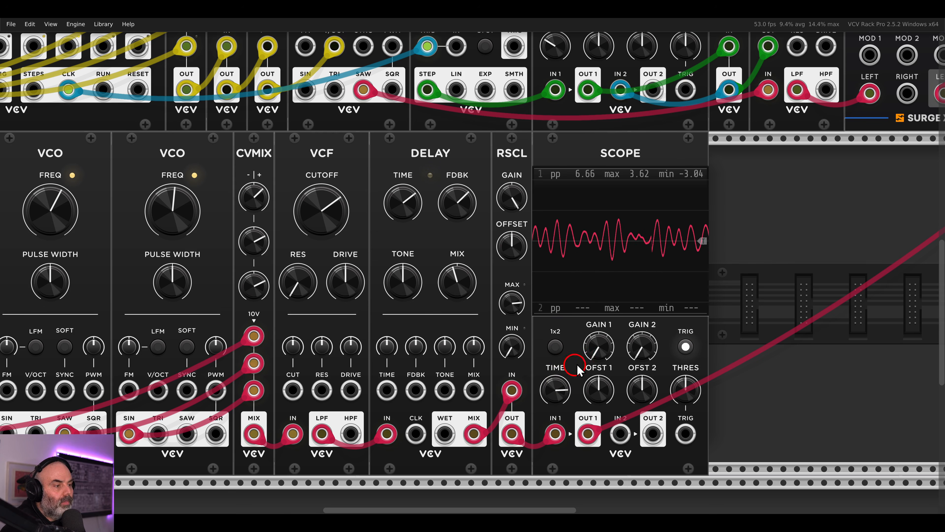
{"action": "left_click", "coordinate": [686, 347]}
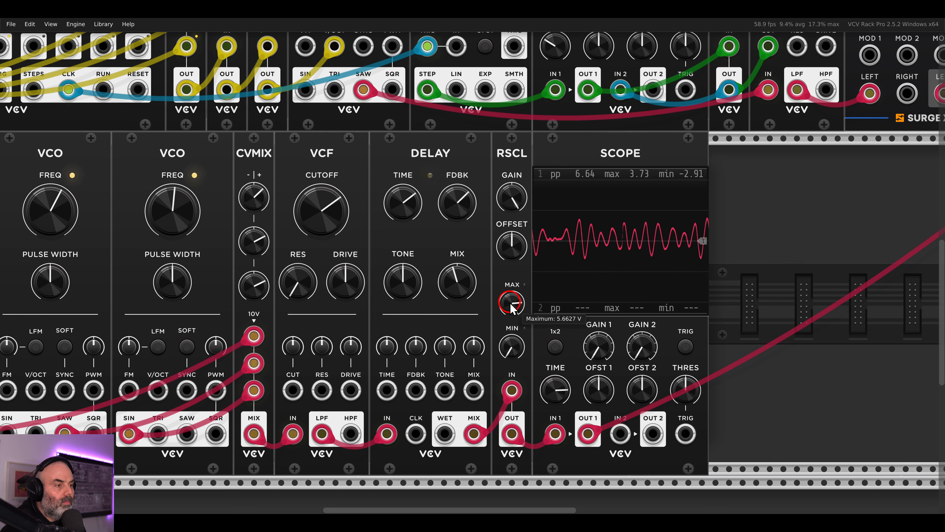
Clip the signal with RSCL's maximum at about 2.2 V and minimum at about -1.8 V, and raise the lower VCF's cutoff.
{"action": "left_click_drag", "start_coordinate": [511, 302], "coordinate": [507, 281]}
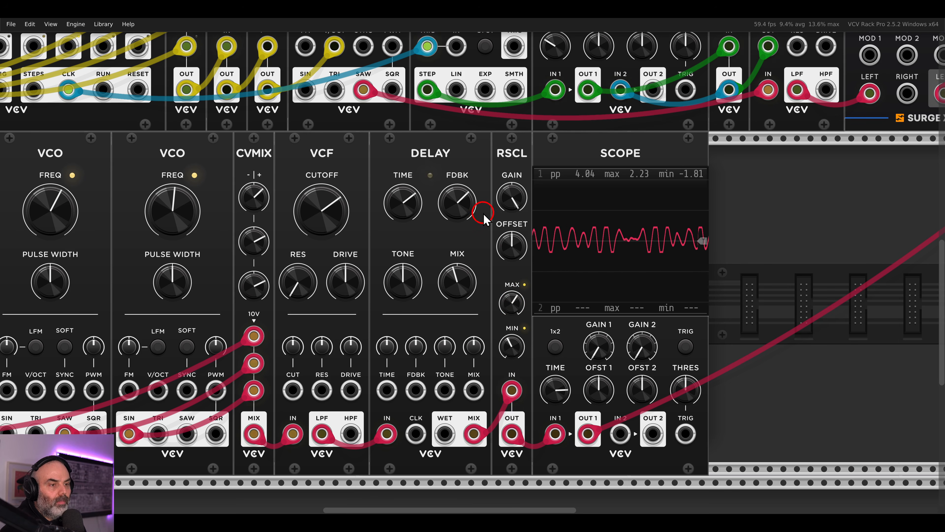
{"action": "left_click_drag", "start_coordinate": [344, 220], "coordinate": [334, 182]}
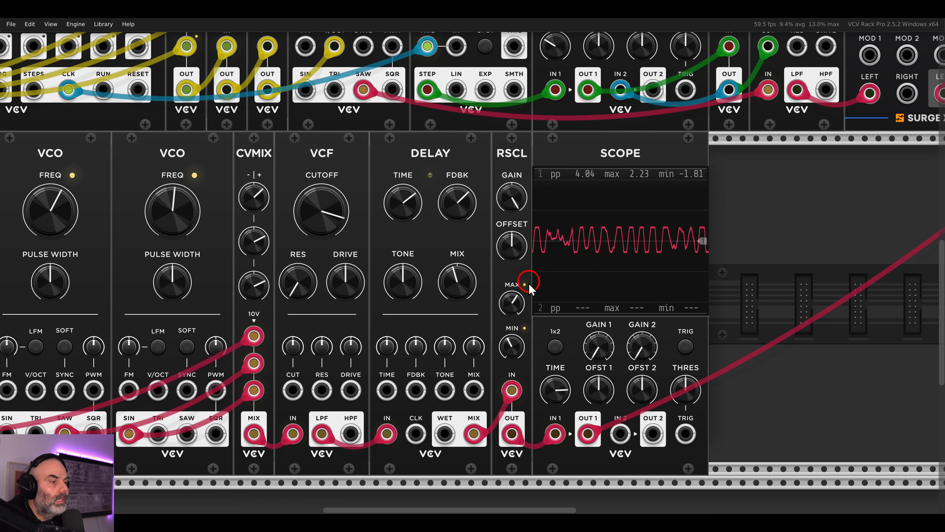
Reset the lower-row RSCL's maximum and minimum limits to their defaults.
{"action": "double_click", "coordinate": [517, 306]}
{"action": "double_click", "coordinate": [513, 347]}
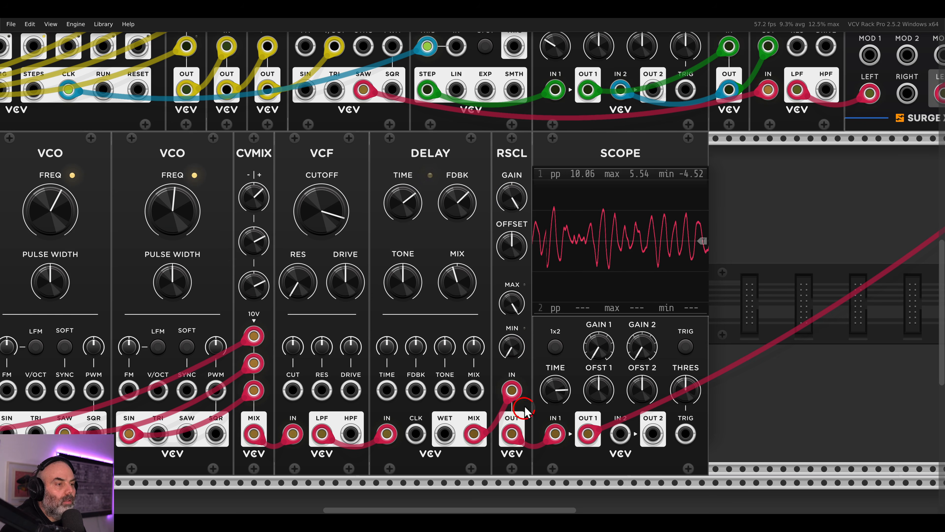
Set the lower-row RSCL's gain to 0% and change its gain multiplier to 10x.
{"action": "left_click_drag", "start_coordinate": [516, 199], "coordinate": [519, 223]}
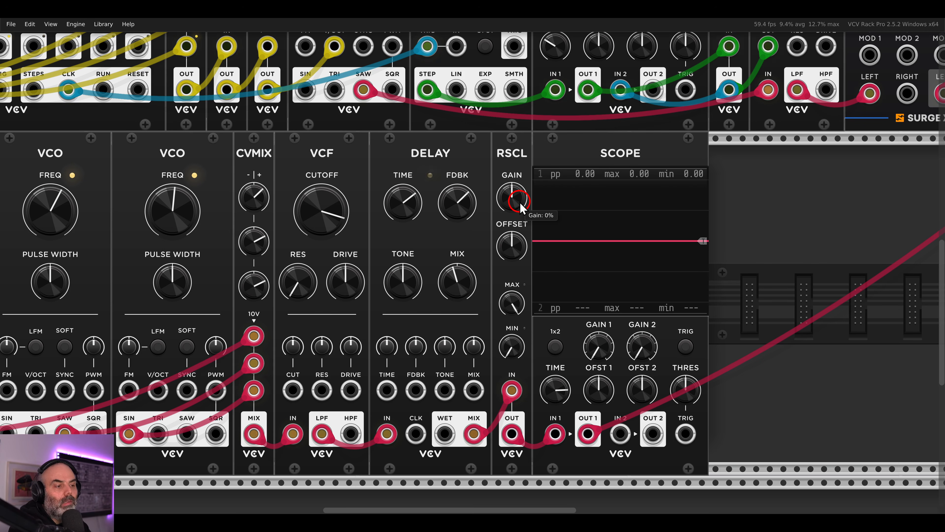
{"action": "right_click", "coordinate": [518, 170]}
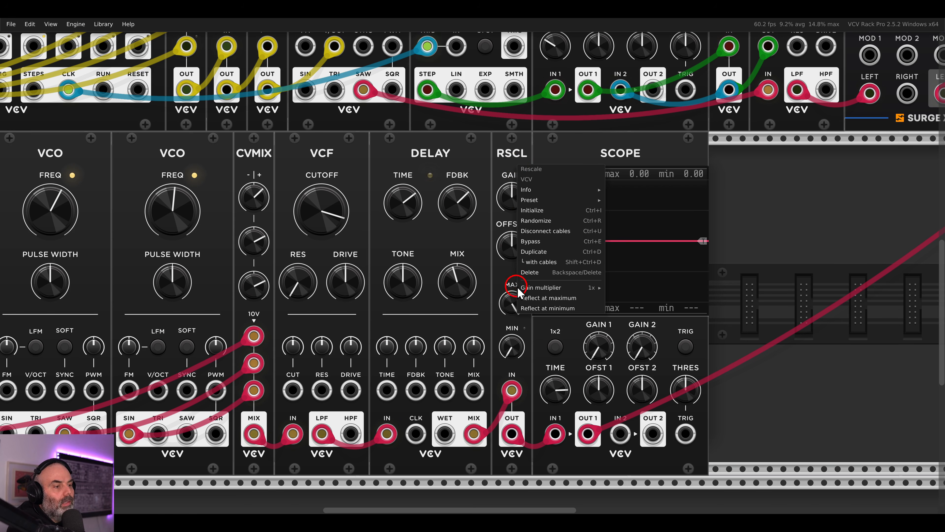
{"action": "mouse_move", "coordinate": [528, 291]}
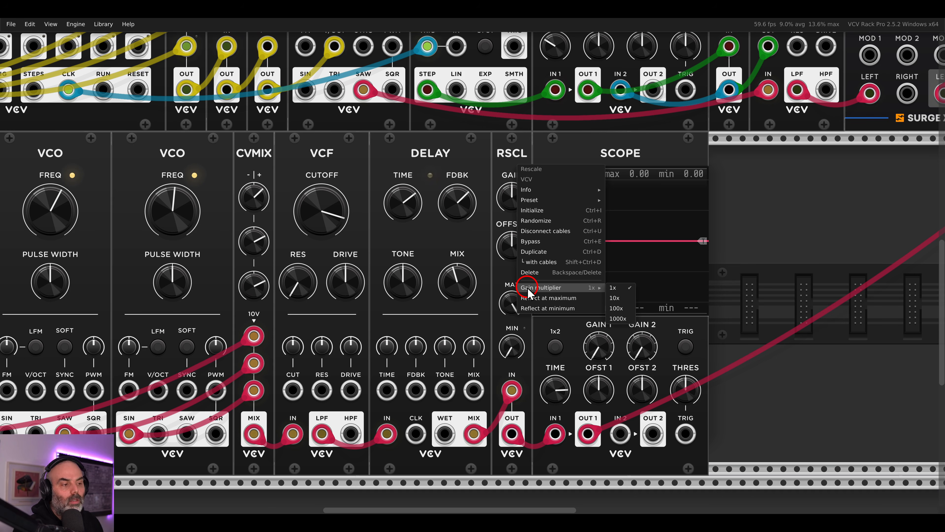
{"action": "left_click", "coordinate": [625, 297]}
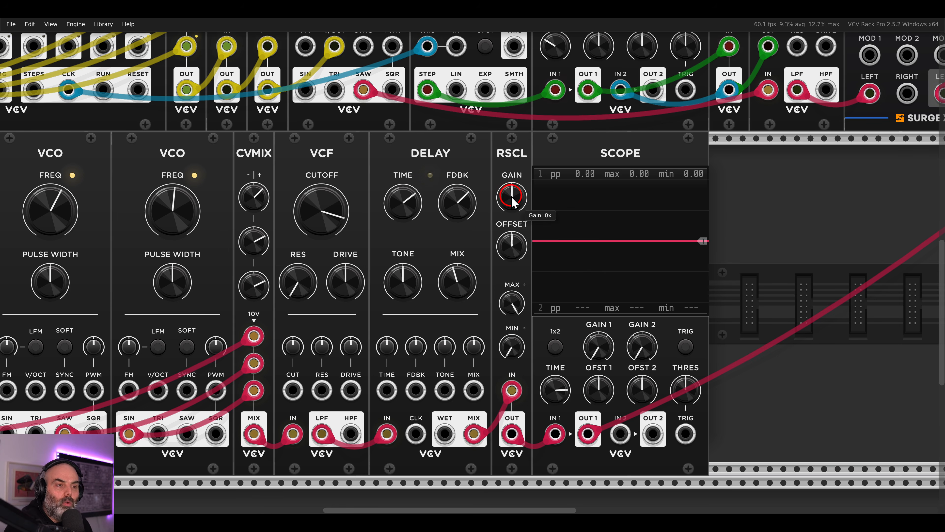
Limit the lower RSCL to a maximum of about 5 V and a minimum of about -5 V, and raise its gain into clipping.
{"action": "mouse_move", "coordinate": [513, 202]}
{"action": "left_mouse_down"}
{"action": "mouse_move", "coordinate": [507, 196]}
{"action": "mouse_move", "coordinate": [512, 203]}
{"action": "left_mouse_up"}
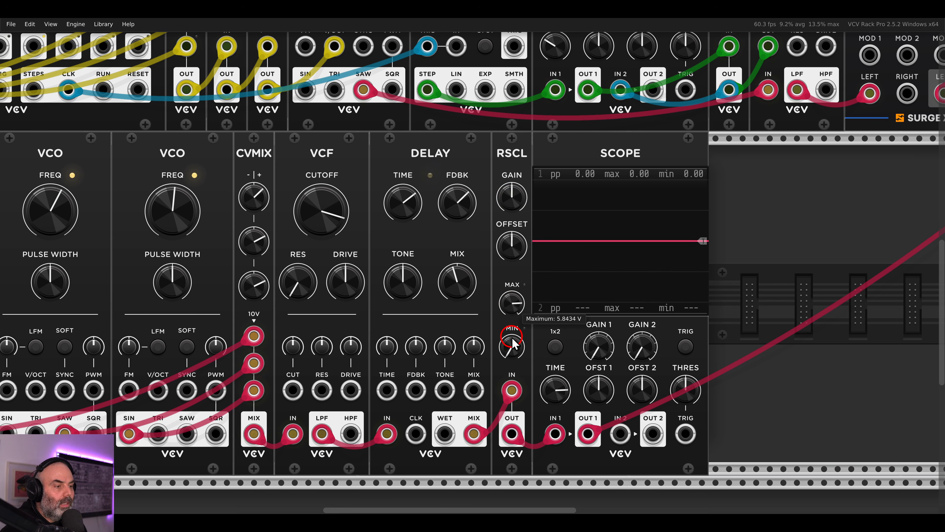
{"action": "left_click_drag", "start_coordinate": [513, 342], "coordinate": [513, 335]}
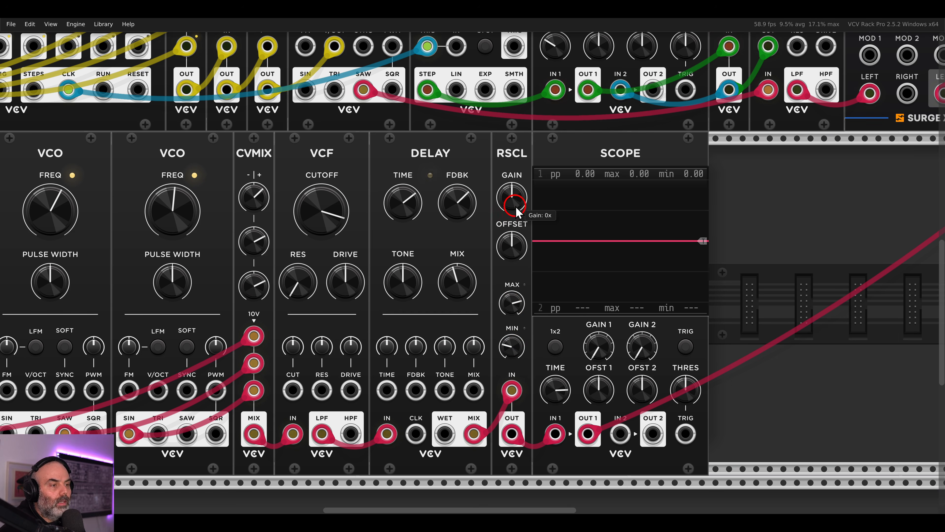
{"action": "left_click_drag", "start_coordinate": [516, 210], "coordinate": [490, 188]}
Sweep the lower VCF's cutoff and try an RSCL gain of about 3.55x to vary the clipping, finishing with a lower cutoff.
{"action": "scroll", "coordinate": [479, 186], "scroll_direction": "left", "scroll_amount": 5}
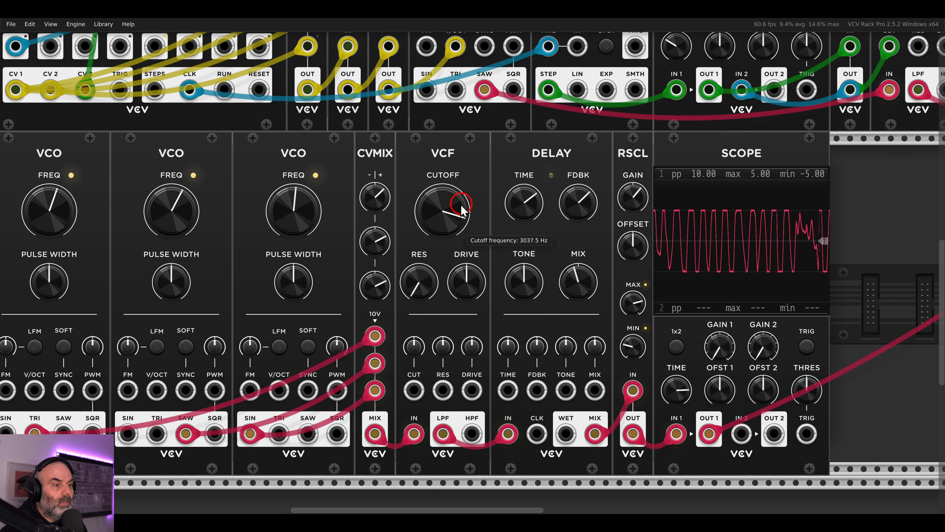
{"action": "left_click_drag", "start_coordinate": [436, 204], "coordinate": [458, 199]}
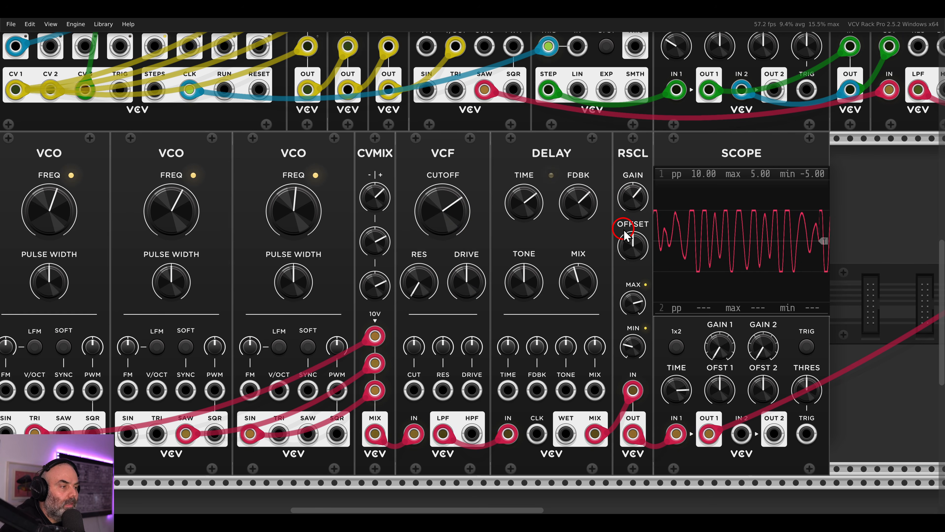
{"action": "mouse_move", "coordinate": [634, 211]}
{"action": "left_mouse_down"}
{"action": "mouse_move", "coordinate": [629, 184]}
{"action": "mouse_move", "coordinate": [629, 223]}
{"action": "mouse_move", "coordinate": [629, 196]}
{"action": "mouse_move", "coordinate": [632, 212]}
{"action": "left_mouse_up"}
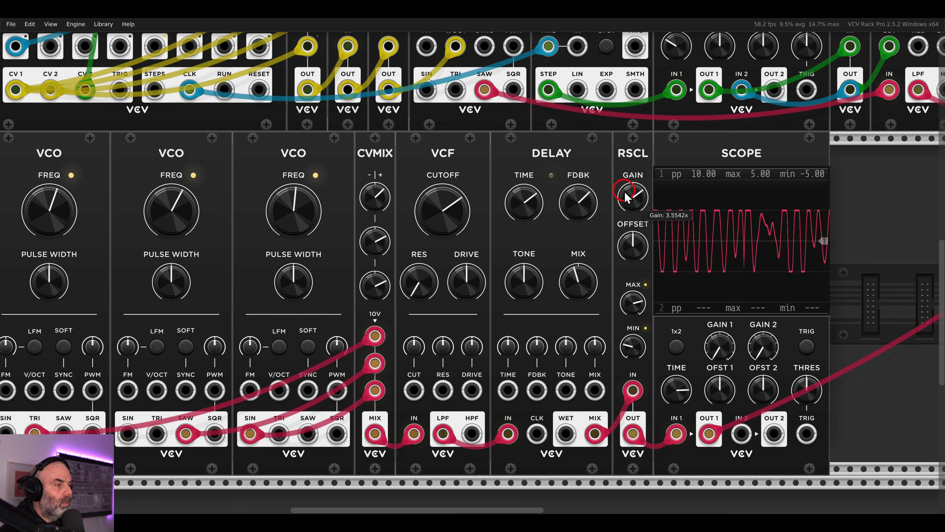
{"action": "scroll", "coordinate": [605, 219], "scroll_direction": "down", "scroll_amount": 2}
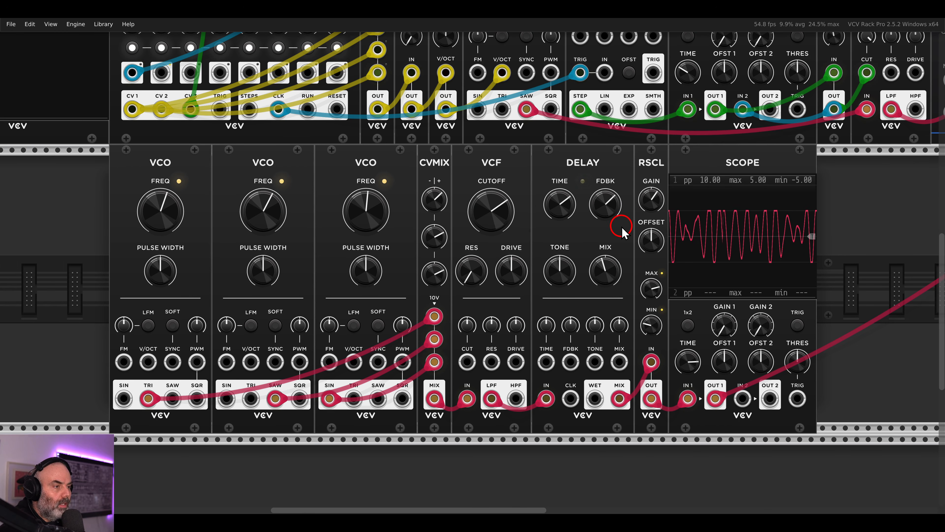
{"action": "left_click_drag", "start_coordinate": [489, 206], "coordinate": [510, 233]}
Add a Plateau reverb after the lower Scope, feeding its left input from the Scope and sending both outputs to the stereo mixer's second channel.
{"action": "left_click_drag", "start_coordinate": [684, 249], "coordinate": [478, 246]}
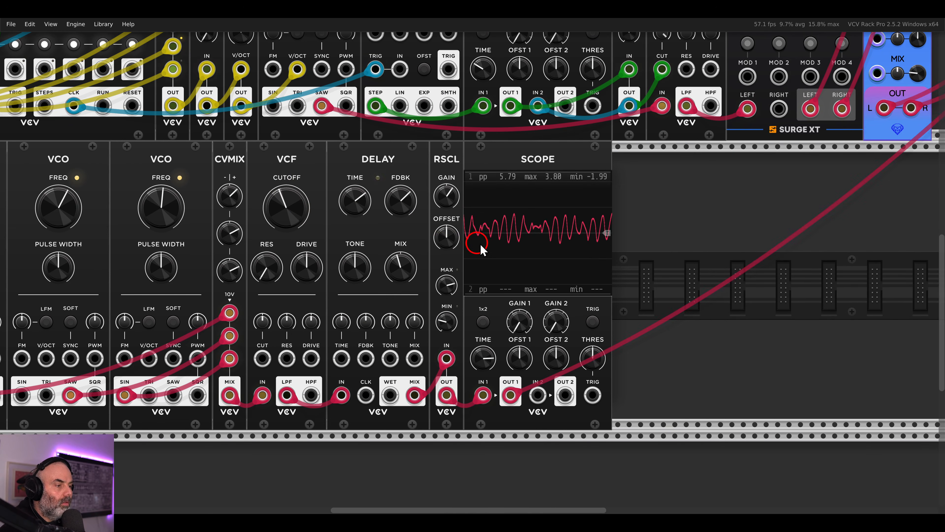
{"action": "right_click", "coordinate": [685, 229]}
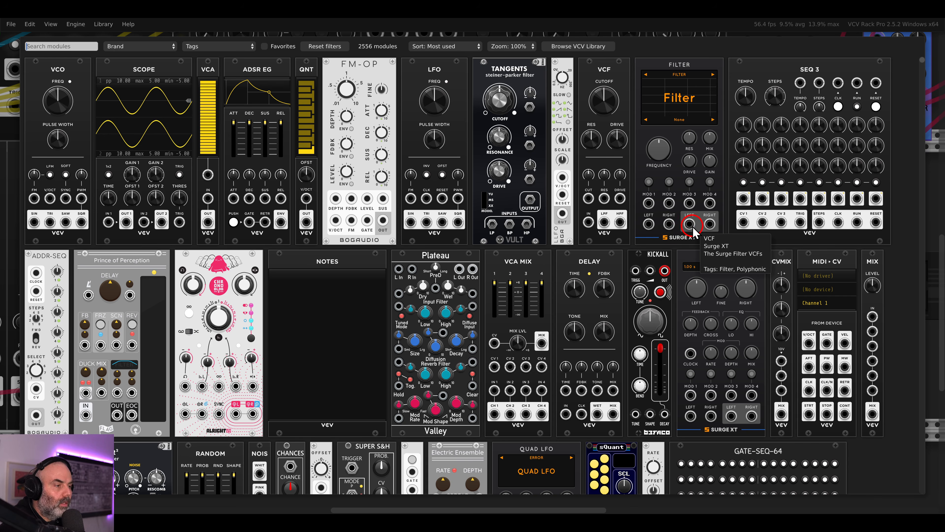
{"action": "left_click", "coordinate": [452, 272]}
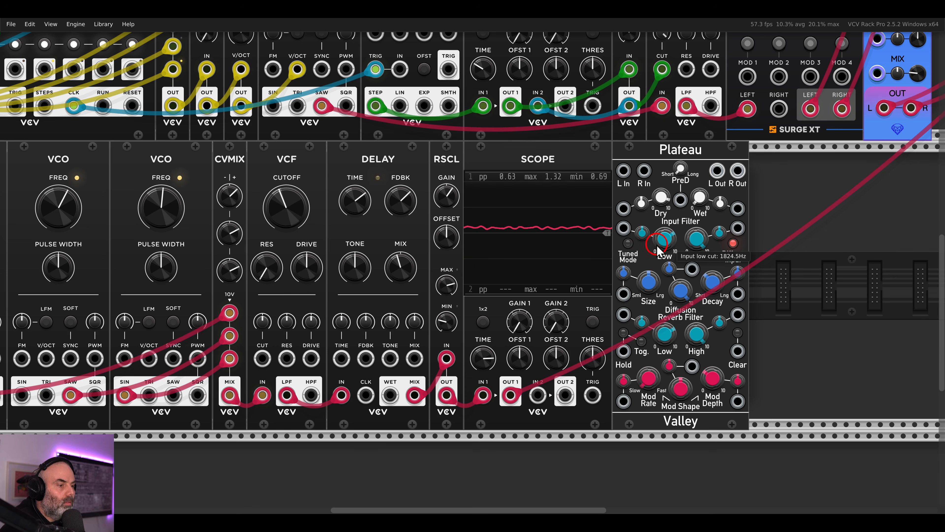
{"action": "left_click_drag", "start_coordinate": [763, 202], "coordinate": [497, 284]}
{"action": "left_click_drag", "start_coordinate": [763, 114], "coordinate": [356, 248]}
{"action": "left_click_drag", "start_coordinate": [779, 140], "coordinate": [786, 116]}
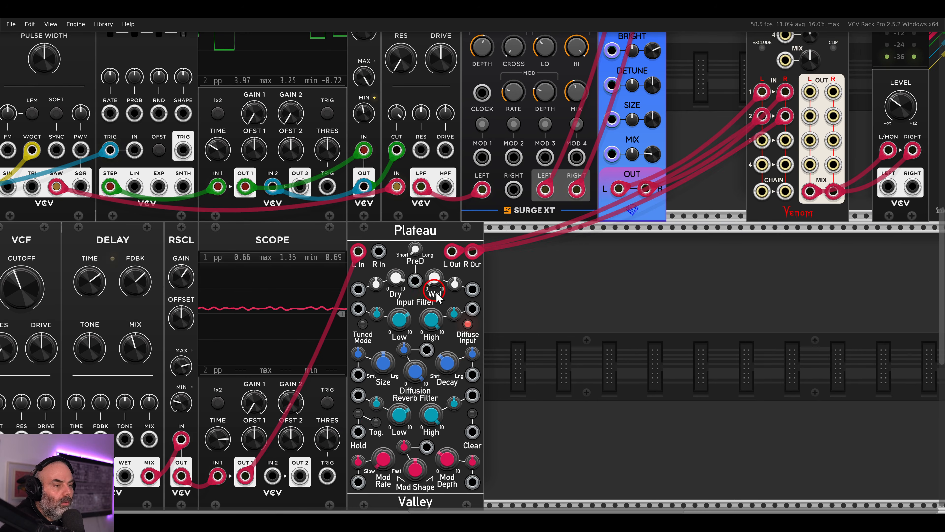
Compare the voice with Plateau's wet level at 0% and raised, with the lower VCF's cutoff opened.
{"action": "left_click_drag", "start_coordinate": [435, 292], "coordinate": [617, 228]}
{"action": "left_click_drag", "start_coordinate": [194, 219], "coordinate": [193, 184]}
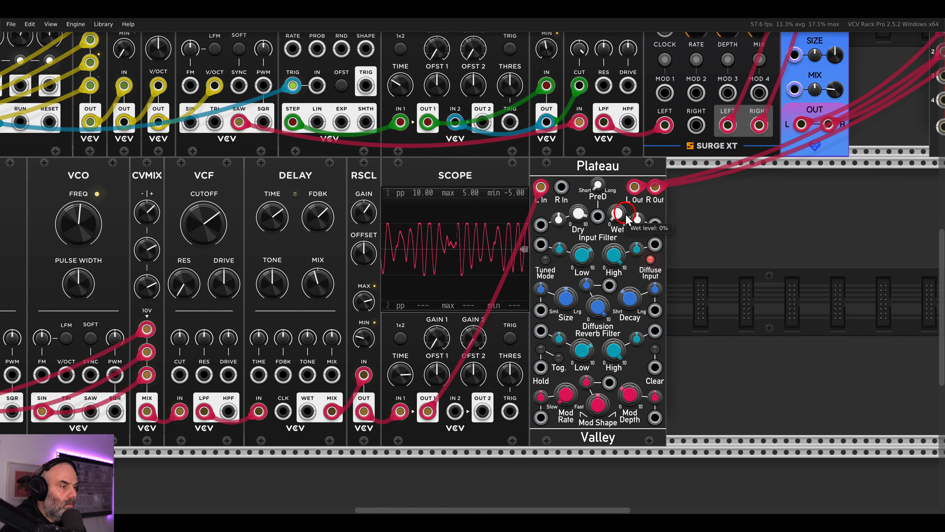
{"action": "left_click_drag", "start_coordinate": [621, 216], "coordinate": [620, 195]}
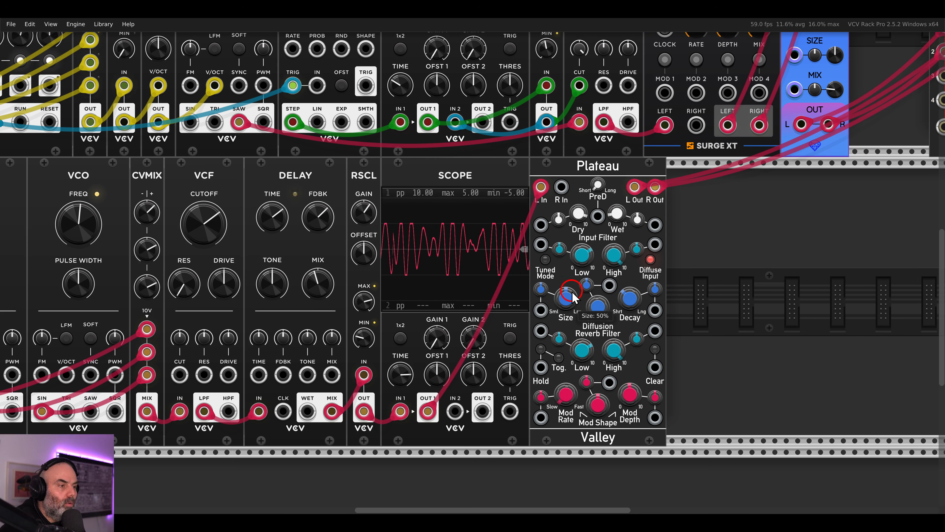
Turn the lower VCF's cutoff down, raise the lower Delay's feedback, and briefly sweep the cutoff.
{"action": "left_click_drag", "start_coordinate": [239, 220], "coordinate": [211, 183]}
{"action": "left_click_drag", "start_coordinate": [226, 304], "coordinate": [231, 318]}
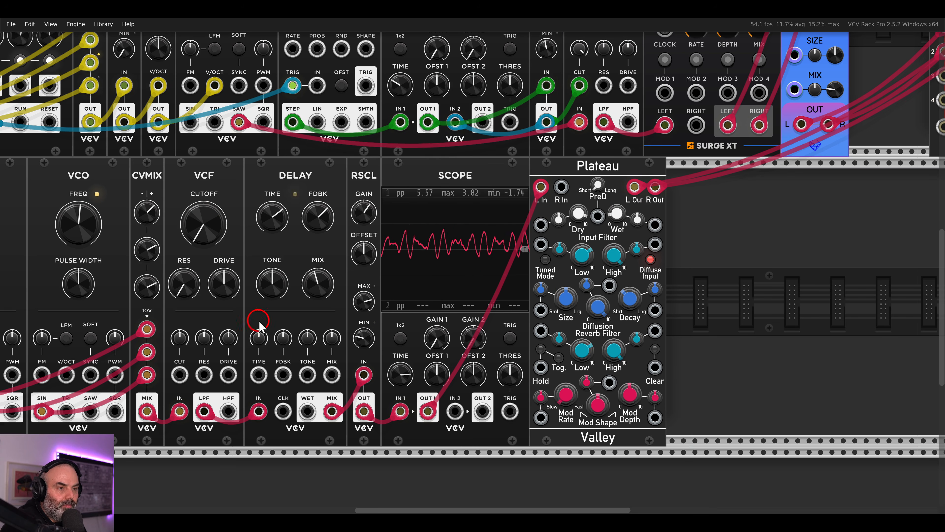
{"action": "left_click", "coordinate": [312, 220]}
{"action": "left_click_drag", "start_coordinate": [312, 220], "coordinate": [307, 214]}
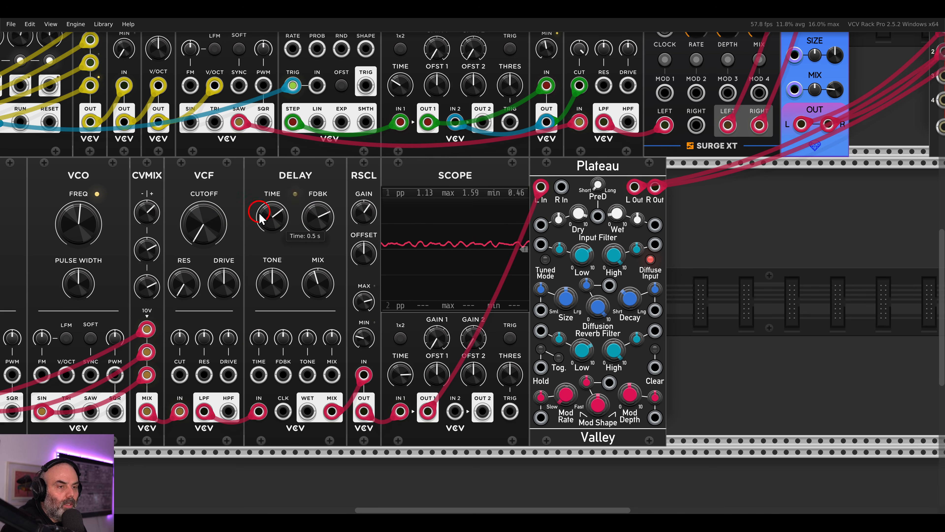
{"action": "left_click_drag", "start_coordinate": [207, 220], "coordinate": [229, 215]}
Adjust the first channel's level on the stereo mixer and reset it to its default.
{"action": "left_click_drag", "start_coordinate": [736, 171], "coordinate": [554, 378]}
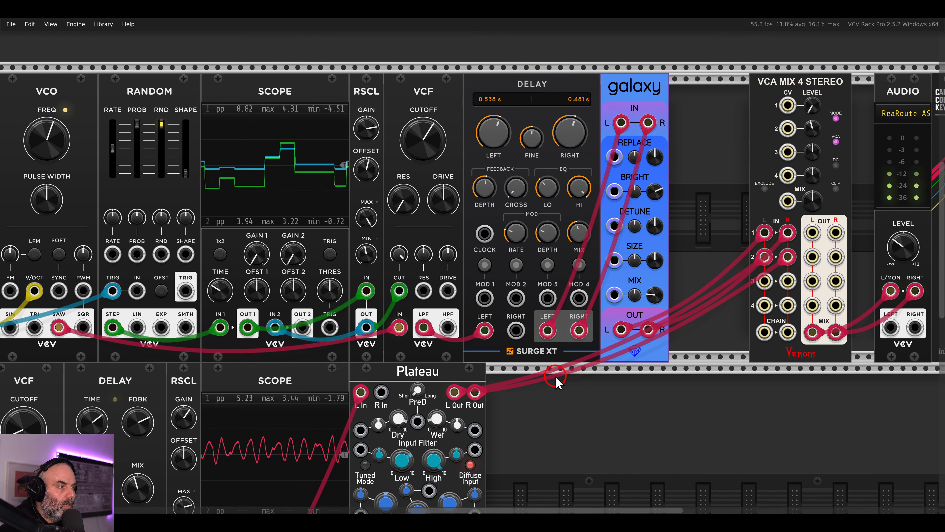
{"action": "mouse_move", "coordinate": [812, 109]}
{"action": "left_mouse_down"}
{"action": "mouse_move", "coordinate": [798, 47]}
{"action": "mouse_move", "coordinate": [814, 110]}
{"action": "left_mouse_up"}
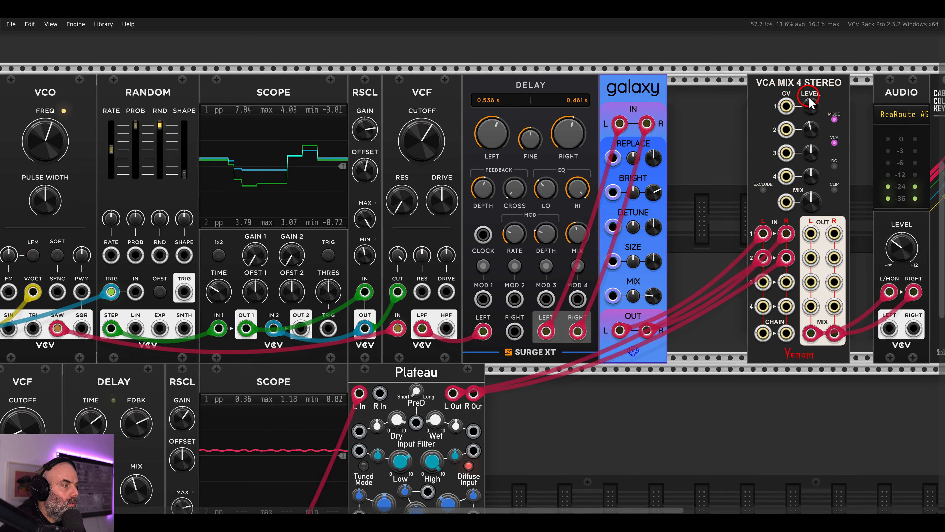
{"action": "double_click", "coordinate": [809, 108]}
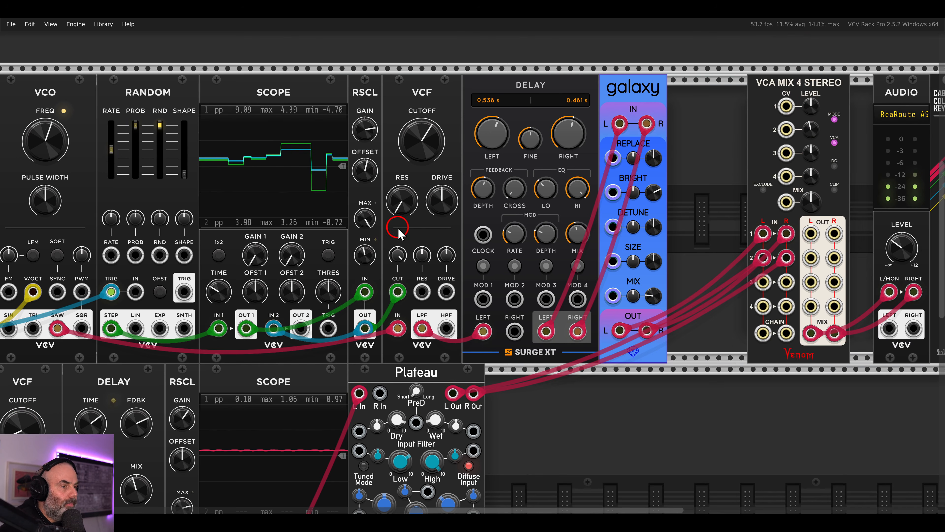
Sweep the lower VCF's cutoff up from about 19 Hz and bring it back down to its minimum.
{"action": "left_click_drag", "start_coordinate": [241, 357], "coordinate": [559, 189]}
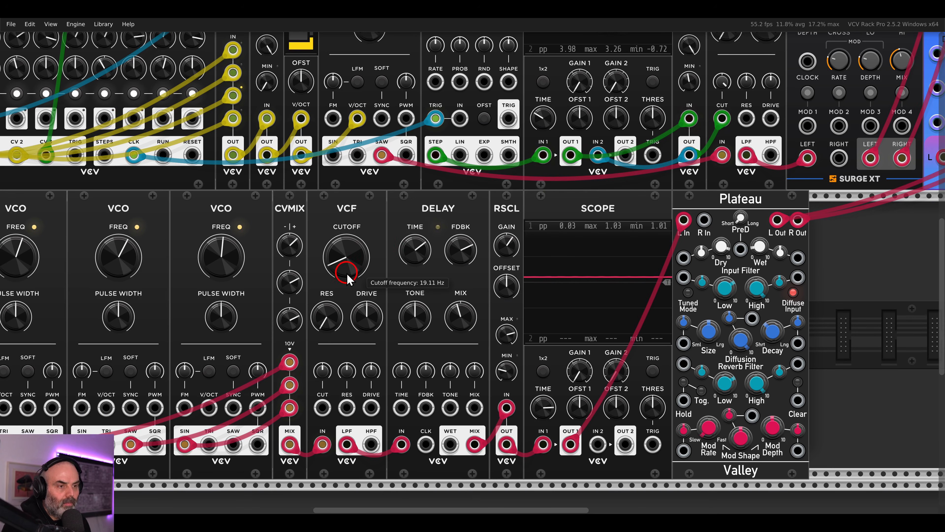
{"action": "mouse_move", "coordinate": [347, 272]}
{"action": "left_mouse_down"}
{"action": "mouse_move", "coordinate": [320, 190]}
{"action": "mouse_move", "coordinate": [342, 211]}
{"action": "mouse_move", "coordinate": [353, 284]}
{"action": "mouse_move", "coordinate": [333, 180]}
{"action": "mouse_move", "coordinate": [348, 204]}
{"action": "mouse_move", "coordinate": [369, 321]}
{"action": "mouse_move", "coordinate": [362, 268]}
{"action": "mouse_move", "coordinate": [369, 276]}
{"action": "left_mouse_up"}
{"action": "scroll", "coordinate": [369, 275], "scroll_direction": "down", "scroll_amount": 2}
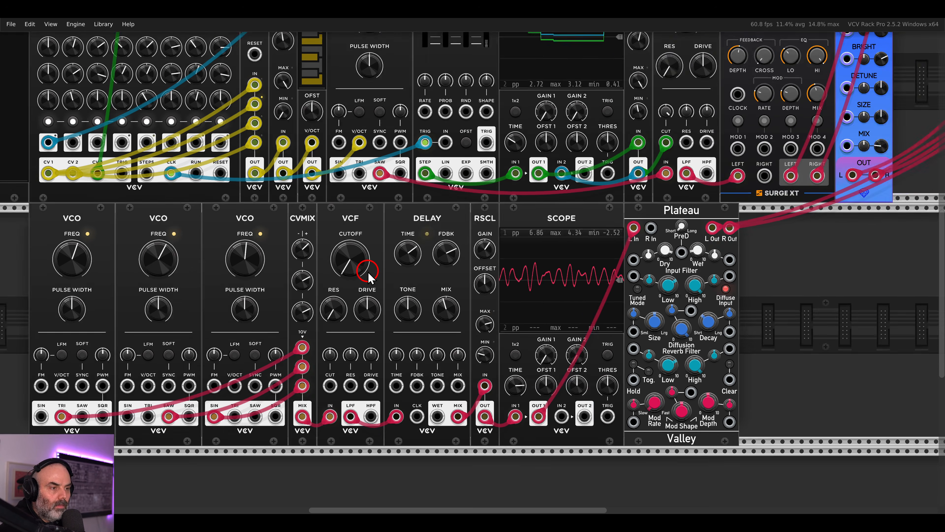
{"action": "scroll", "coordinate": [369, 276], "scroll_direction": "down", "scroll_amount": 2}
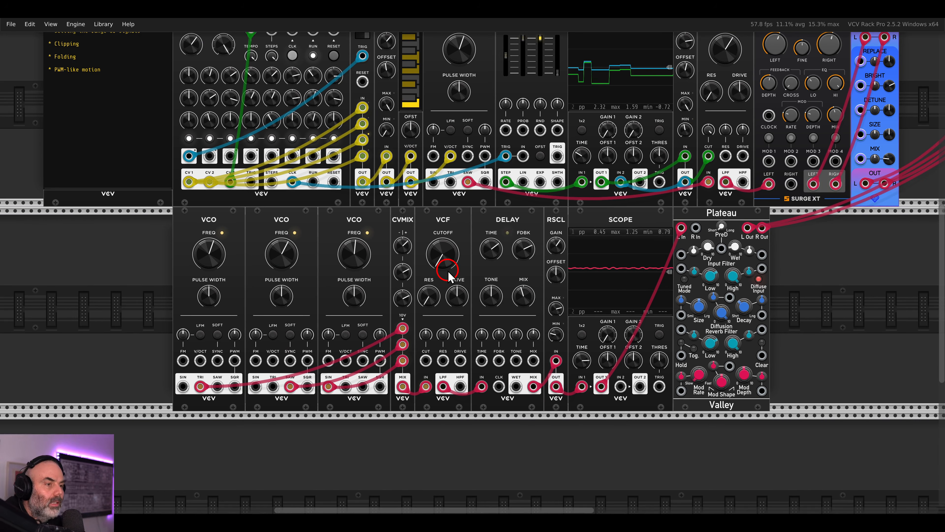
Shift the modules from the lower VCF through Plateau along the row and insert an ADSR EG after CVMIX.
{"action": "left_click_drag", "start_coordinate": [808, 258], "coordinate": [790, 222]}
{"action": "right_click", "coordinate": [479, 245]}
{"action": "left_click", "coordinate": [261, 105]}
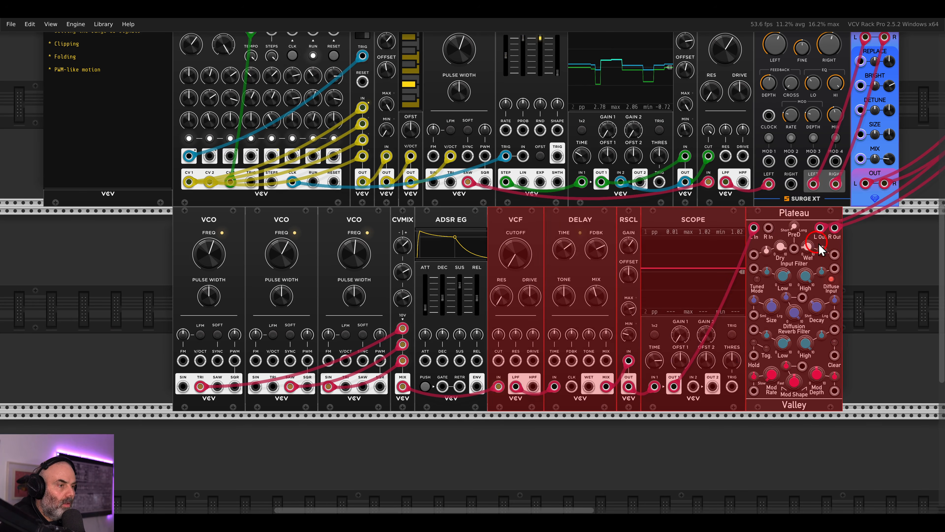
{"action": "left_click", "coordinate": [854, 244]}
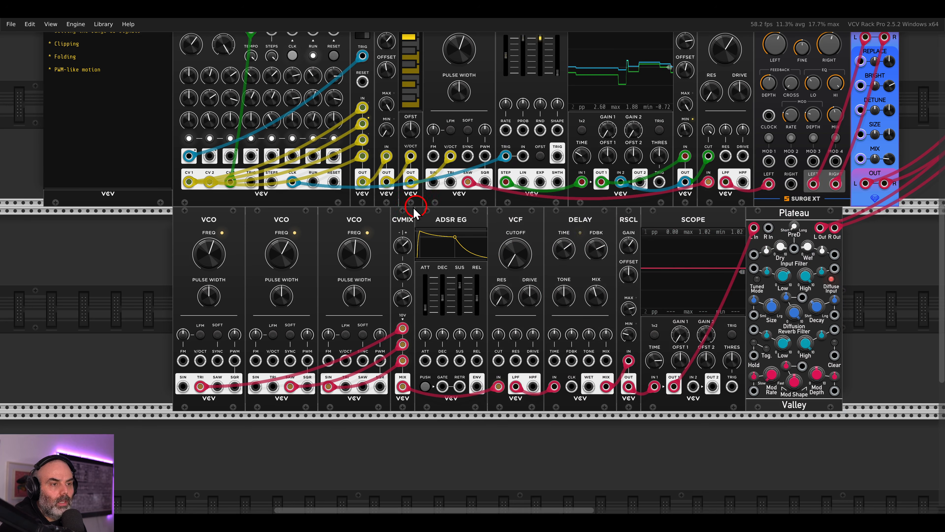
Patch the sequencer's fifth step trigger to the ADSR EG's gate, and its envelope to the lower VCF's cutoff CV.
{"action": "left_click_drag", "start_coordinate": [270, 157], "coordinate": [495, 365]}
{"action": "scroll", "coordinate": [496, 359], "scroll_direction": "up", "scroll_amount": 2}
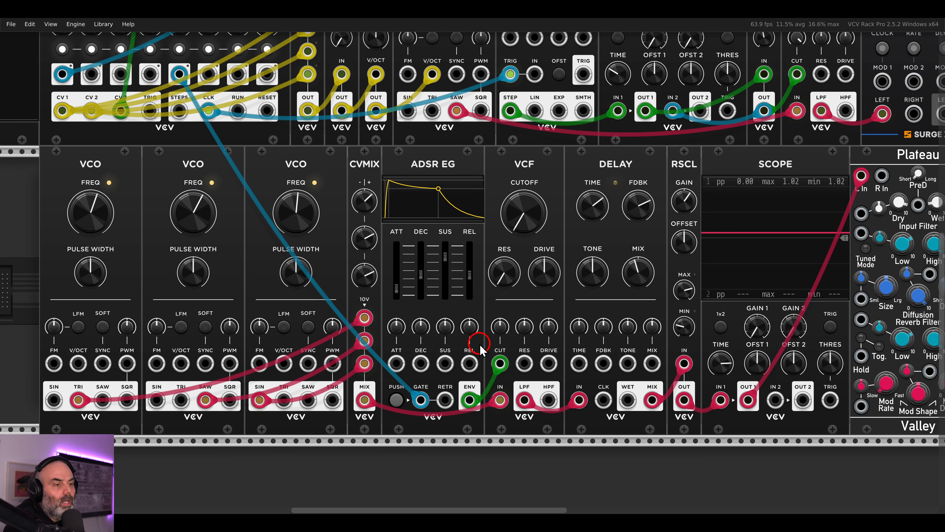
Lengthen the envelope's attack, set the lower VCF's cutoff CV amount to about 72%, and raise its base cutoff.
{"action": "left_click_drag", "start_coordinate": [394, 294], "coordinate": [399, 229]}
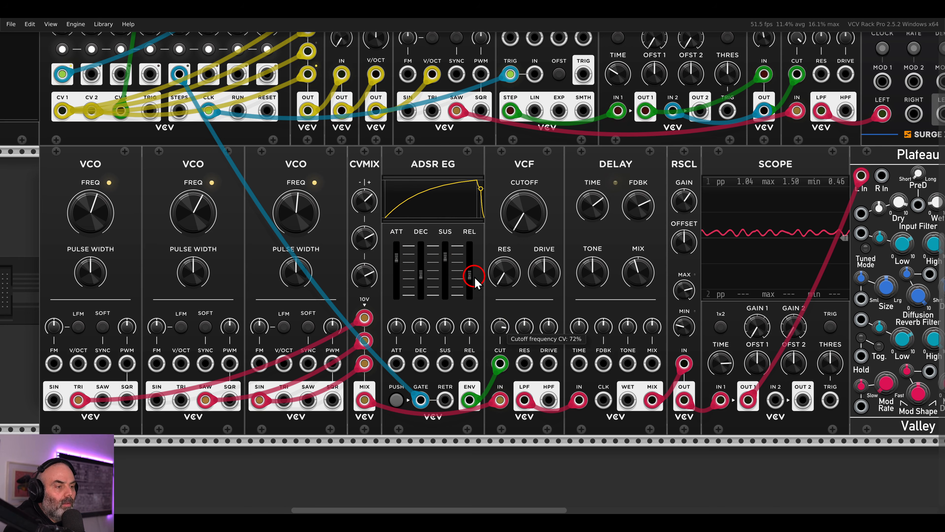
{"action": "left_click_drag", "start_coordinate": [497, 332], "coordinate": [496, 329]}
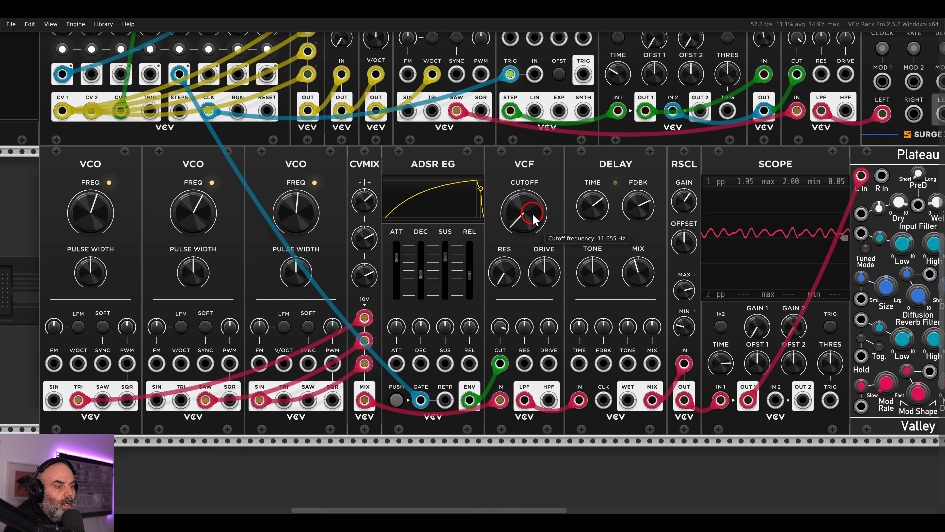
{"action": "left_click_drag", "start_coordinate": [530, 185], "coordinate": [530, 180]}
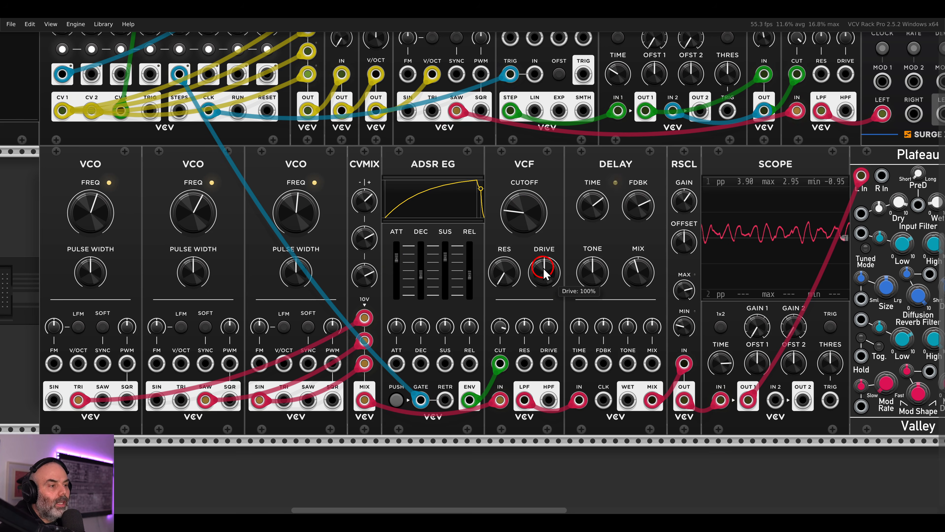
Set the lower VCF's drive to 0%, patch the envelope to its drive CV, and raise the drive CV amount.
{"action": "left_click_drag", "start_coordinate": [544, 268], "coordinate": [554, 339]}
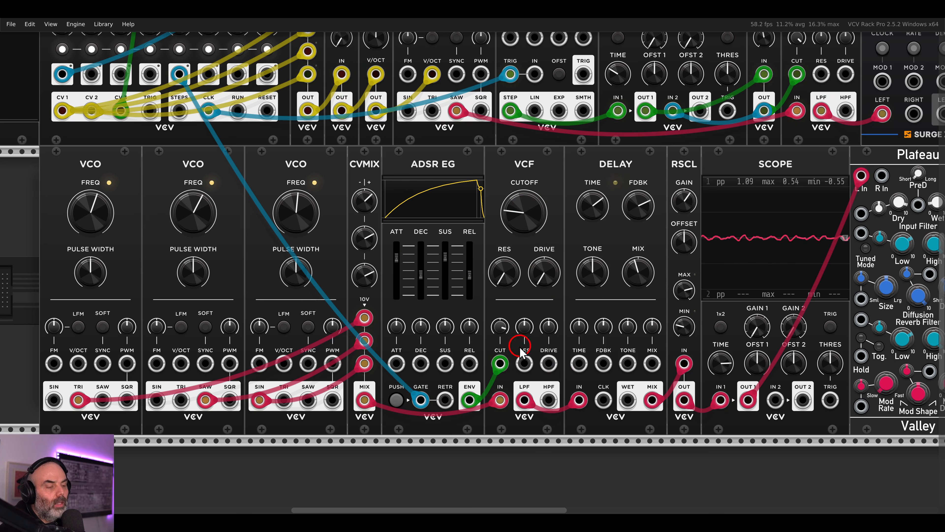
{"action": "left_click_drag", "start_coordinate": [469, 400], "coordinate": [547, 350]}
{"action": "left_click", "coordinate": [548, 333]}
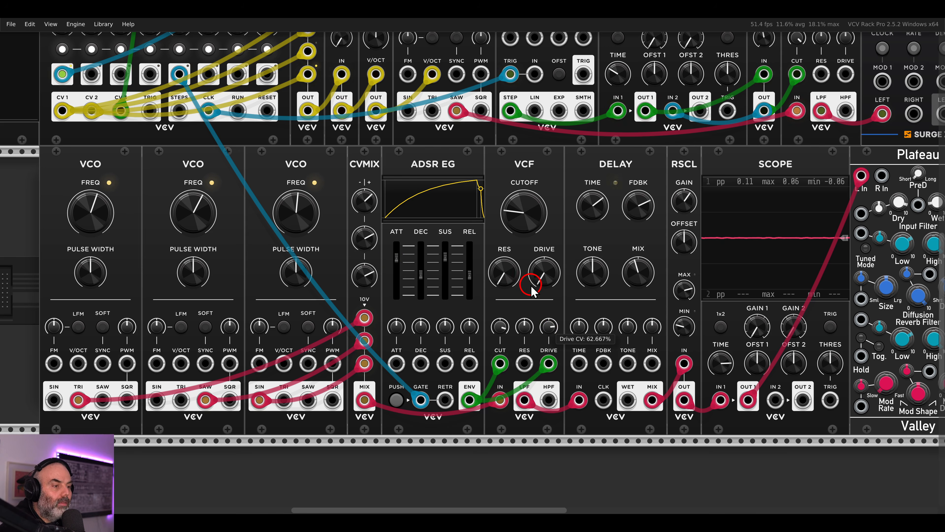
{"action": "left_click_drag", "start_coordinate": [529, 281], "coordinate": [521, 248]}
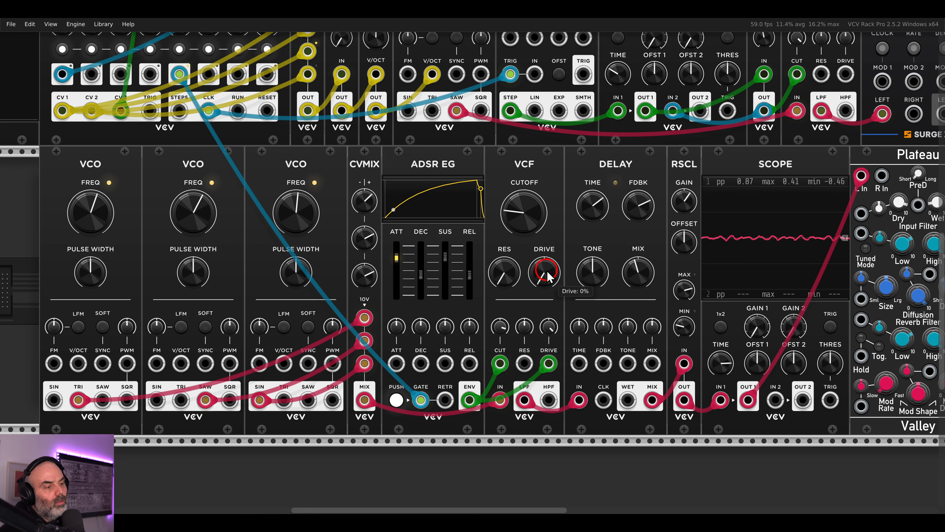
Set the ADSR EG's attack to about 501 ms and its decay to about 70 ms.
{"action": "left_click_drag", "start_coordinate": [396, 256], "coordinate": [399, 272]}
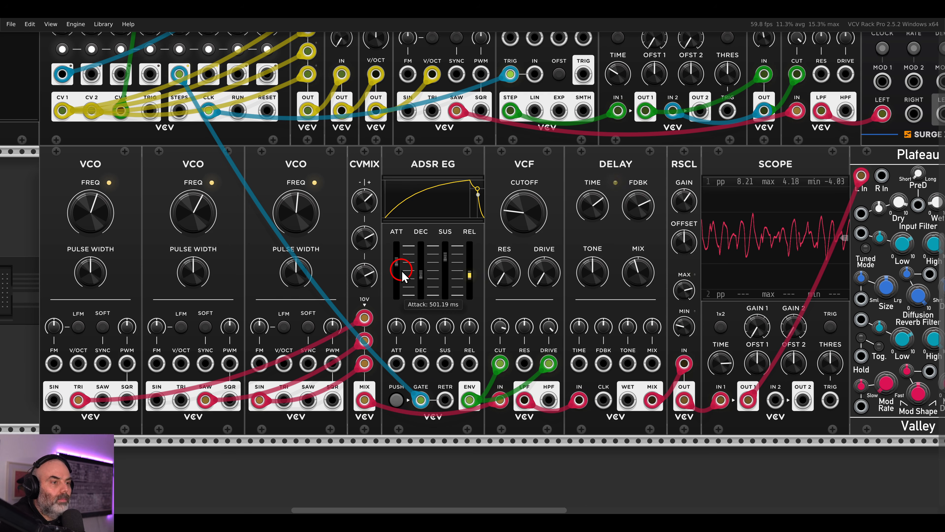
{"action": "left_click_drag", "start_coordinate": [421, 272], "coordinate": [421, 269]}
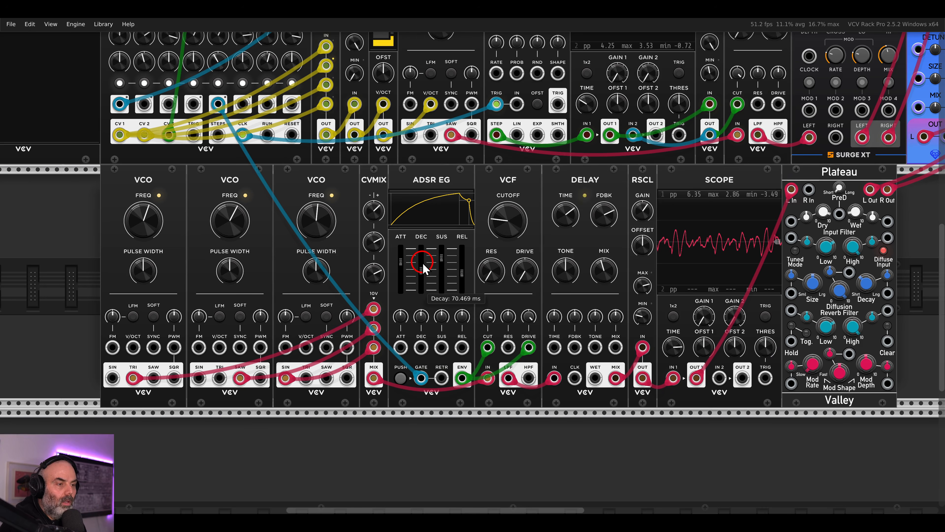
Shift the lower row's modules from ADSR EG through Plateau to the right, leaving a gap after CVMIX.
{"action": "scroll", "coordinate": [423, 274], "scroll_direction": "down", "scroll_amount": 2}
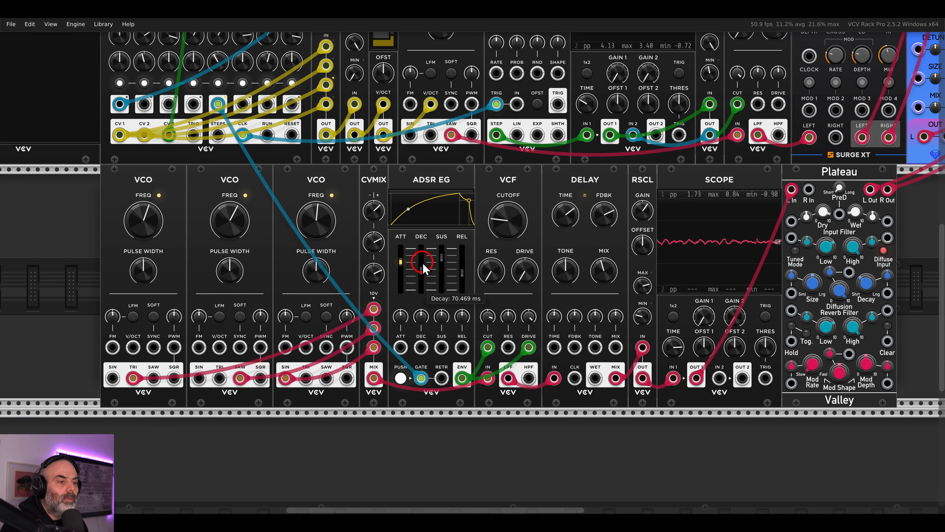
{"action": "left_click_drag", "start_coordinate": [760, 256], "coordinate": [740, 262]}
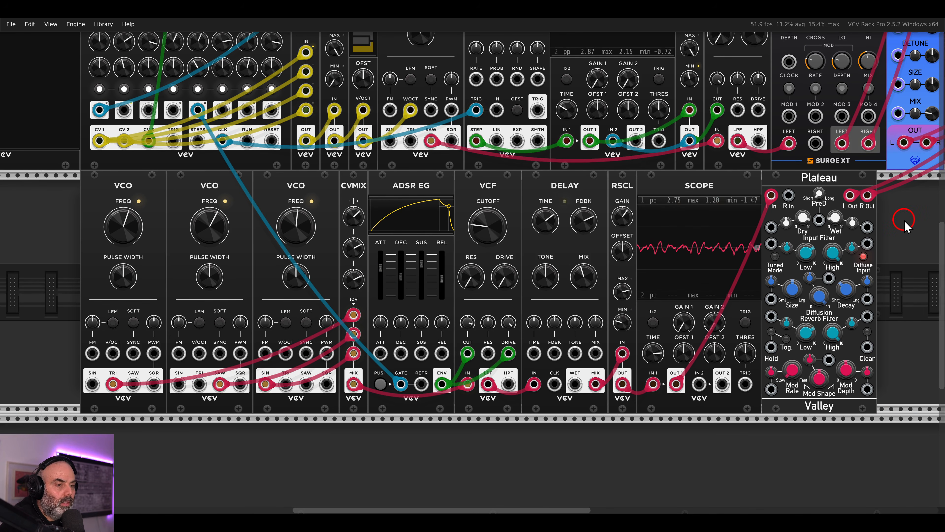
{"action": "left_click_drag", "start_coordinate": [904, 219], "coordinate": [446, 208]}
{"action": "left_click_drag", "start_coordinate": [415, 186], "coordinate": [510, 192]}
Search the module library for "clock" and add the Clock Div. module between CVMIX and ADSR EG.
{"action": "left_click", "coordinate": [427, 207]}
{"action": "right_click", "coordinate": [427, 207]}
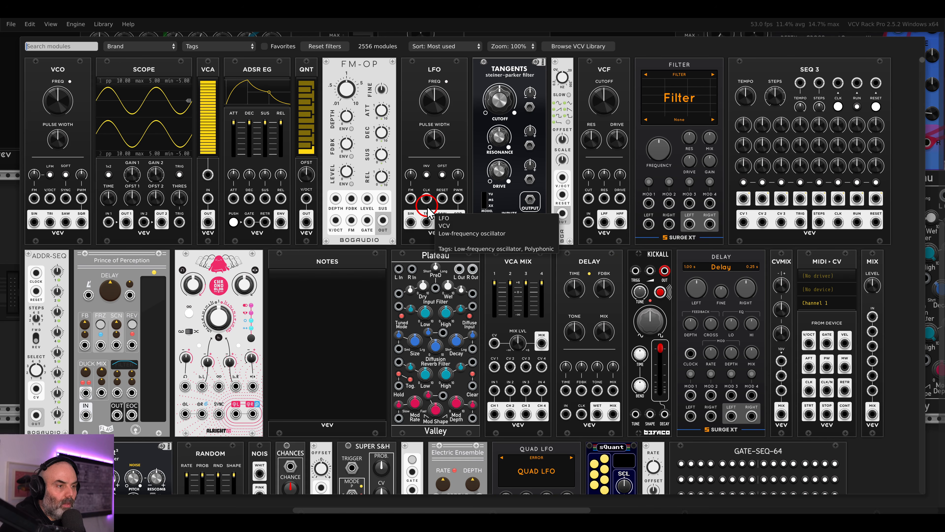
{"action": "type", "text": "clock"}
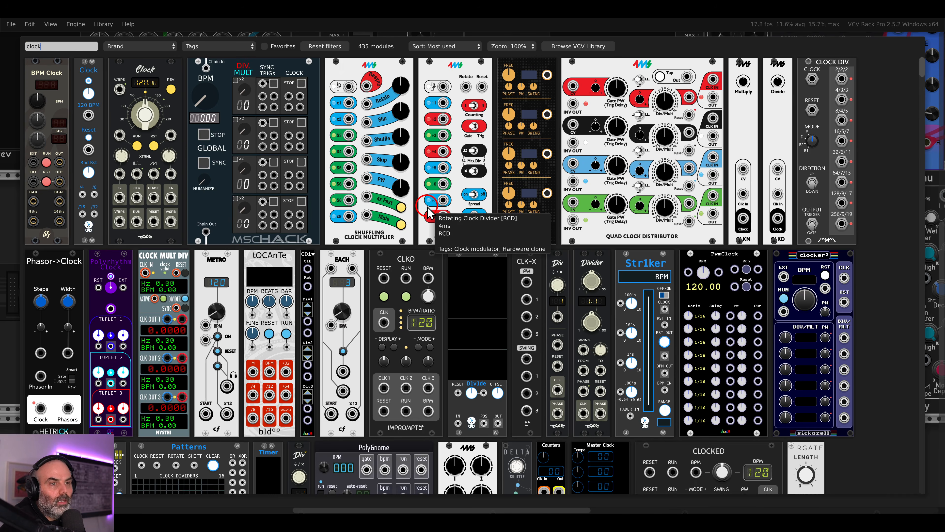
{"action": "left_click", "coordinate": [819, 75]}
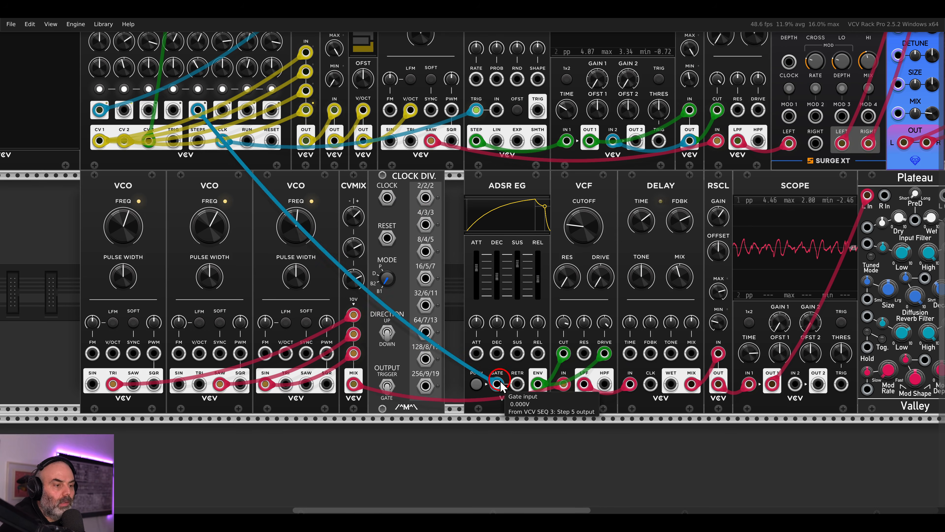
Move the sequencer's fifth-step cable from the ADSR EG's gate to Clock Div.'s clock input, and patch its divide-by-2 output to that gate.
{"action": "left_click_drag", "start_coordinate": [497, 384], "coordinate": [388, 197]}
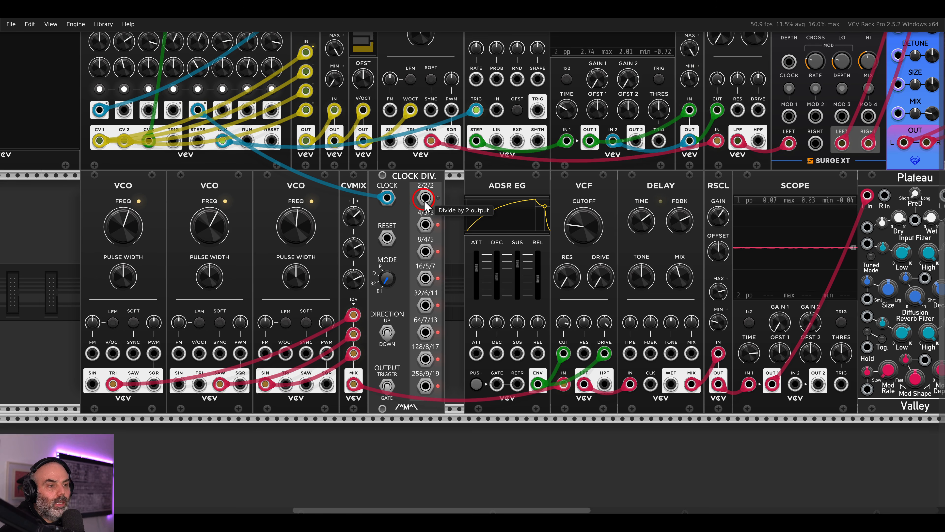
{"action": "left_click_drag", "start_coordinate": [425, 205], "coordinate": [497, 384]}
{"action": "left_click", "coordinate": [482, 261]}
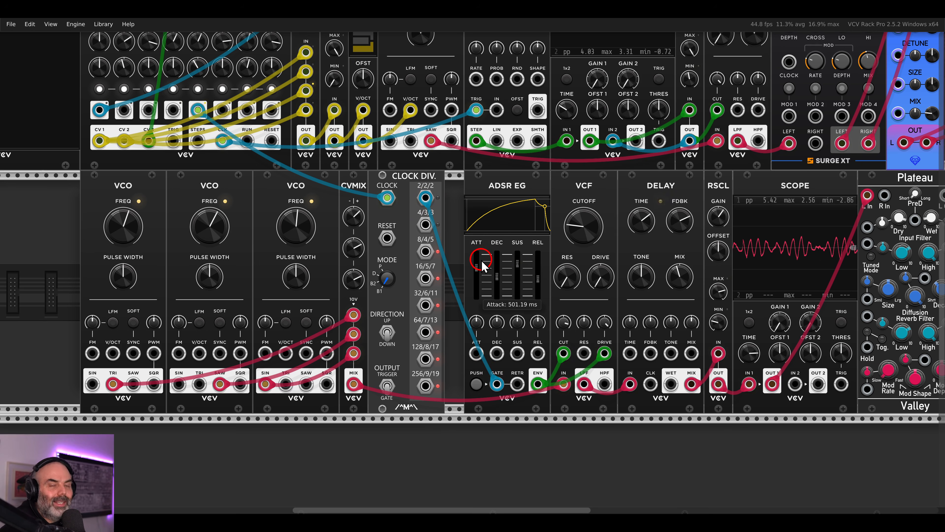
Move the modules from ADSR EG through Plateau back against Clock Div. to close the gap.
{"action": "left_click_drag", "start_coordinate": [483, 265], "coordinate": [388, 232]}
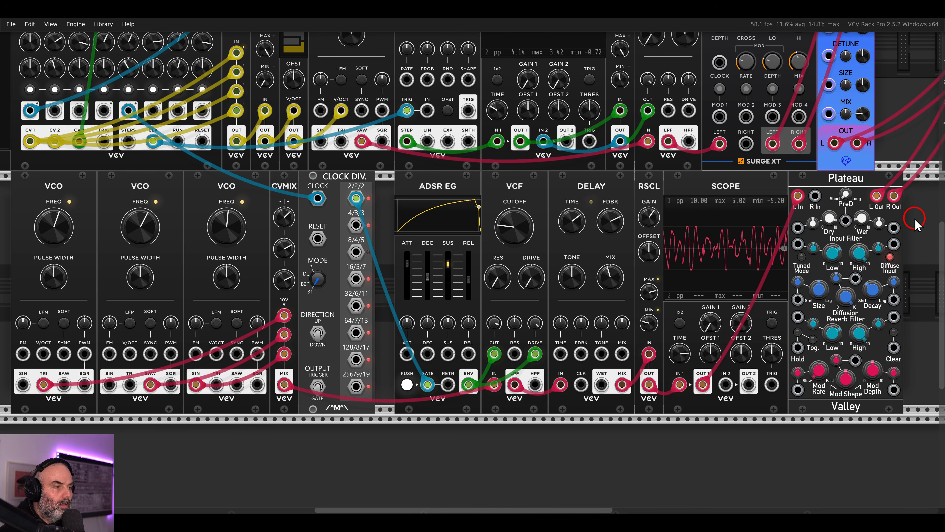
{"action": "left_click_drag", "start_coordinate": [915, 218], "coordinate": [449, 215]}
{"action": "left_click_drag", "start_coordinate": [474, 203], "coordinate": [454, 201]}
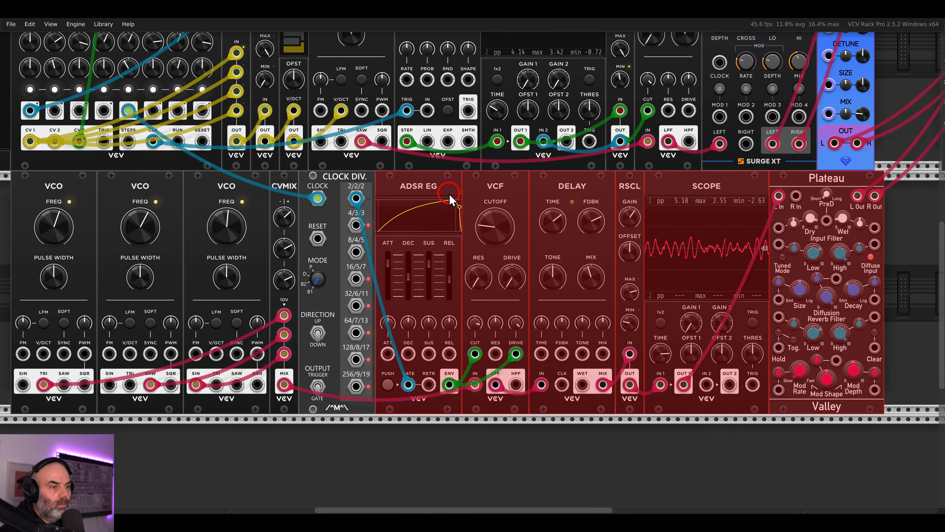
{"action": "left_click", "coordinate": [907, 218]}
Set the lower VCF's cutoff frequency CV amount to about 61%.
{"action": "left_click_drag", "start_coordinate": [888, 208], "coordinate": [831, 205]}
{"action": "mouse_move", "coordinate": [724, 146]}
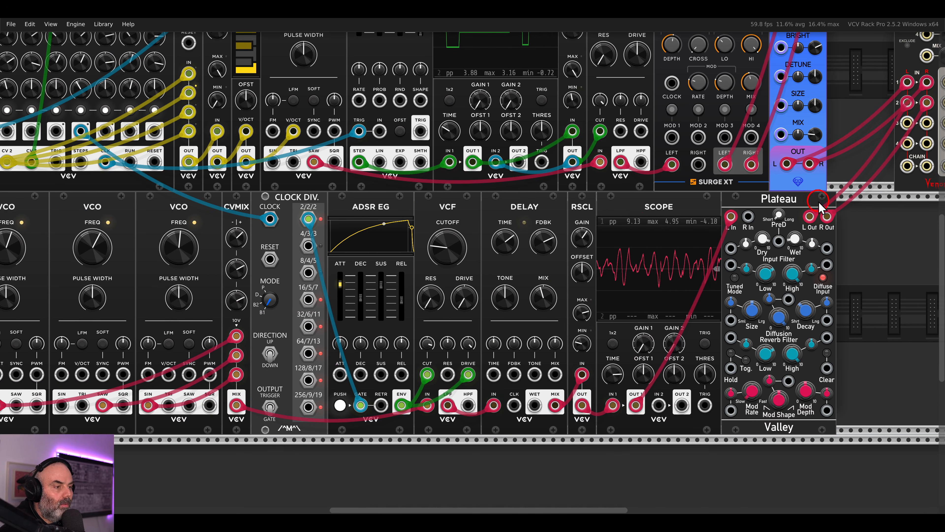
{"action": "left_click_drag", "start_coordinate": [639, 225], "coordinate": [712, 217]}
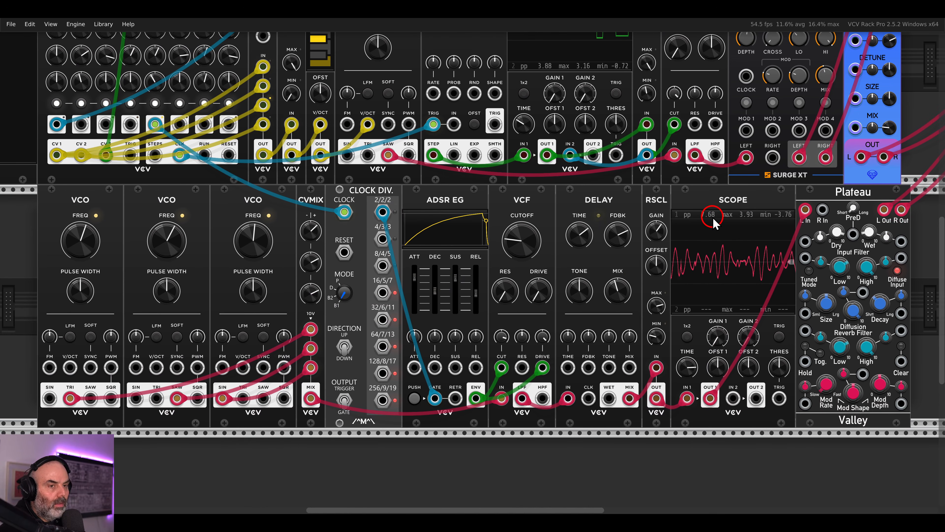
{"action": "scroll", "coordinate": [732, 200], "scroll_direction": "down", "scroll_amount": 1}
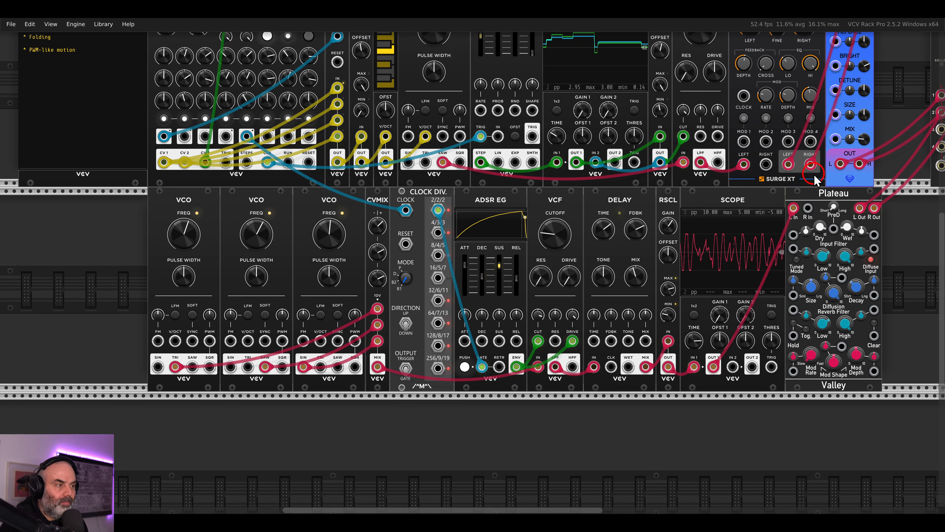
{"action": "left_click_drag", "start_coordinate": [907, 93], "coordinate": [718, 182]}
{"action": "left_click_drag", "start_coordinate": [538, 315], "coordinate": [732, 199]}
{"action": "scroll", "coordinate": [582, 246], "scroll_direction": "up", "scroll_amount": 2}
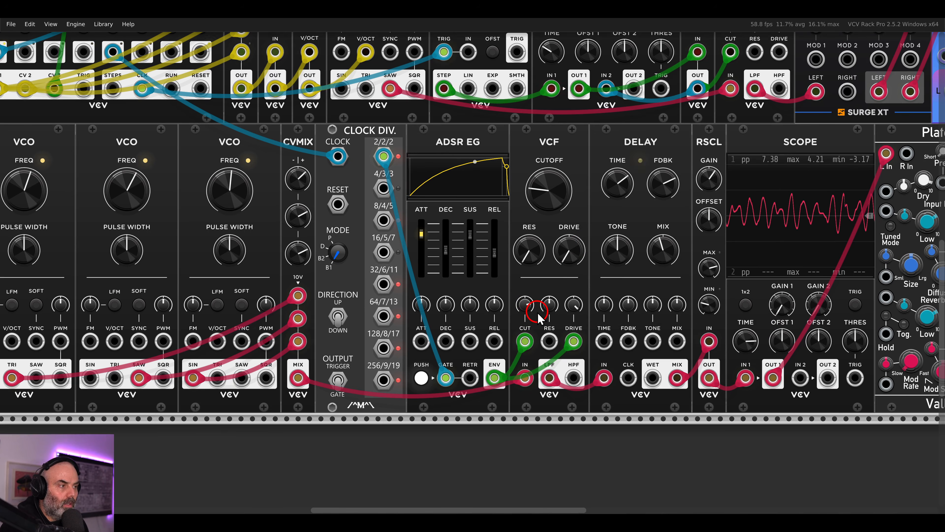
{"action": "left_click_drag", "start_coordinate": [524, 302], "coordinate": [521, 301]}
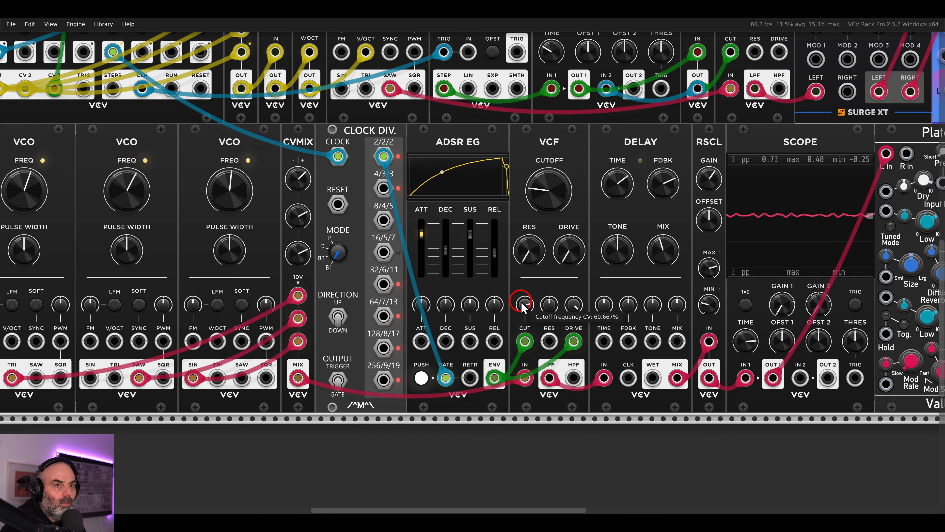
Move the ADSR EG's gate cable from Clock Div.'s divide-by-2 output to its divide-by-4 output.
{"action": "scroll", "coordinate": [522, 303], "scroll_direction": "down", "scroll_amount": 3}
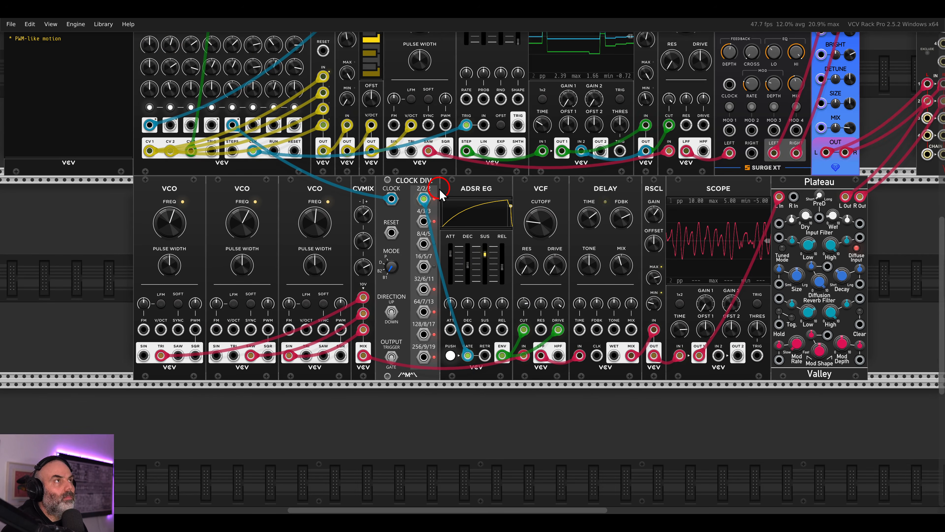
{"action": "left_click_drag", "start_coordinate": [316, 193], "coordinate": [420, 242]}
{"action": "scroll", "coordinate": [422, 244], "scroll_direction": "down", "scroll_amount": 2}
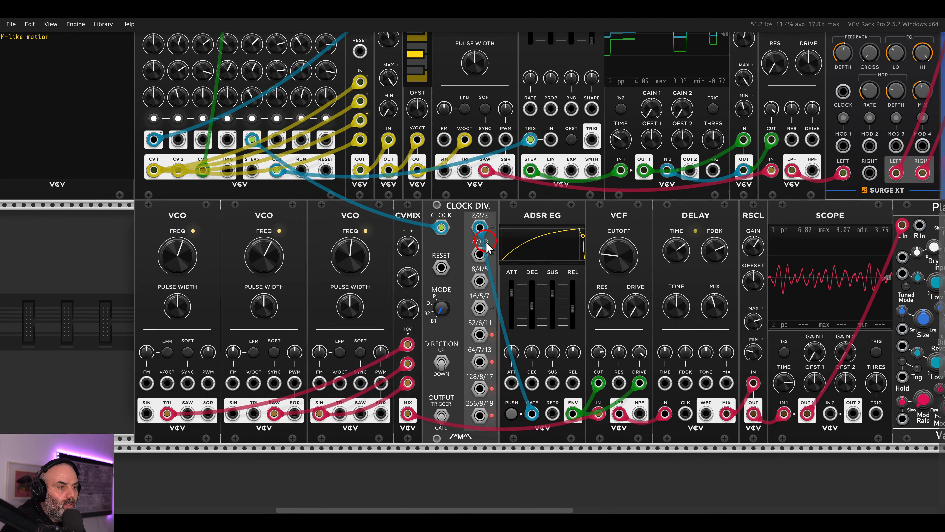
{"action": "scroll", "coordinate": [490, 247], "scroll_direction": "up", "scroll_amount": 2}
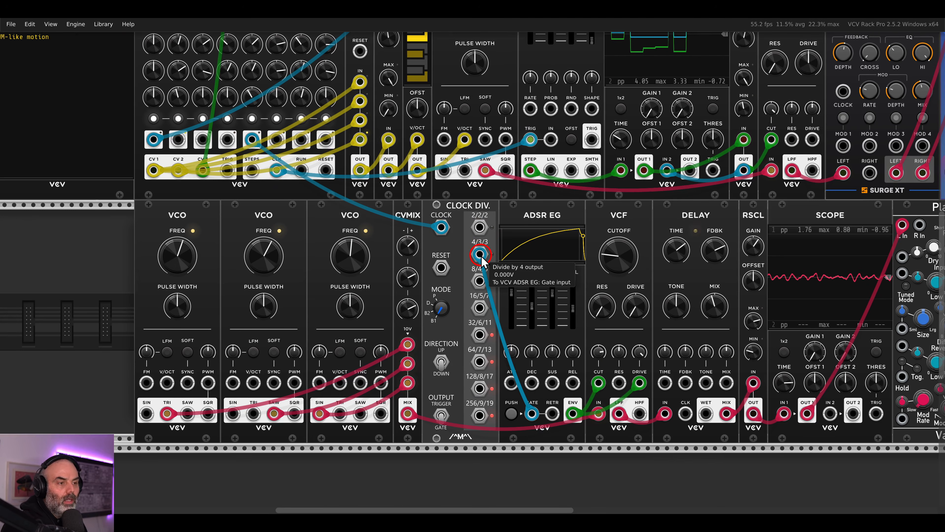
{"action": "scroll", "coordinate": [482, 257], "scroll_direction": "down", "scroll_amount": 1}
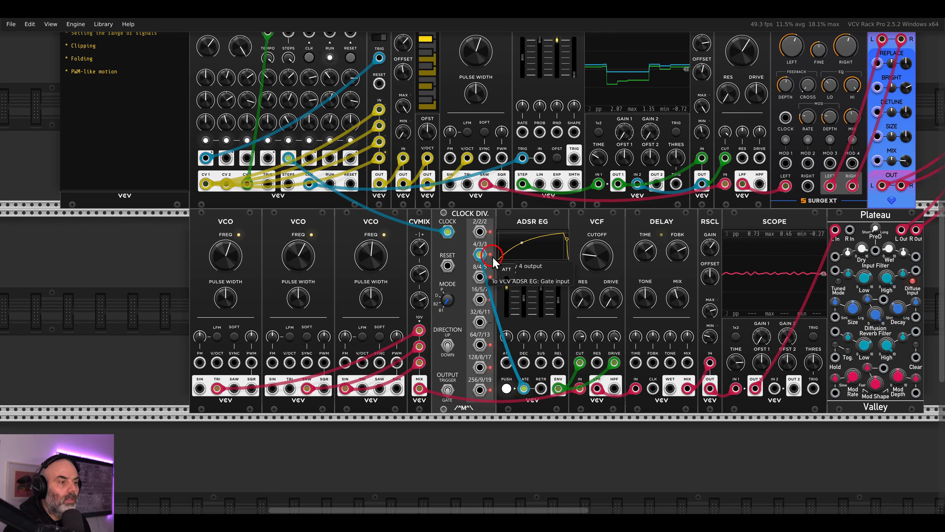
Set the lower Delay's feedback to about 81%.
{"action": "mouse_move", "coordinate": [677, 252]}
{"action": "left_click_drag", "start_coordinate": [676, 254], "coordinate": [670, 235]}
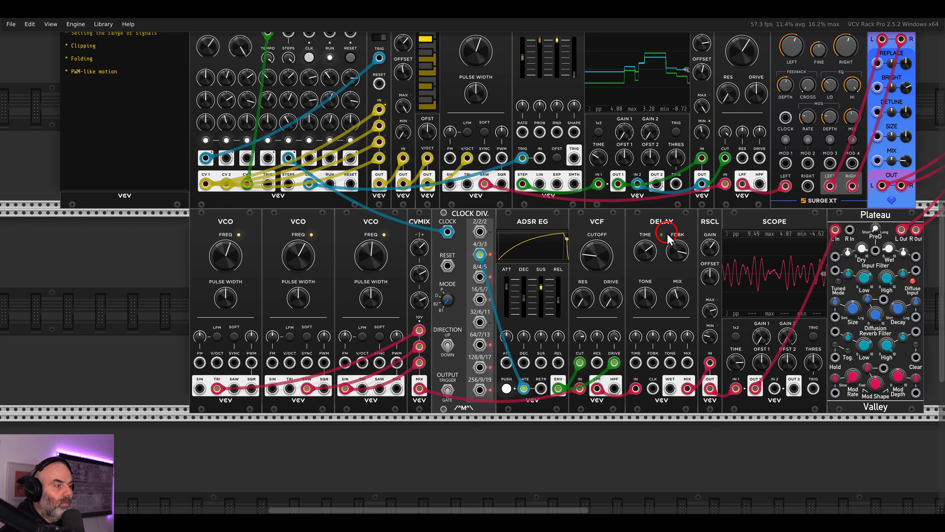
{"action": "mouse_move", "coordinate": [674, 251]}
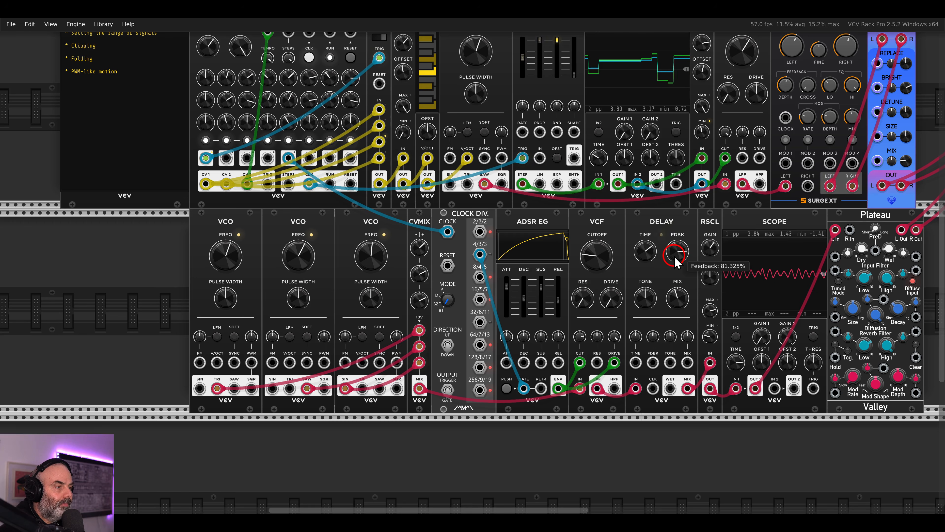
Search the module library for "rscl" and add a new RSCL module in the empty row below the second voice.
{"action": "mouse_move", "coordinate": [633, 259]}
{"action": "scroll", "coordinate": [621, 254], "scroll_direction": "down", "scroll_amount": 1}
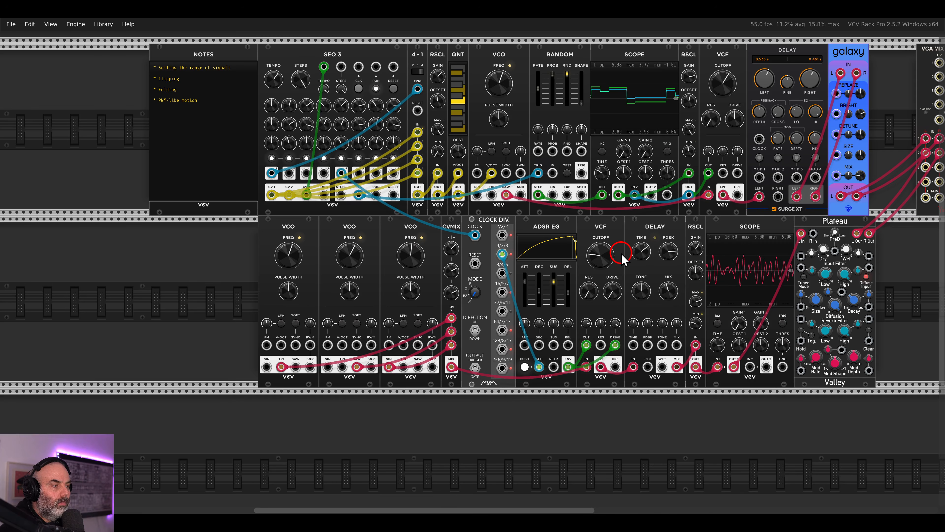
{"action": "scroll", "coordinate": [768, 235], "scroll_direction": "right", "scroll_amount": 5}
{"action": "scroll", "coordinate": [767, 234], "scroll_direction": "up", "scroll_amount": 2}
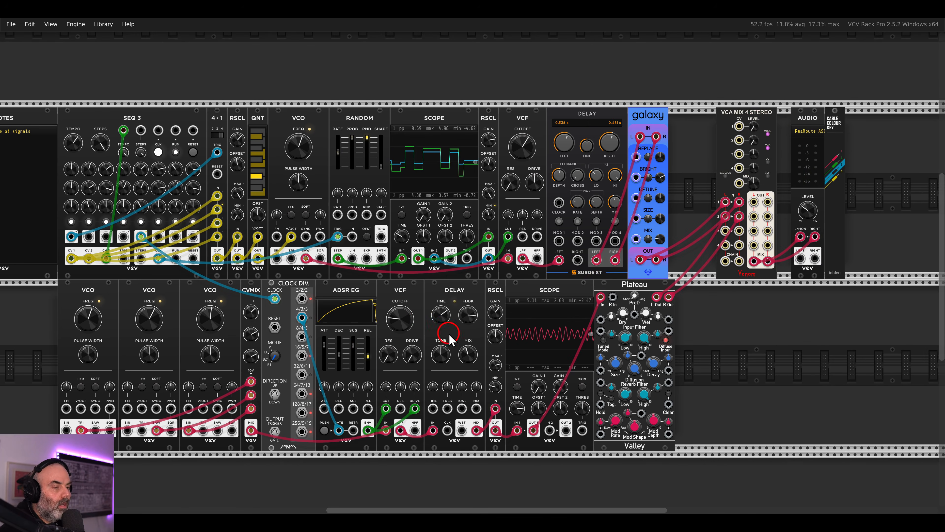
{"action": "left_click_drag", "start_coordinate": [449, 334], "coordinate": [677, 201]}
{"action": "left_click_drag", "start_coordinate": [463, 362], "coordinate": [463, 288]}
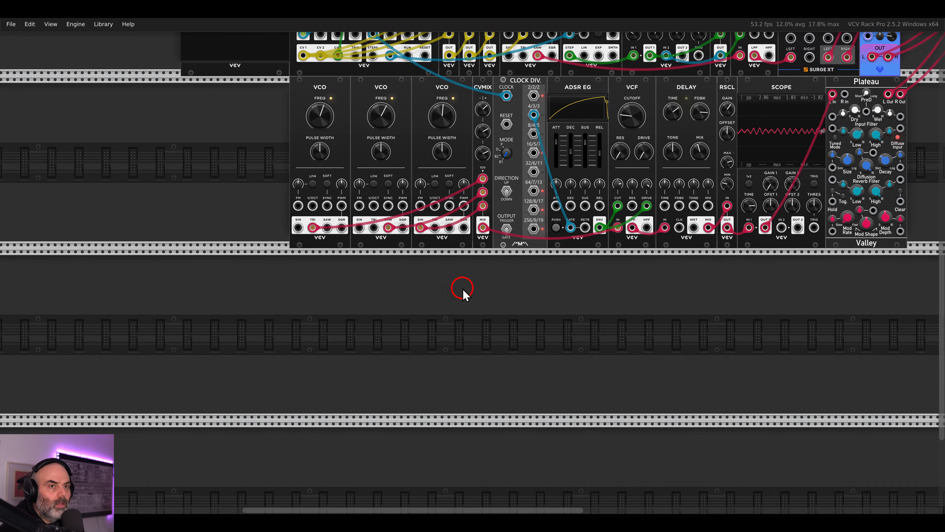
{"action": "right_click", "coordinate": [469, 300]}
{"action": "type", "text": "rsc"}
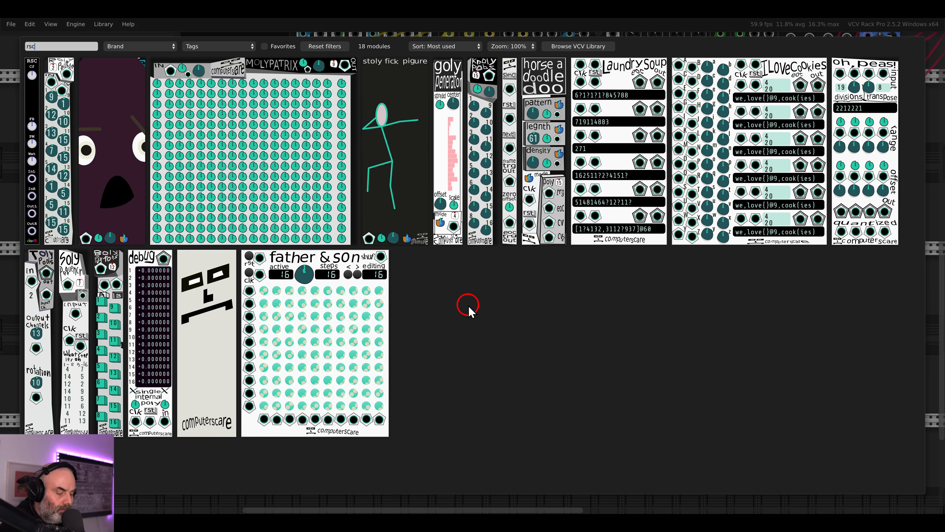
{"action": "type", "text": "l"}
{"action": "left_click_drag", "start_coordinate": [84, 71], "coordinate": [485, 301]}
{"action": "scroll", "coordinate": [474, 355], "scroll_direction": "up", "scroll_amount": 2}
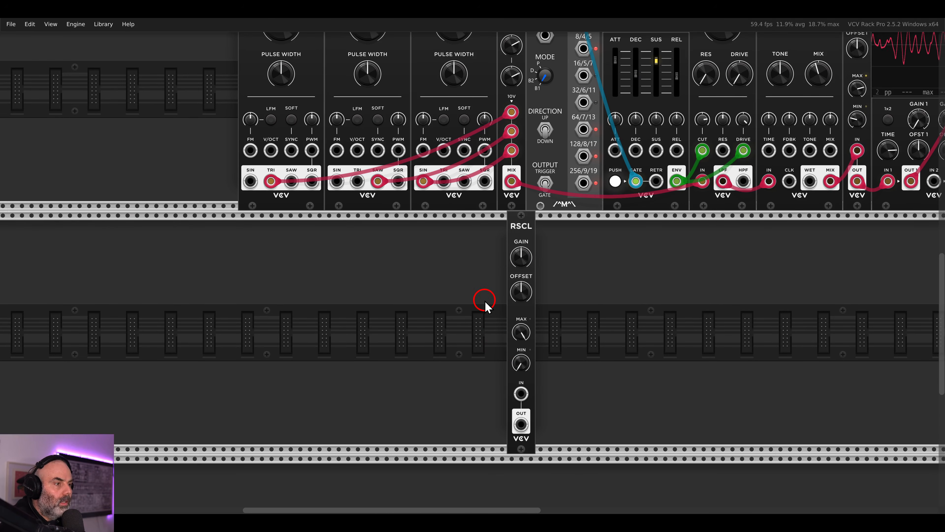
Add a Scope after the new RSCL and an LFO before it.
{"action": "right_click", "coordinate": [485, 302]}
{"action": "key", "text": "BackSpace"}
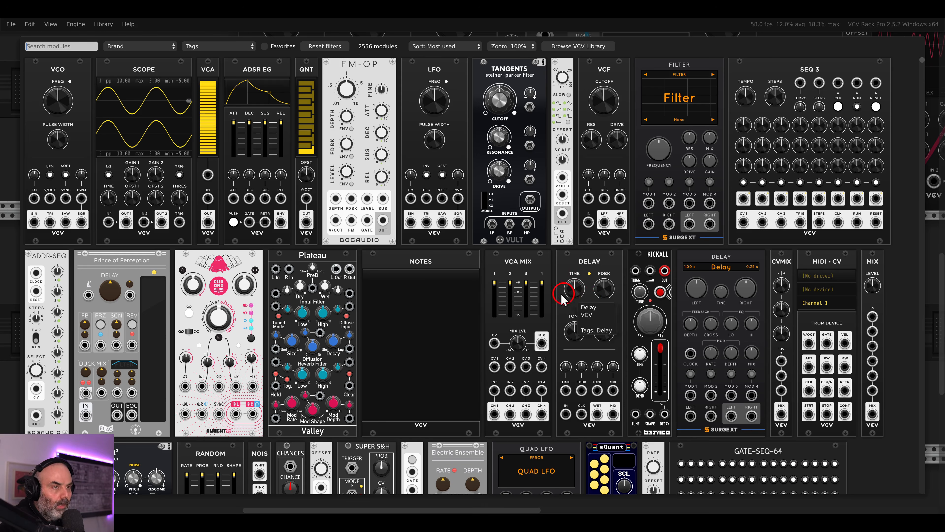
{"action": "left_click_drag", "start_coordinate": [158, 98], "coordinate": [551, 300]}
{"action": "right_click", "coordinate": [466, 300]}
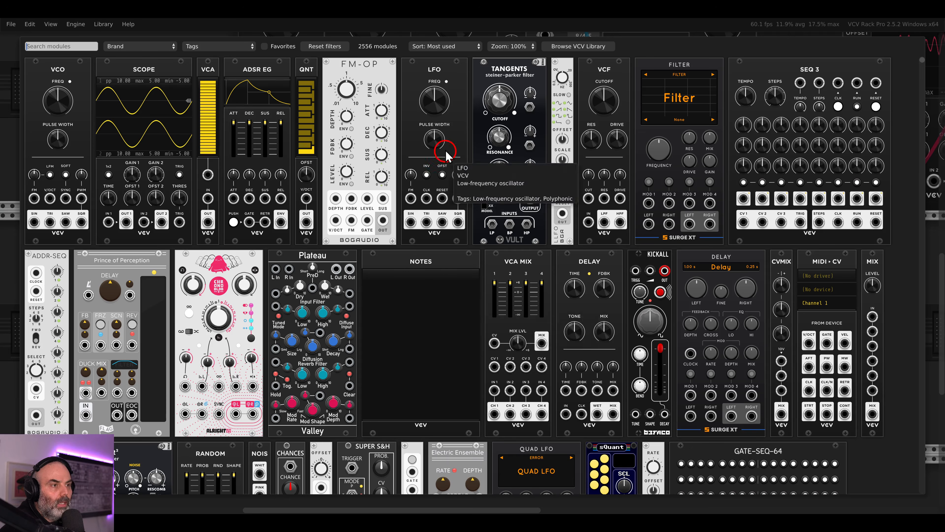
{"action": "left_click", "coordinate": [437, 146]}
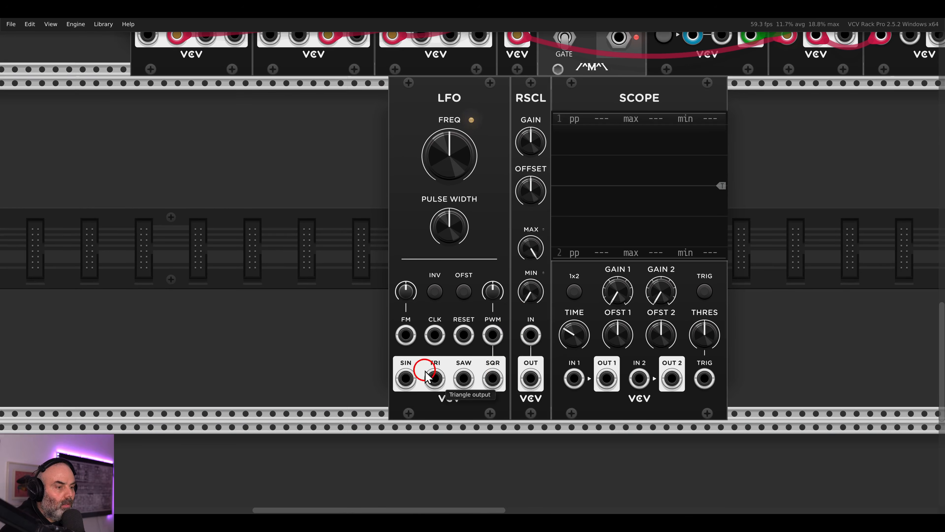
Patch the LFO's sine output through the new RSCL into the Scope's first input, and adjust the RSCL's gain.
{"action": "left_click_drag", "start_coordinate": [406, 378], "coordinate": [531, 335]}
{"action": "left_click_drag", "start_coordinate": [531, 378], "coordinate": [575, 378]}
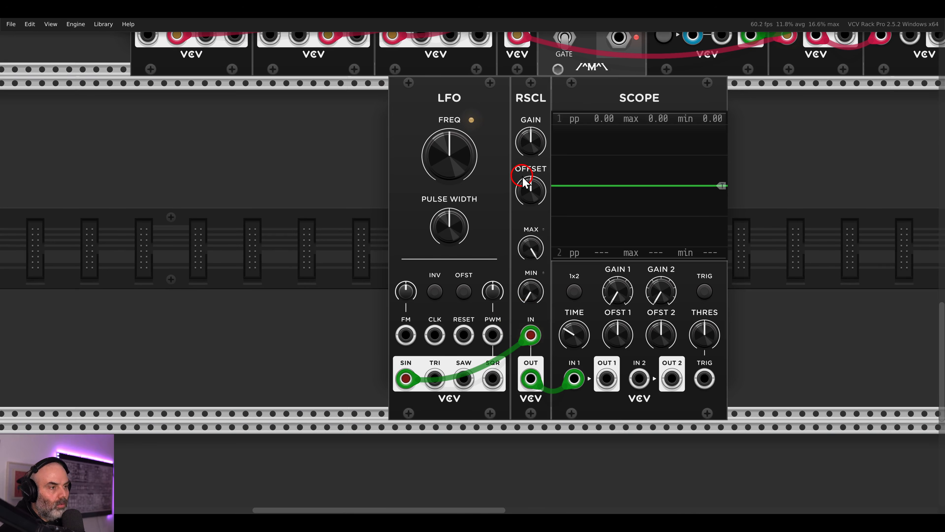
{"action": "mouse_move", "coordinate": [535, 150]}
{"action": "left_mouse_down"}
{"action": "mouse_move", "coordinate": [528, 161]}
{"action": "mouse_move", "coordinate": [527, 153]}
{"action": "mouse_move", "coordinate": [528, 218]}
{"action": "left_mouse_up"}
Set the new RSCL's gain multiplier to 10x and bring its gain down to a low level.
{"action": "right_click", "coordinate": [531, 114]}
{"action": "mouse_move", "coordinate": [555, 238]}
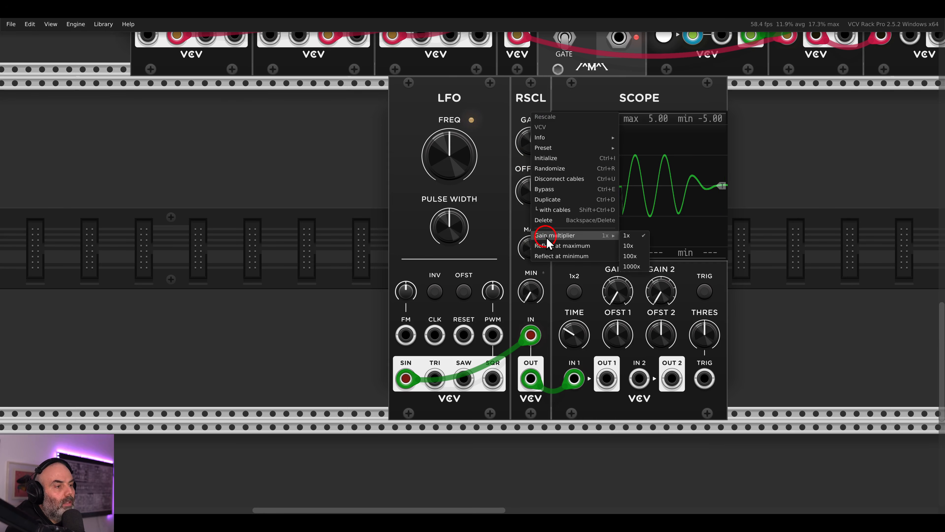
{"action": "left_click", "coordinate": [628, 246]}
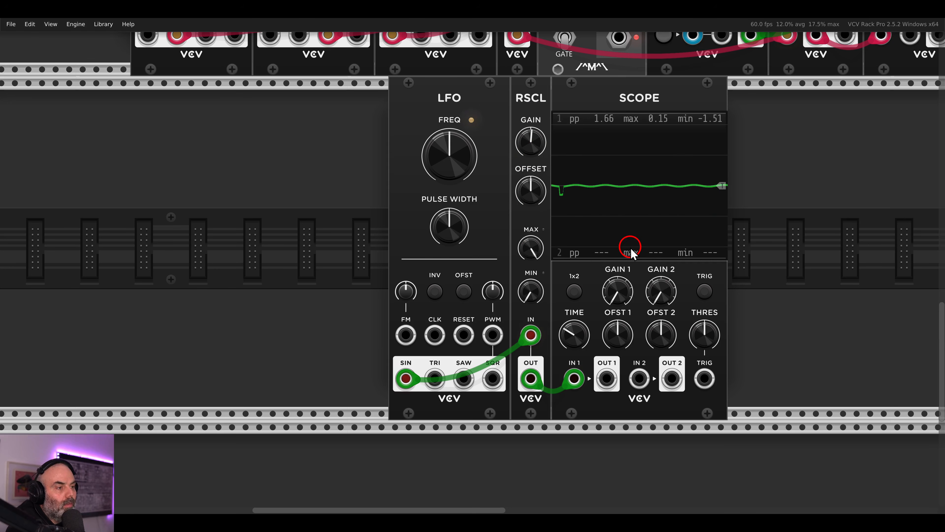
{"action": "mouse_move", "coordinate": [530, 156]}
{"action": "left_click_drag", "start_coordinate": [529, 156], "coordinate": [528, 156]}
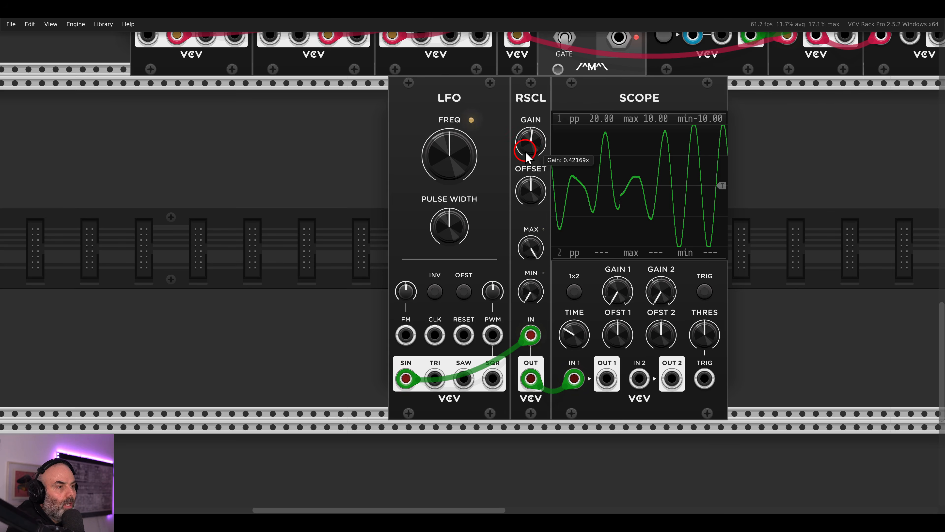
Set the RSCL's maximum to 5 V and minimum to -5 V, and sweep its gain to clip the LFO's sine.
{"action": "mouse_move", "coordinate": [532, 244]}
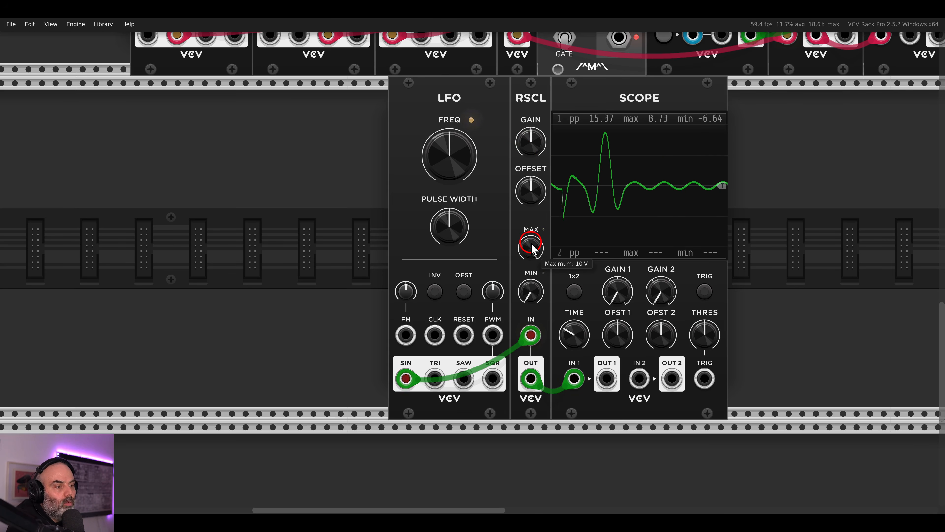
{"action": "right_click", "coordinate": [531, 244]}
{"action": "type", "text": "5"}
{"action": "key", "text": "Return"}
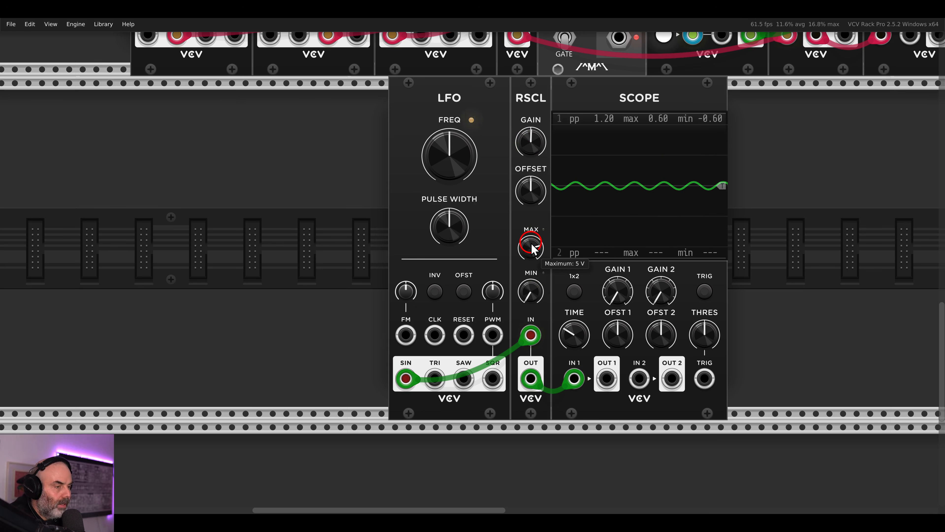
{"action": "right_click", "coordinate": [536, 294]}
{"action": "type", "text": "-"}
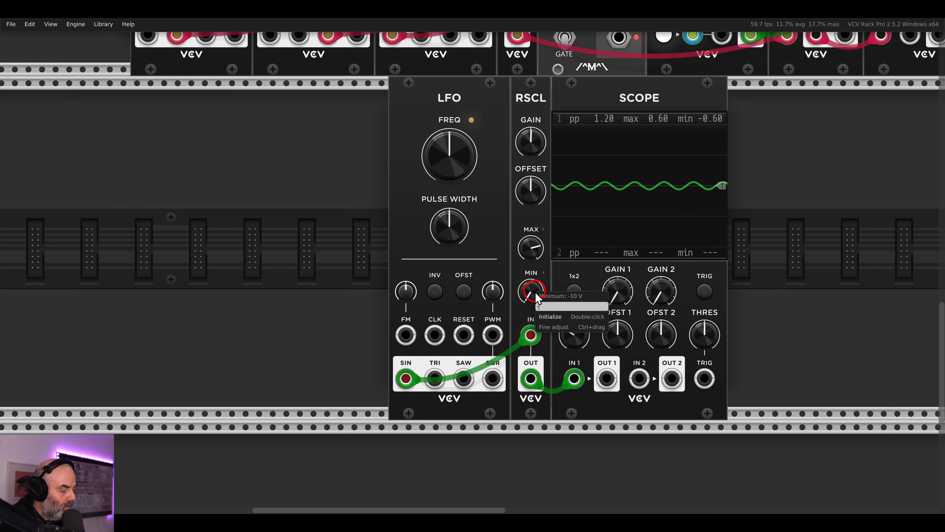
{"action": "type", "text": "5"}
{"action": "key", "text": "Return"}
{"action": "mouse_move", "coordinate": [527, 141]}
{"action": "left_mouse_down"}
{"action": "mouse_move", "coordinate": [526, 133]}
{"action": "mouse_move", "coordinate": [529, 148]}
{"action": "left_mouse_up"}
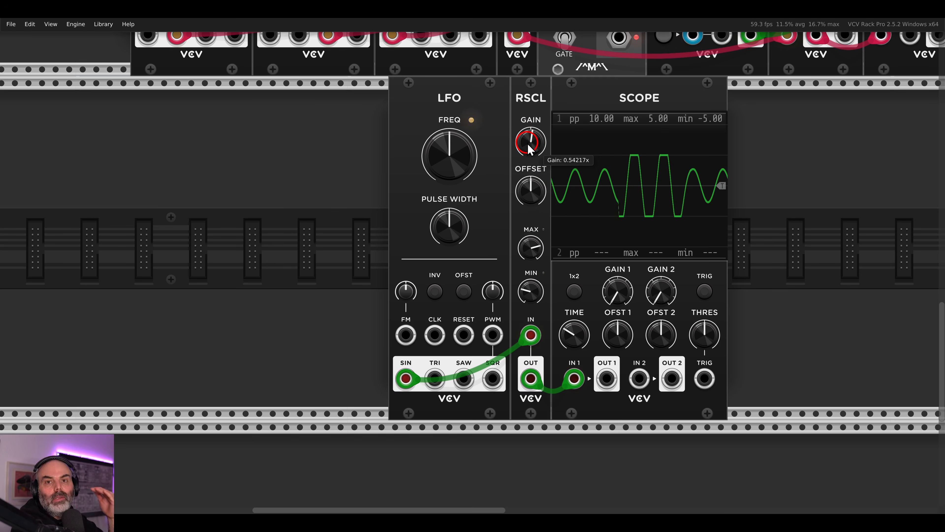
{"action": "left_click_drag", "start_coordinate": [529, 151], "coordinate": [533, 118]}
Turn on reflection at maximum and at minimum for the RSCL, and sweep its gain up and back down to fold the sine.
{"action": "right_click", "coordinate": [532, 119]}
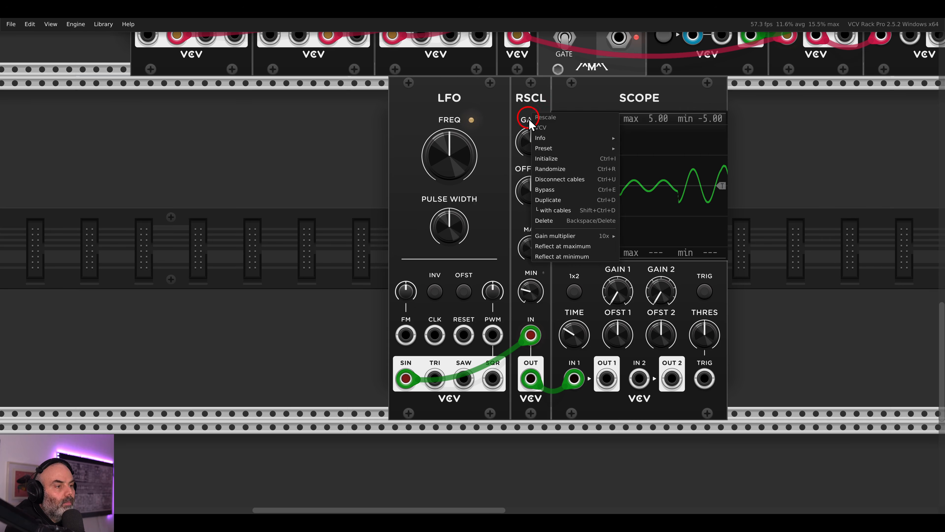
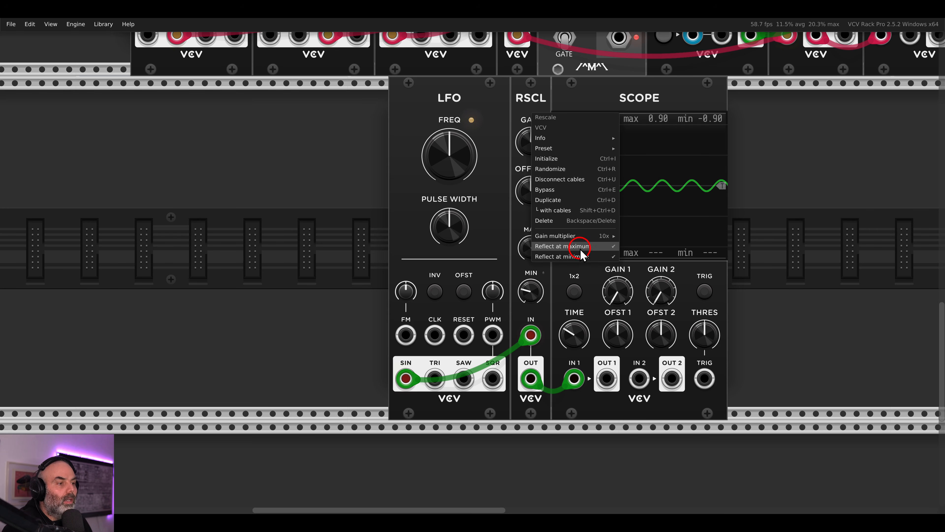
{"action": "left_click", "coordinate": [520, 114]}
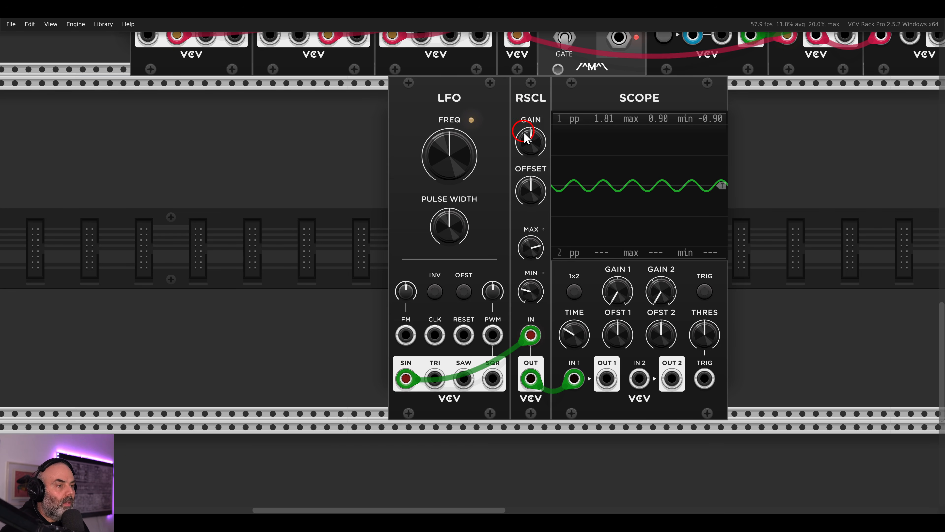
{"action": "left_click_drag", "start_coordinate": [525, 138], "coordinate": [526, 146]}
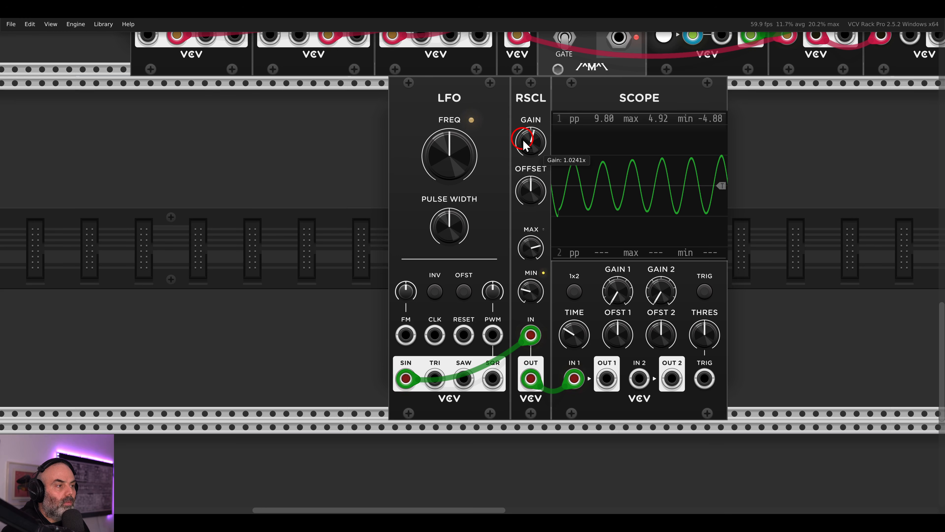
{"action": "left_click_drag", "start_coordinate": [524, 145], "coordinate": [524, 145]}
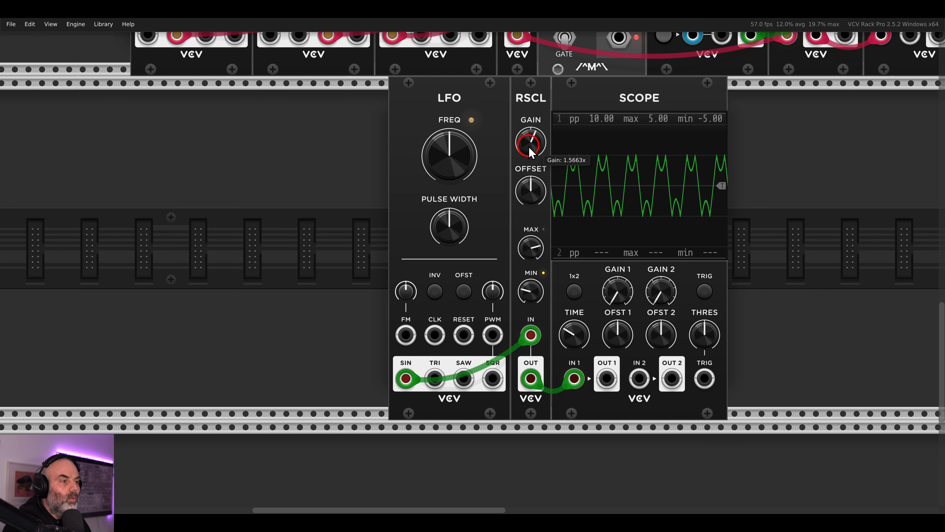
{"action": "left_click_drag", "start_coordinate": [530, 151], "coordinate": [527, 154]}
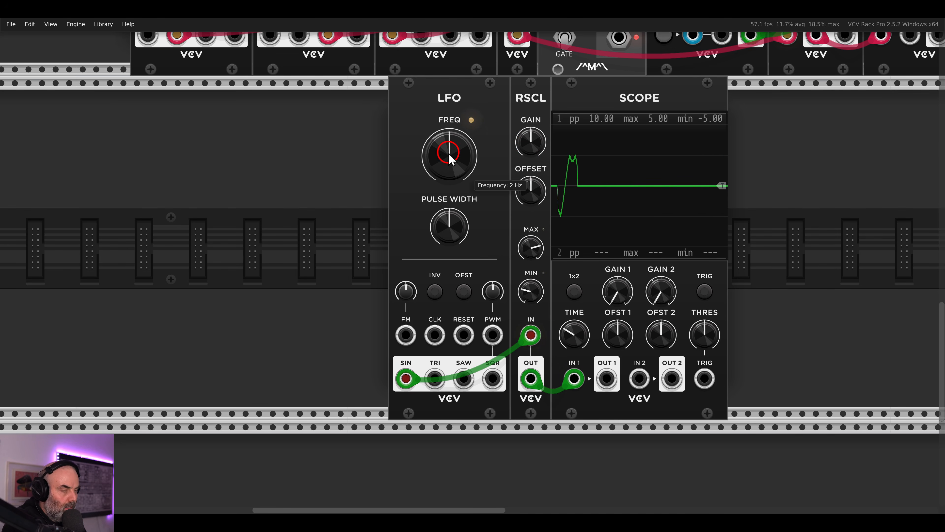
Replace the LFO with a VCO and patch its triangle output into the RSCL's input.
{"action": "key", "text": "Return"}
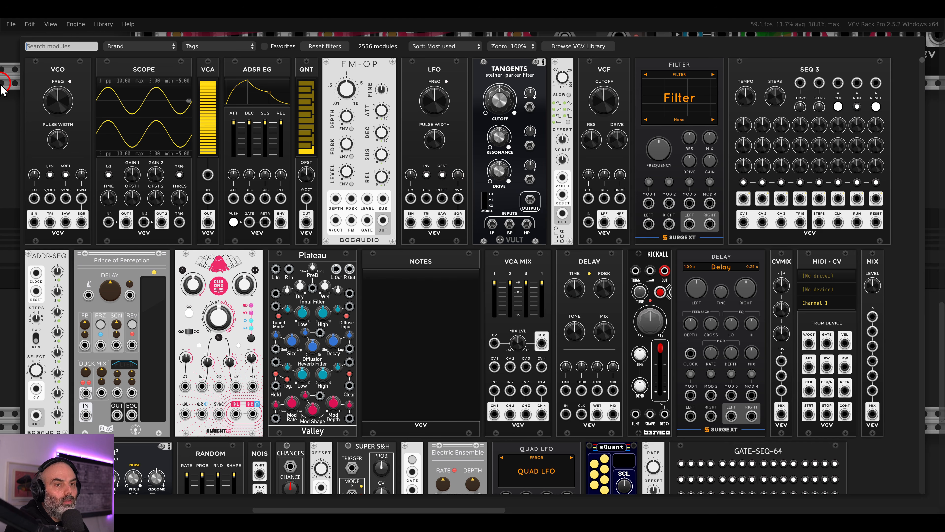
{"action": "left_click", "coordinate": [60, 108]}
{"action": "left_click_drag", "start_coordinate": [376, 175], "coordinate": [469, 184]}
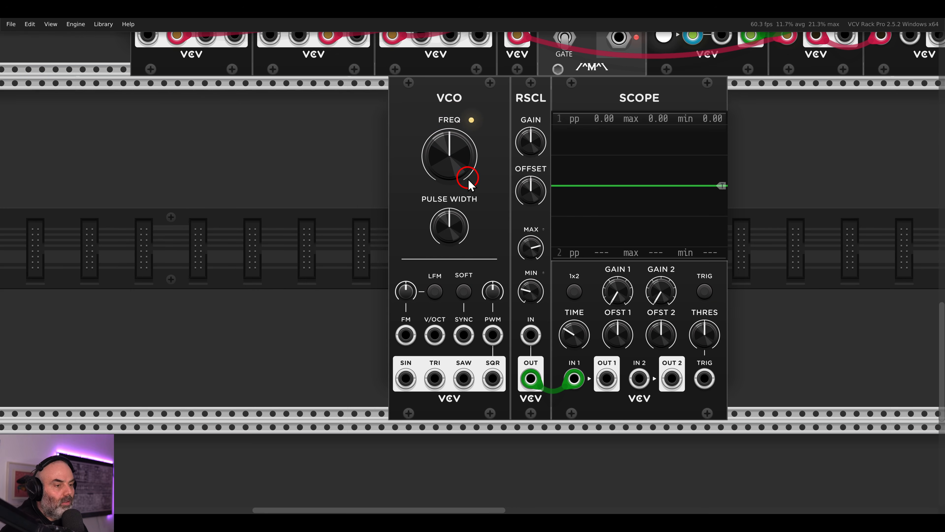
{"action": "left_click_drag", "start_coordinate": [435, 378], "coordinate": [530, 356]}
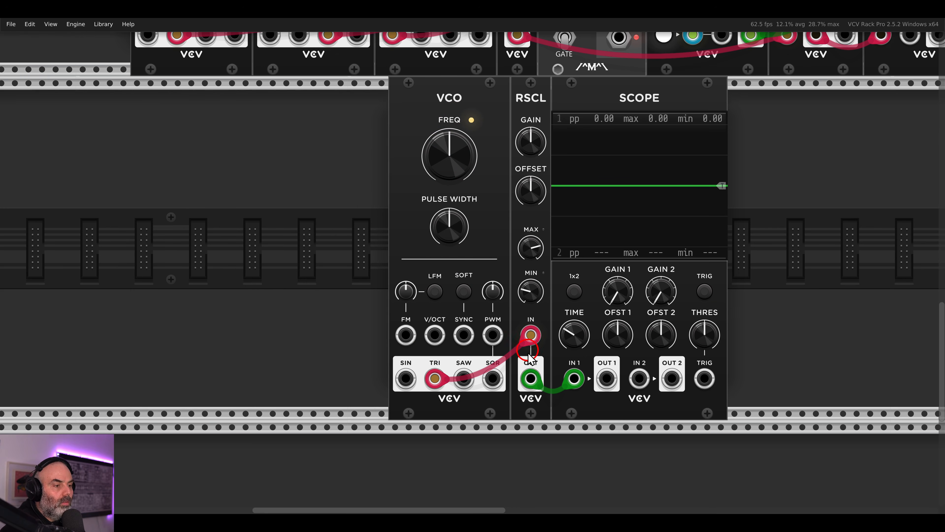
{"action": "key", "text": "1"}
Shorten the Scope's time scale to show single cycles, and sweep the RSCL's gain to fold the triangle wave.
{"action": "left_click_drag", "start_coordinate": [525, 144], "coordinate": [525, 138]}
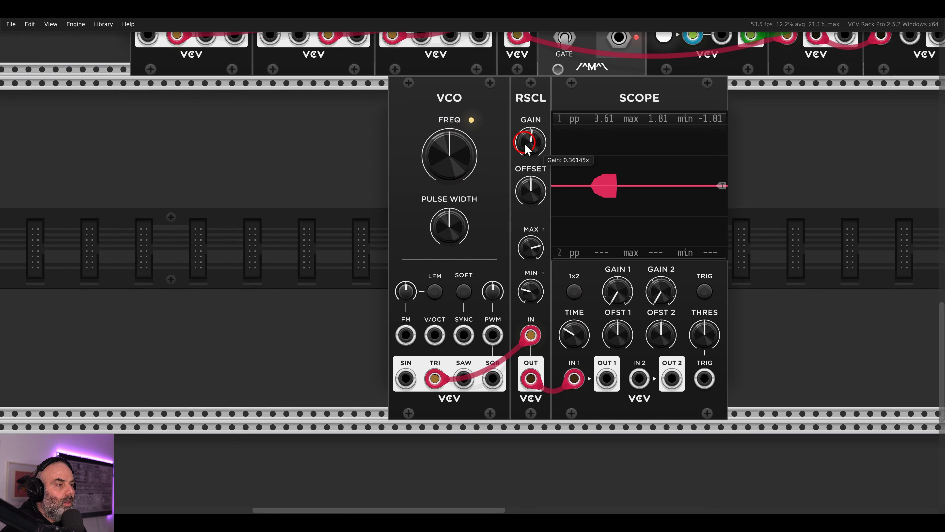
{"action": "left_click_drag", "start_coordinate": [575, 335], "coordinate": [560, 257]}
{"action": "left_click_drag", "start_coordinate": [526, 146], "coordinate": [526, 146]}
{"action": "mouse_move", "coordinate": [574, 328]}
{"action": "left_mouse_down"}
{"action": "mouse_move", "coordinate": [574, 314]}
{"action": "mouse_move", "coordinate": [571, 321]}
{"action": "left_mouse_up"}
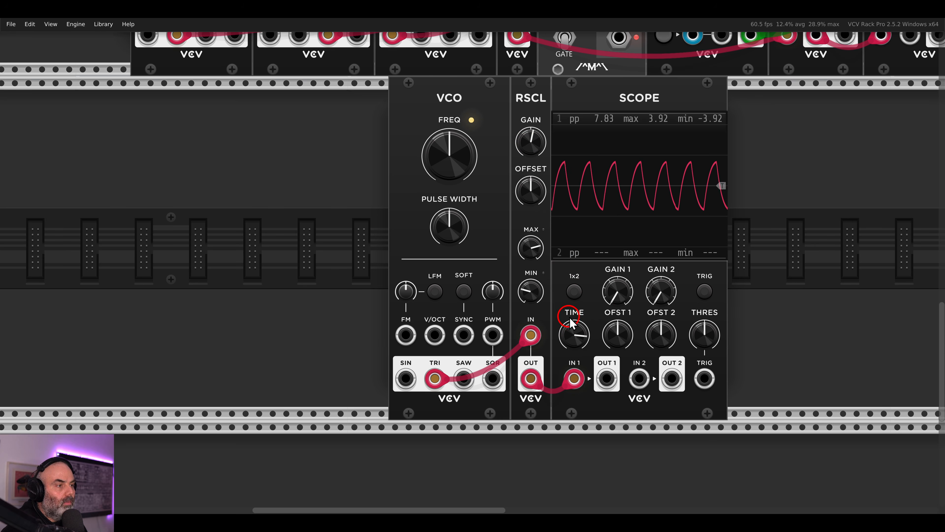
{"action": "mouse_move", "coordinate": [526, 147]}
{"action": "left_mouse_down"}
{"action": "mouse_move", "coordinate": [524, 138]}
{"action": "mouse_move", "coordinate": [526, 158]}
{"action": "left_mouse_up"}
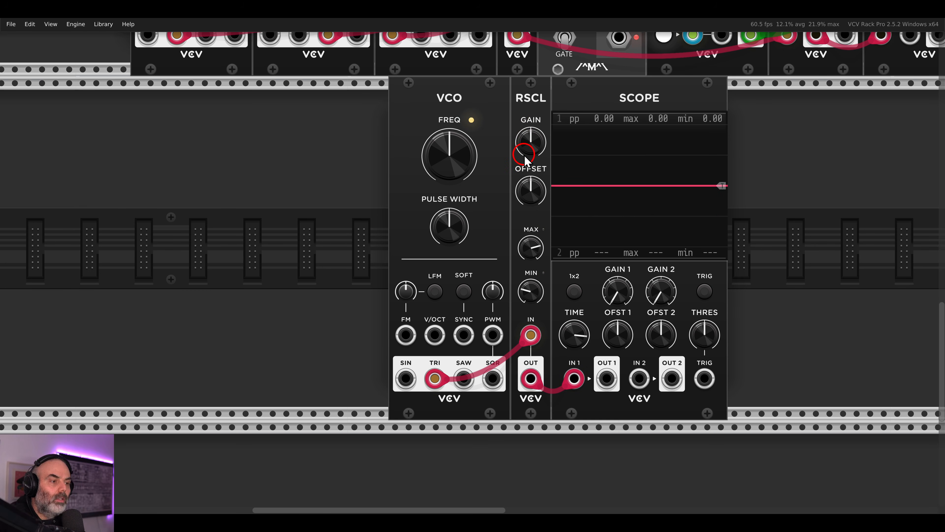
Delete the Scope and duplicate the VCO, placing both oscillators side by side below the first VCOs of the row above.
{"action": "scroll", "coordinate": [532, 201], "scroll_direction": "down", "scroll_amount": 3}
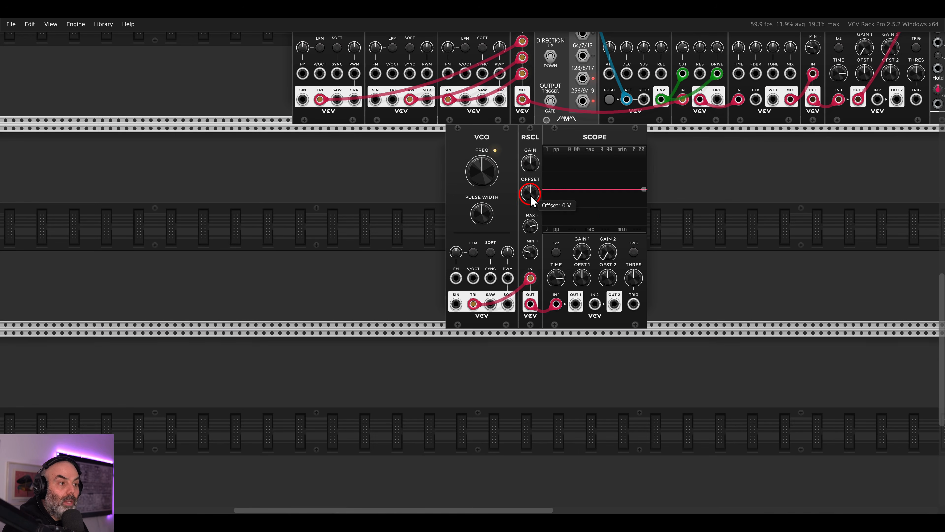
{"action": "key", "text": "Delete"}
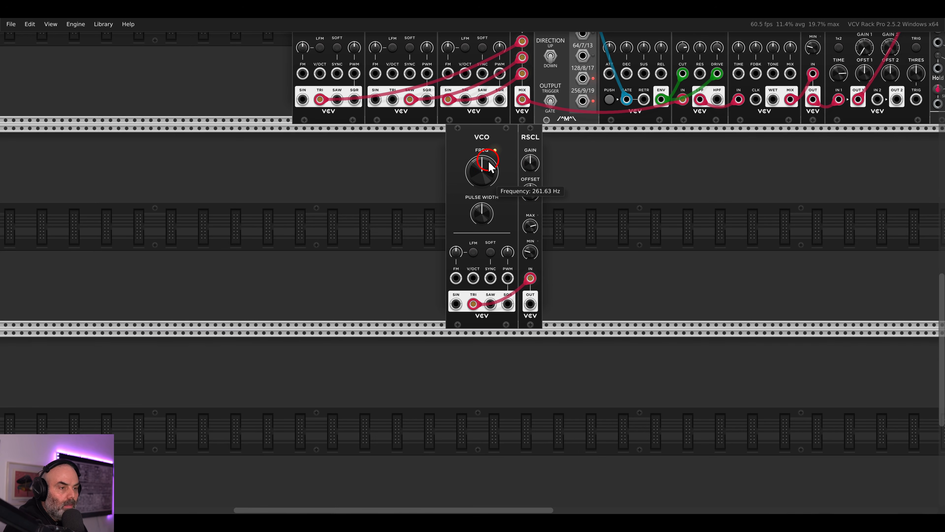
{"action": "key", "text": "ctrl+d"}
{"action": "left_click_drag", "start_coordinate": [575, 145], "coordinate": [373, 146]}
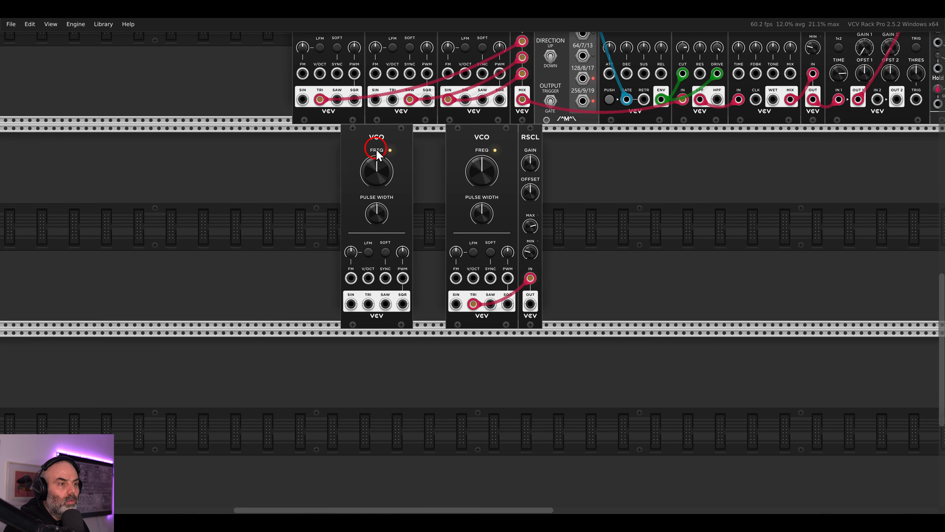
{"action": "left_click_drag", "start_coordinate": [475, 153], "coordinate": [442, 146]}
{"action": "left_click_drag", "start_coordinate": [379, 144], "coordinate": [328, 142]}
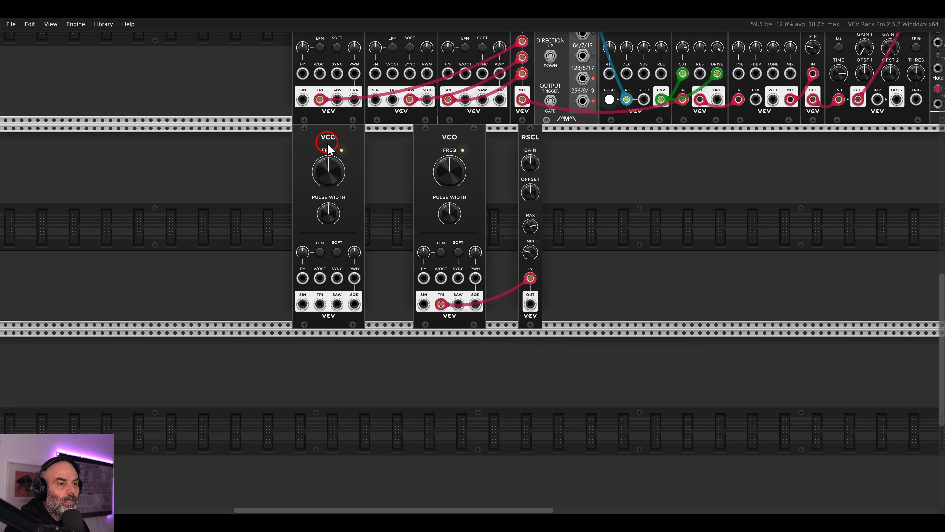
{"action": "left_click_drag", "start_coordinate": [427, 139], "coordinate": [374, 137]}
Add a CV Mix after the VCOs and patch the first VCO's sine and the second's triangle through it into the RSCL.
{"action": "right_click", "coordinate": [472, 168]}
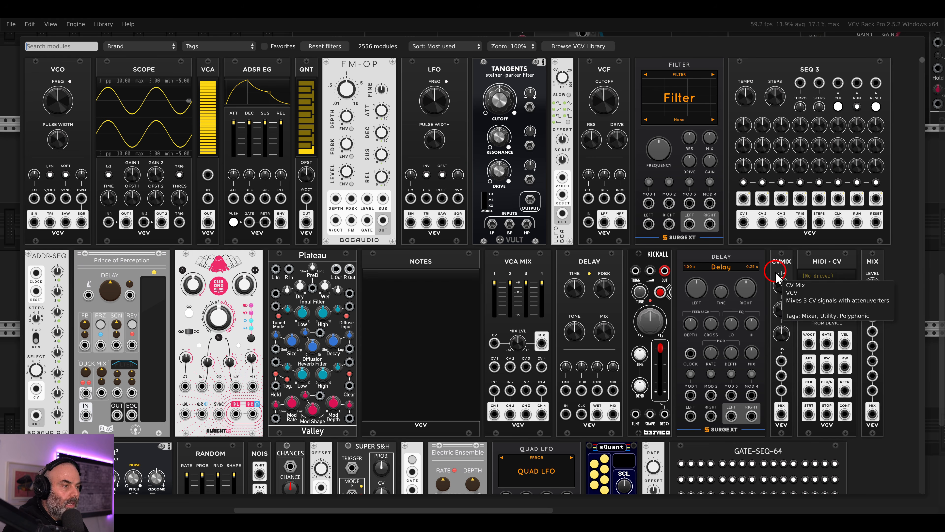
{"action": "left_click_drag", "start_coordinate": [777, 269], "coordinate": [439, 254]}
{"action": "left_click_drag", "start_coordinate": [393, 304], "coordinate": [393, 329]}
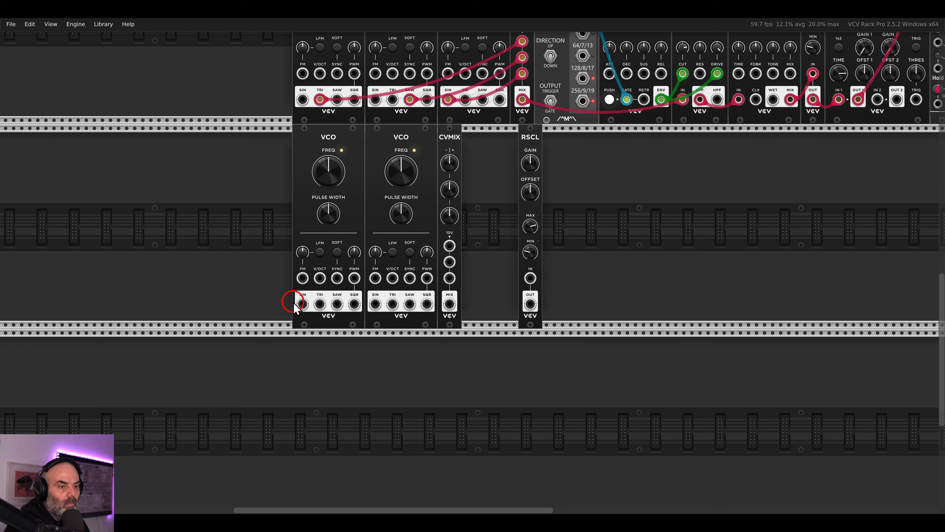
{"action": "left_click_drag", "start_coordinate": [302, 303], "coordinate": [393, 304]}
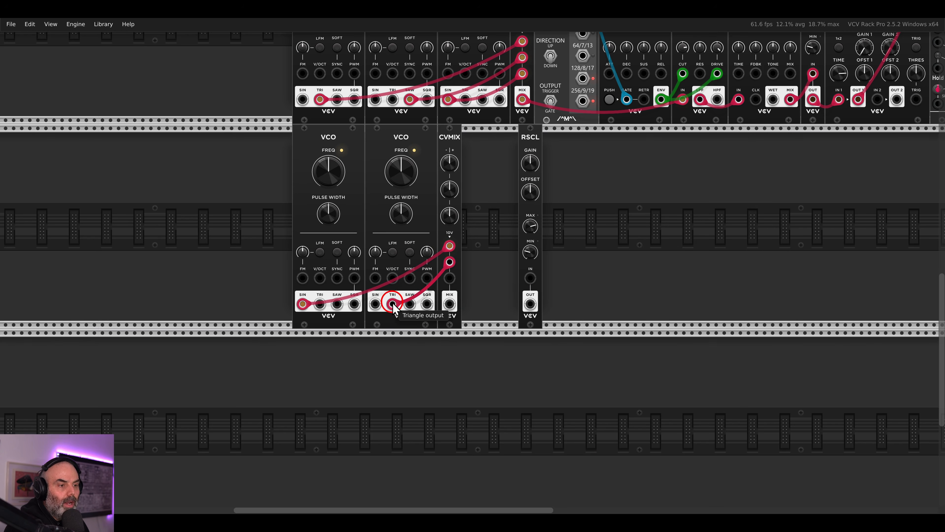
{"action": "left_click_drag", "start_coordinate": [458, 308], "coordinate": [530, 281]}
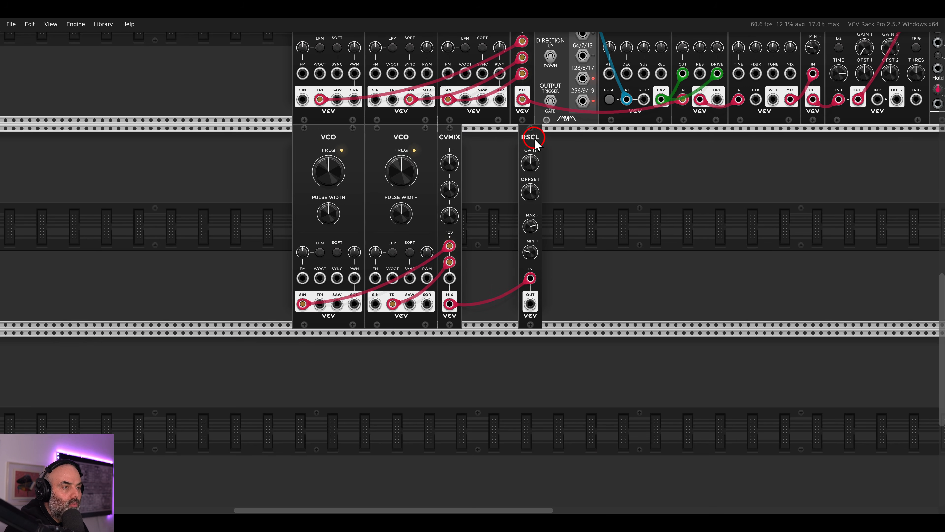
Move the RSCL directly beside the CV Mix and patch its output onward to the modules farther along the row above.
{"action": "left_click_drag", "start_coordinate": [531, 146], "coordinate": [460, 155]}
{"action": "mouse_move", "coordinate": [474, 303]}
{"action": "left_mouse_down"}
{"action": "mouse_move", "coordinate": [681, 205]}
{"action": "mouse_move", "coordinate": [641, 245]}
{"action": "left_mouse_up"}
{"action": "scroll", "coordinate": [479, 309], "scroll_direction": "right", "scroll_amount": 10}
{"action": "scroll", "coordinate": [479, 308], "scroll_direction": "up", "scroll_amount": 10}
{"action": "scroll", "coordinate": [609, 220], "scroll_direction": "down", "scroll_amount": 10}
{"action": "scroll", "coordinate": [609, 220], "scroll_direction": "left", "scroll_amount": 15}
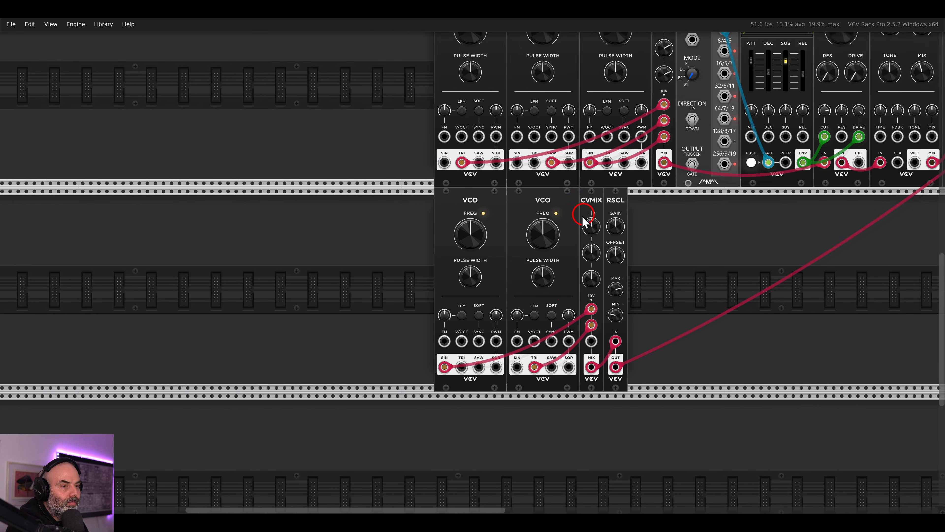
Set the CV Mix's level 1 to about 64% and the RSCL's gain to about 0.78x.
{"action": "scroll", "coordinate": [584, 221], "scroll_direction": "down", "scroll_amount": 3}
{"action": "left_click", "coordinate": [585, 164]}
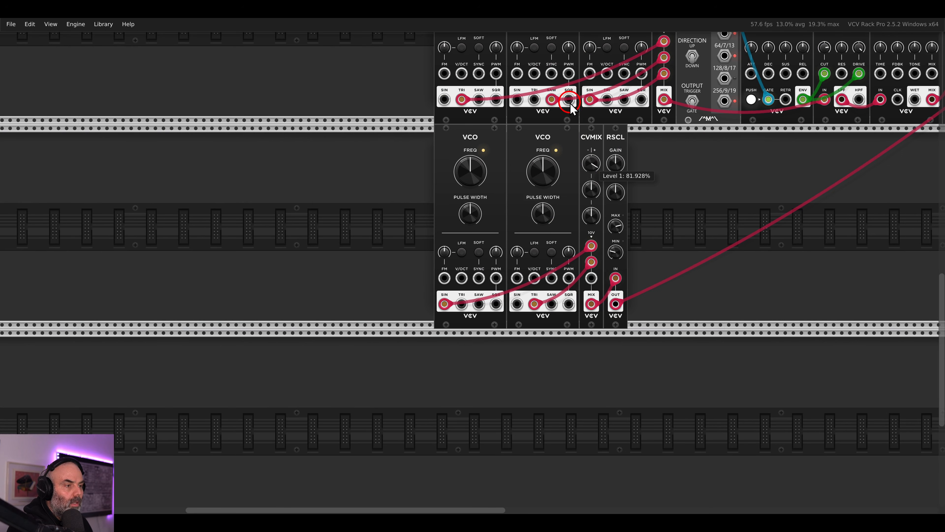
{"action": "left_click_drag", "start_coordinate": [615, 167], "coordinate": [616, 169]}
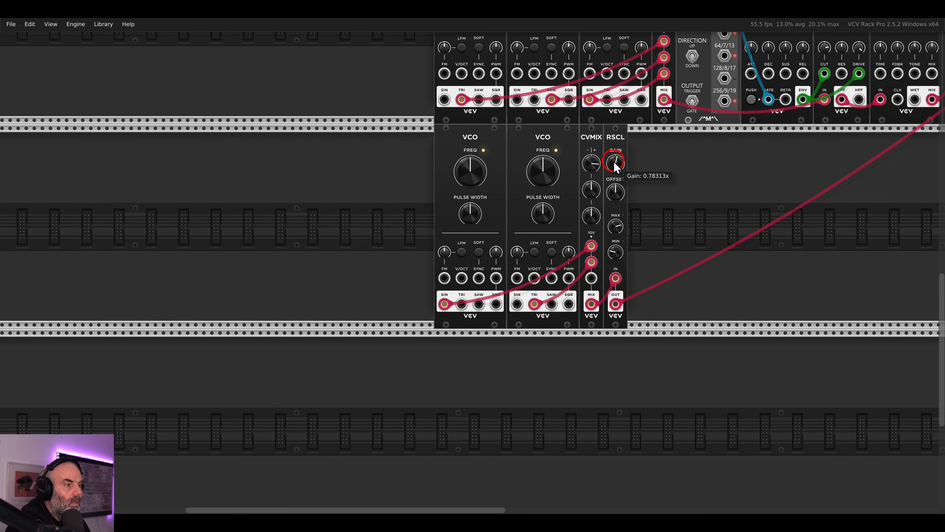
{"action": "left_click", "coordinate": [591, 164]}
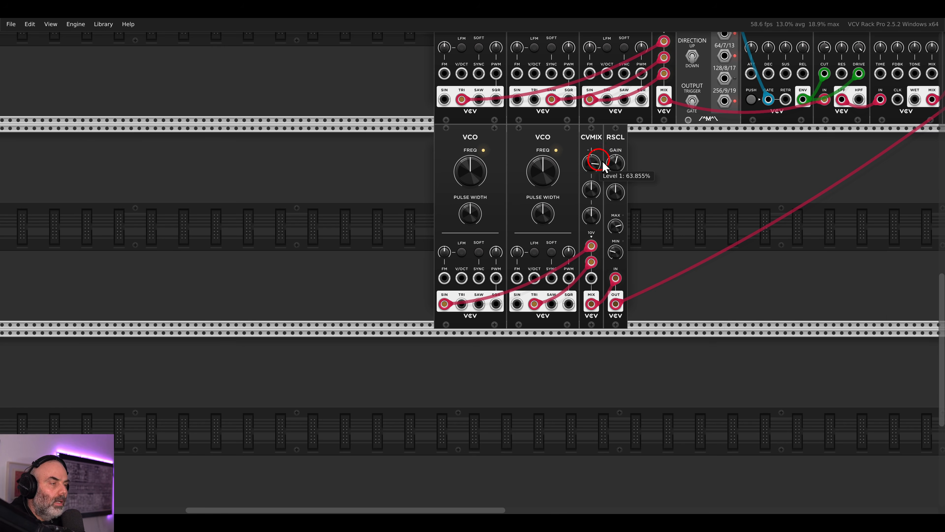
Tune the lower row's first VCO to about 49 Hz and lower the second VCO's frequency.
{"action": "scroll", "coordinate": [712, 186], "scroll_direction": "up", "scroll_amount": 6}
{"action": "scroll", "coordinate": [504, 129], "scroll_direction": "down", "scroll_amount": 4}
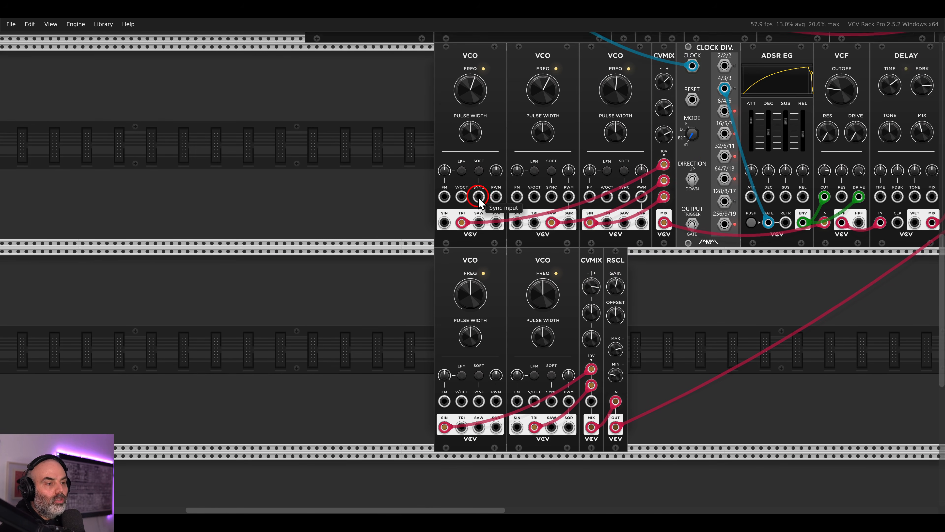
{"action": "right_click", "coordinate": [469, 223]}
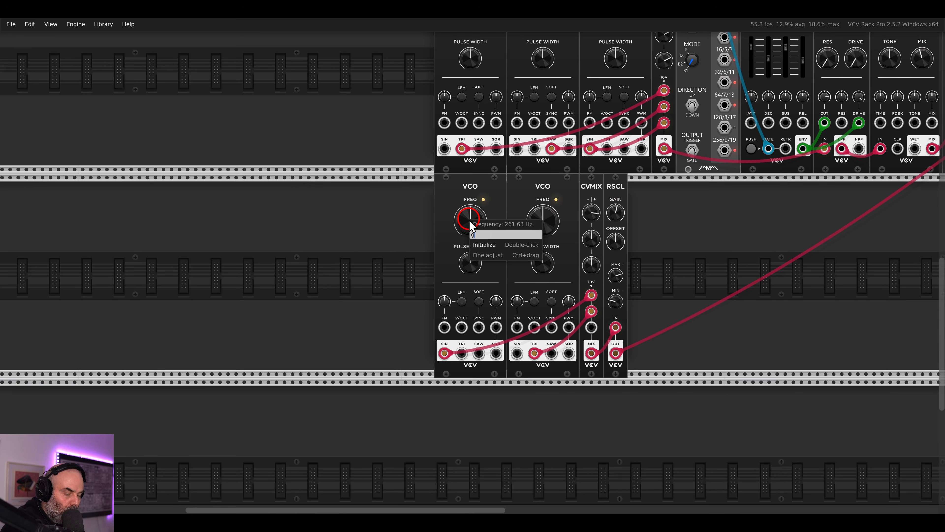
{"action": "key", "text": "Return"}
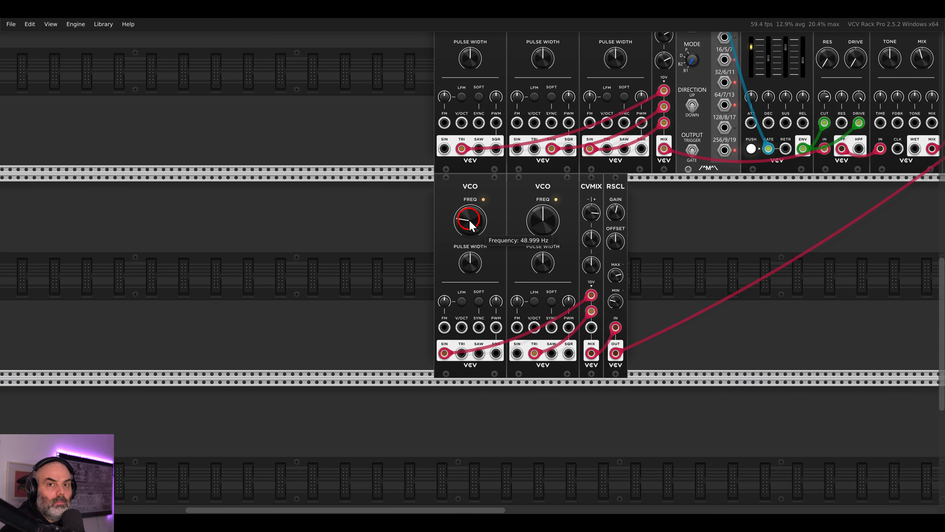
{"action": "right_click", "coordinate": [541, 228]}
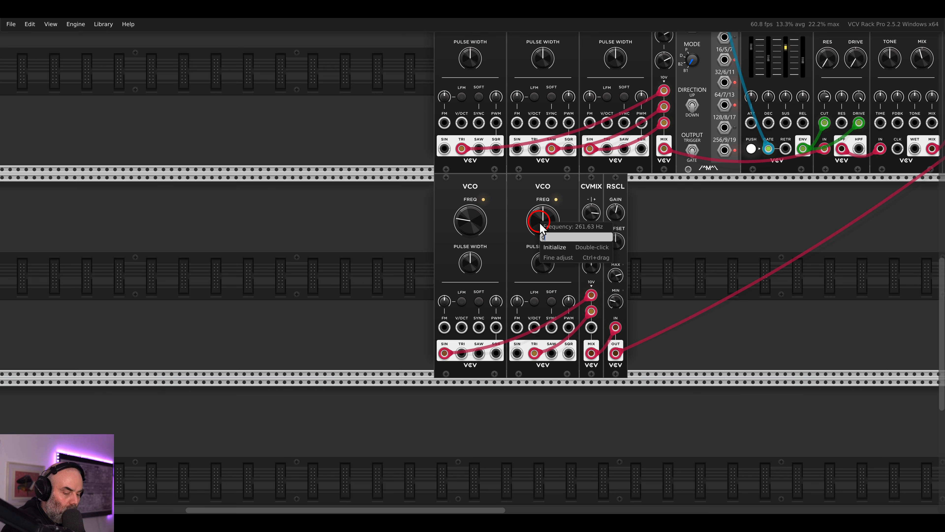
{"action": "key", "text": "Return"}
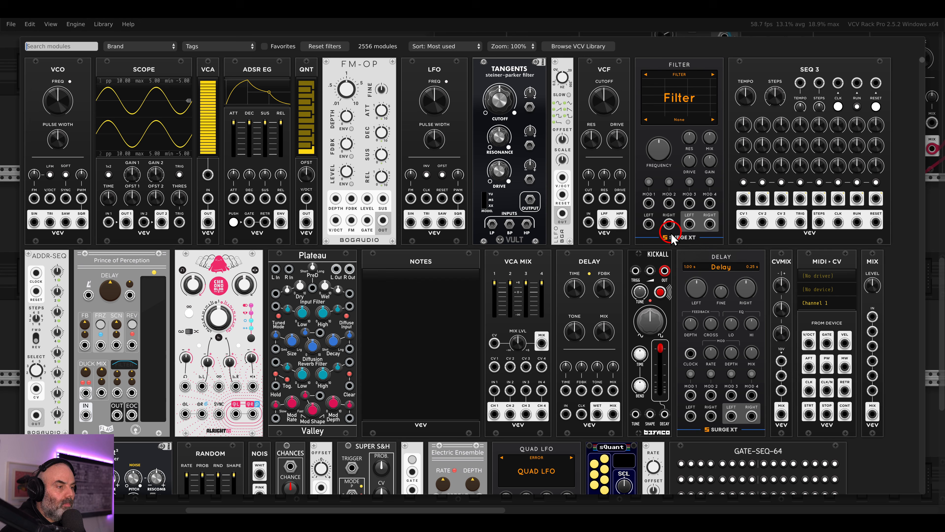
Add a Scope after the RSCL and route the RSCL's output through the Scope's first channel into the outgoing cable.
{"action": "right_click", "coordinate": [672, 238]}
{"action": "left_click", "coordinate": [165, 89]}
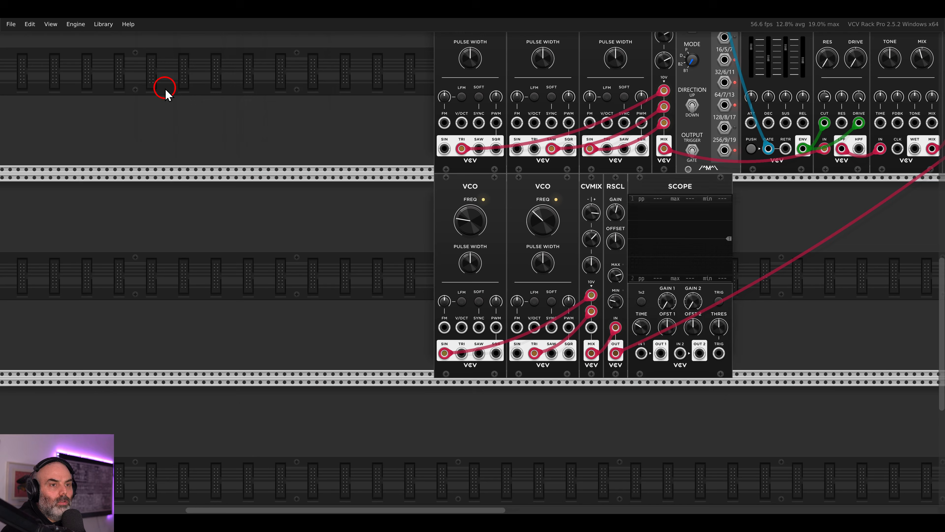
{"action": "scroll", "coordinate": [632, 355], "scroll_direction": "up", "scroll_amount": 3}
{"action": "mouse_move", "coordinate": [606, 353]}
{"action": "left_mouse_down"}
{"action": "mouse_move", "coordinate": [680, 353]}
{"action": "mouse_move", "coordinate": [611, 353]}
{"action": "left_mouse_up"}
Shorten the Scope's time scale to show the mixed waveform and raise the RSCL's gain to about 1.8x.
{"action": "left_click", "coordinate": [649, 311]}
{"action": "left_click_drag", "start_coordinate": [649, 302], "coordinate": [643, 246]}
{"action": "mouse_move", "coordinate": [607, 119]}
{"action": "left_mouse_down"}
{"action": "mouse_move", "coordinate": [602, 79]}
{"action": "mouse_move", "coordinate": [607, 114]}
{"action": "left_mouse_up"}
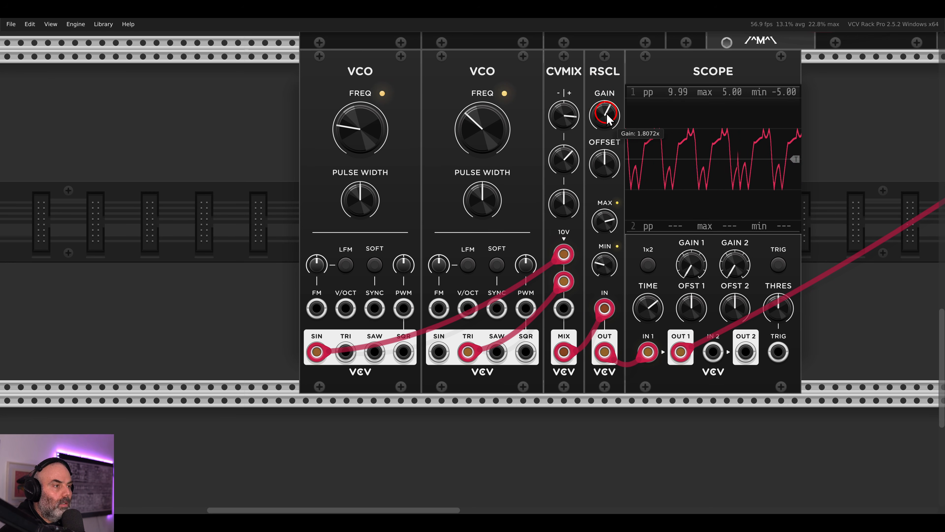
Look over the whole patch and read the topic list in the Notes module.
{"action": "scroll", "coordinate": [617, 168], "scroll_direction": "down", "scroll_amount": 5}
{"action": "left_click_drag", "start_coordinate": [783, 149], "coordinate": [466, 333]}
{"action": "scroll", "coordinate": [728, 130], "scroll_direction": "up", "scroll_amount": 3}
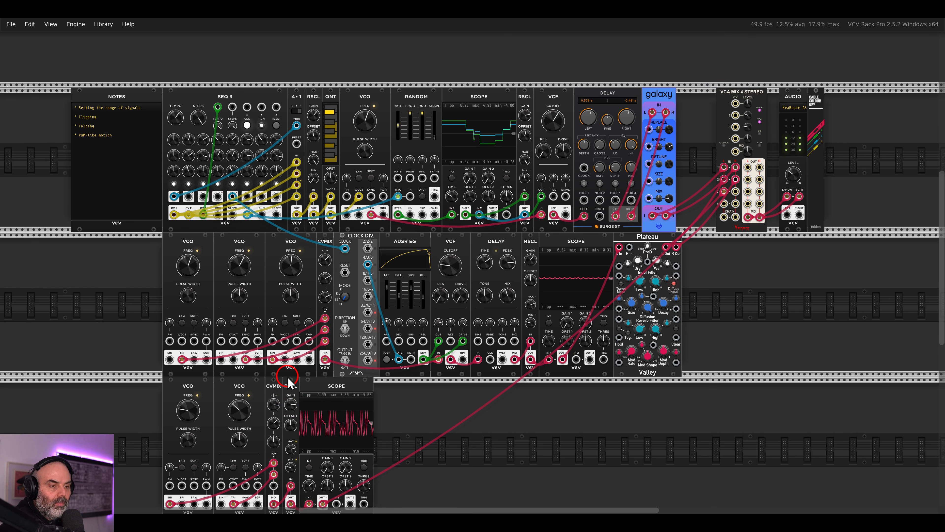
{"action": "left_click_drag", "start_coordinate": [280, 386], "coordinate": [550, 322]}
{"action": "scroll", "coordinate": [562, 317], "scroll_direction": "up", "scroll_amount": 4}
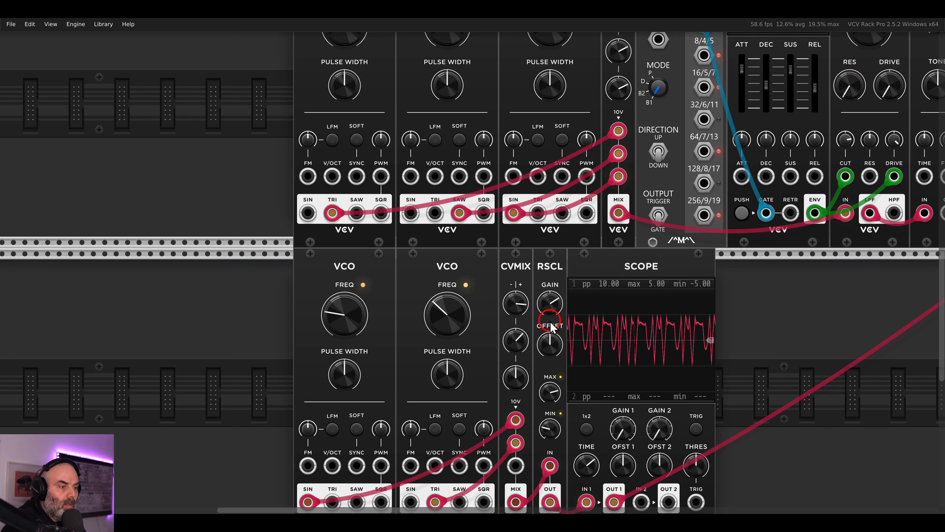
{"action": "scroll", "coordinate": [551, 326], "scroll_direction": "down", "scroll_amount": 2}
{"action": "scroll", "coordinate": [552, 329], "scroll_direction": "up", "scroll_amount": 3}
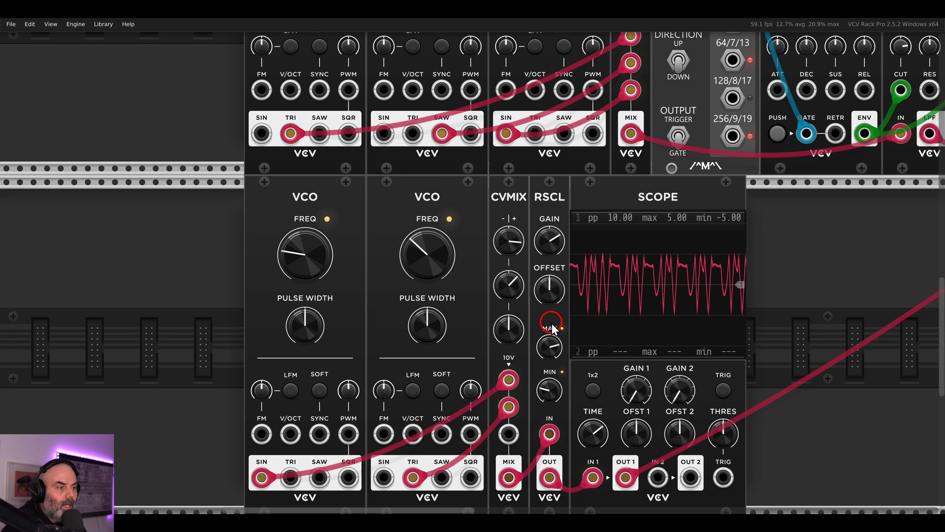
{"action": "left_click_drag", "start_coordinate": [555, 319], "coordinate": [571, 290]}
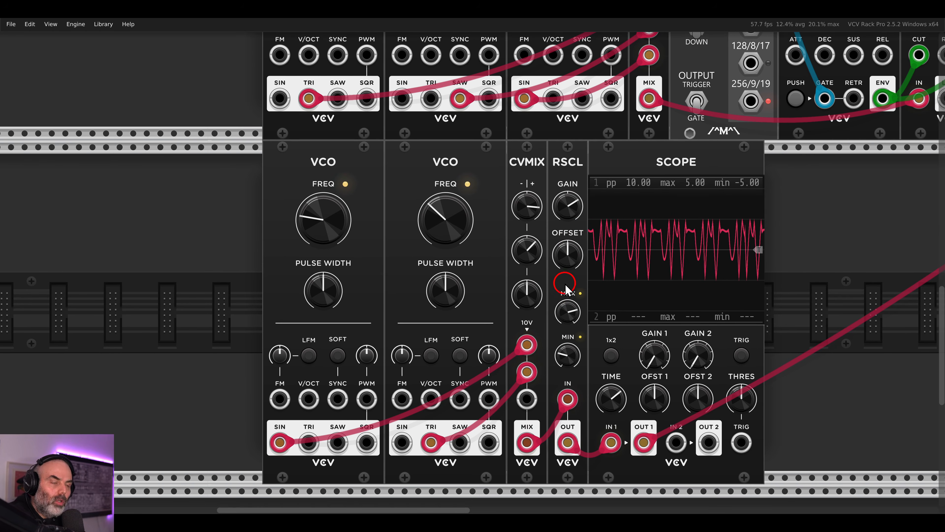
{"action": "scroll", "coordinate": [560, 247], "scroll_direction": "down", "scroll_amount": 5}
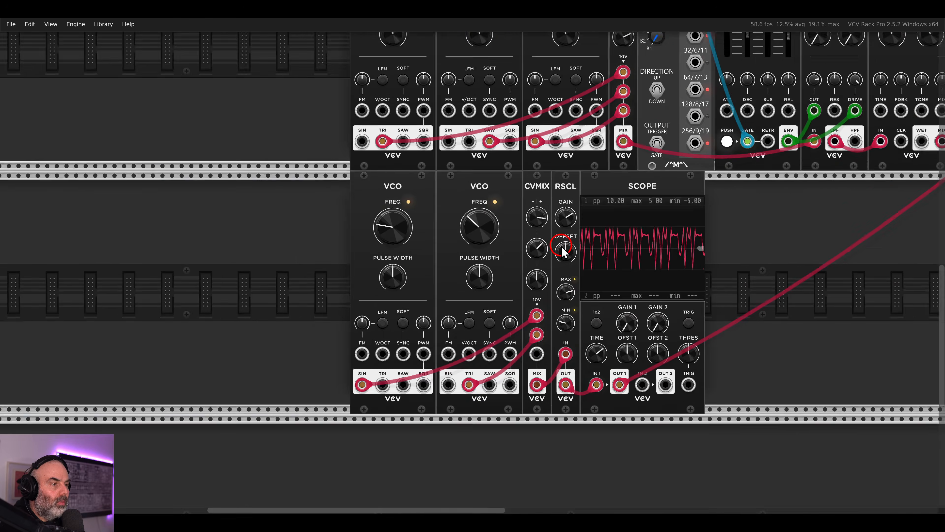
{"action": "left_click_drag", "start_coordinate": [451, 139], "coordinate": [487, 335]}
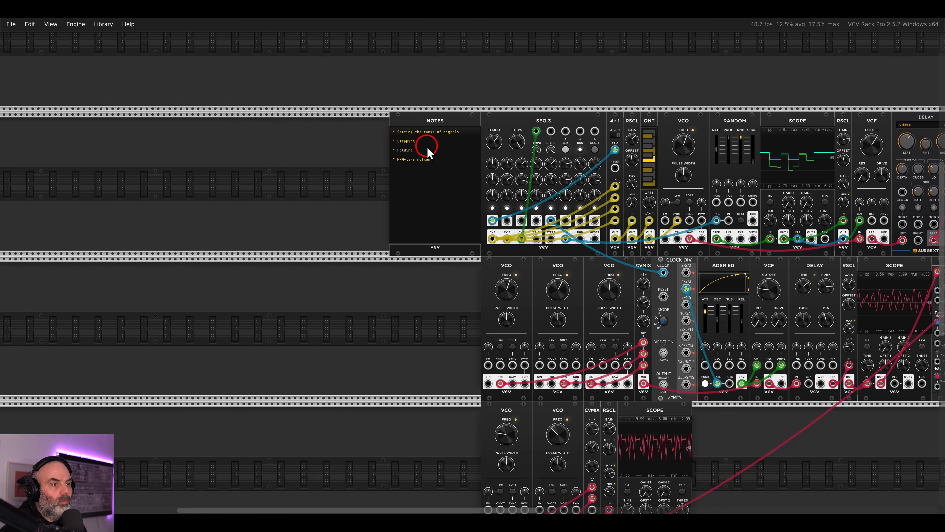
{"action": "mouse_move", "coordinate": [383, 136]}
{"action": "left_mouse_down"}
{"action": "mouse_move", "coordinate": [421, 148]}
{"action": "mouse_move", "coordinate": [382, 149]}
{"action": "mouse_move", "coordinate": [439, 170]}
{"action": "left_mouse_up"}
{"action": "scroll", "coordinate": [401, 152], "scroll_direction": "up", "scroll_amount": 5}
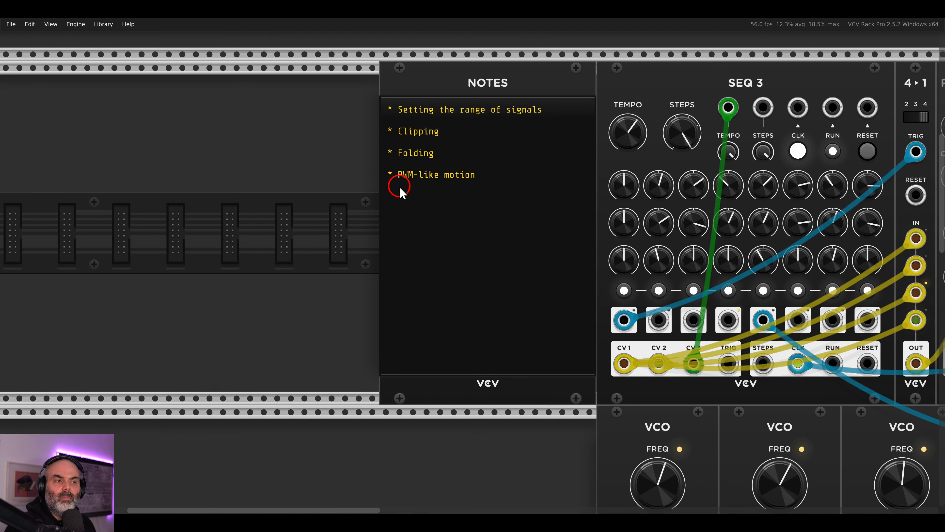
{"action": "scroll", "coordinate": [400, 187], "scroll_direction": "down", "scroll_amount": 20}
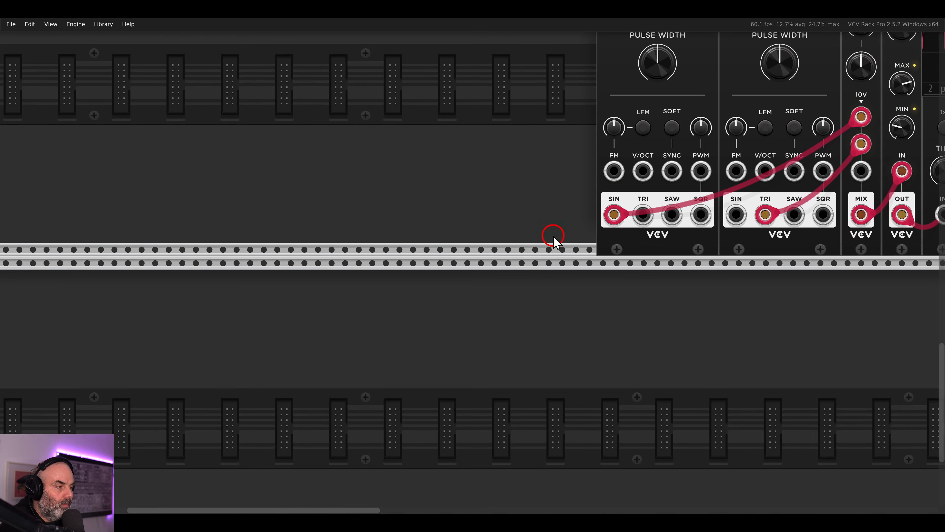
{"action": "left_click_drag", "start_coordinate": [666, 192], "coordinate": [283, 330]}
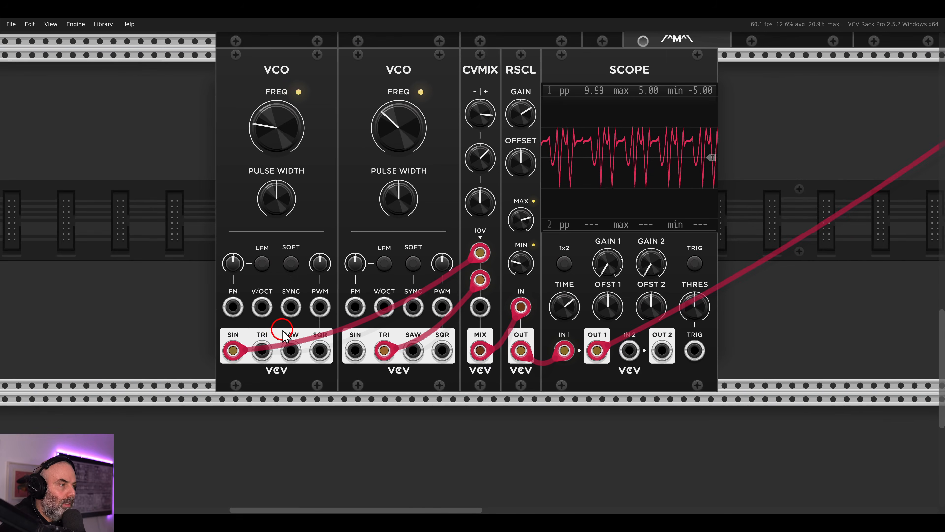
Add two Delay modules after the lower row's Scope and route the Scope's first channel output into both Delays' audio inputs.
{"action": "scroll", "coordinate": [558, 185], "scroll_direction": "down", "scroll_amount": 6}
{"action": "right_click", "coordinate": [656, 182]}
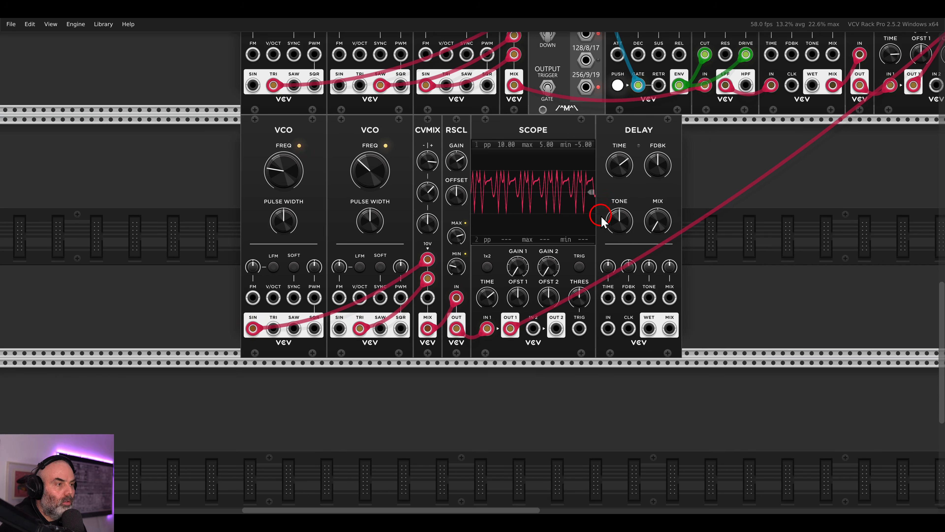
{"action": "key", "text": "ctrl+d"}
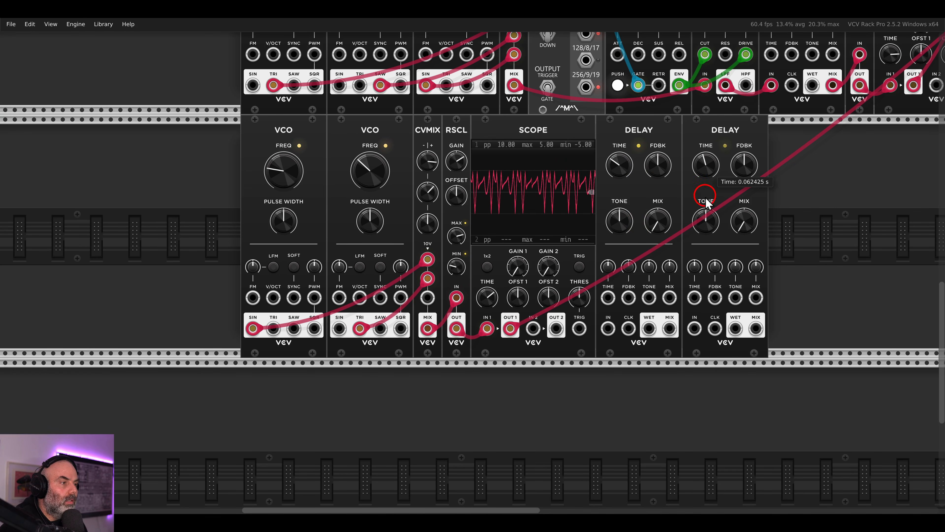
{"action": "left_click_drag", "start_coordinate": [806, 173], "coordinate": [492, 348]}
{"action": "left_click_drag", "start_coordinate": [756, 130], "coordinate": [611, 274]}
{"action": "left_click_drag", "start_coordinate": [725, 122], "coordinate": [450, 302]}
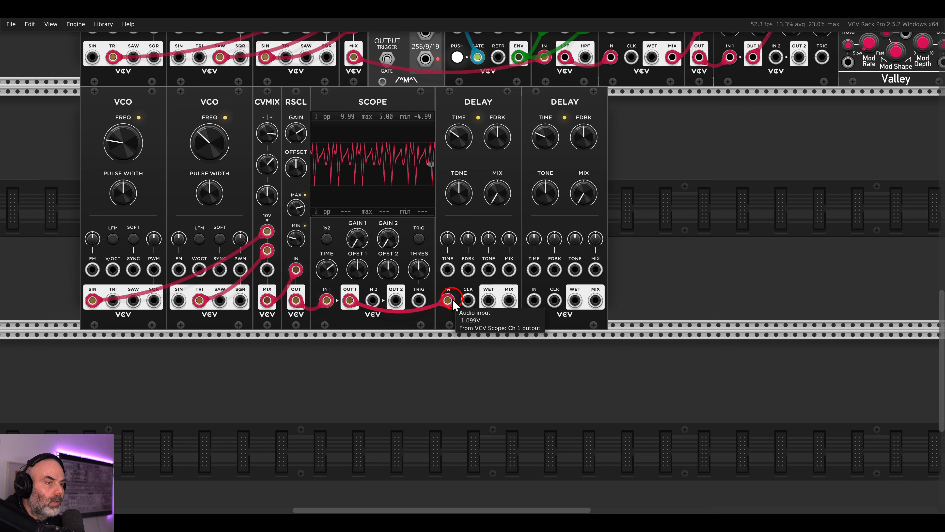
{"action": "left_click_drag", "start_coordinate": [451, 305], "coordinate": [533, 301]}
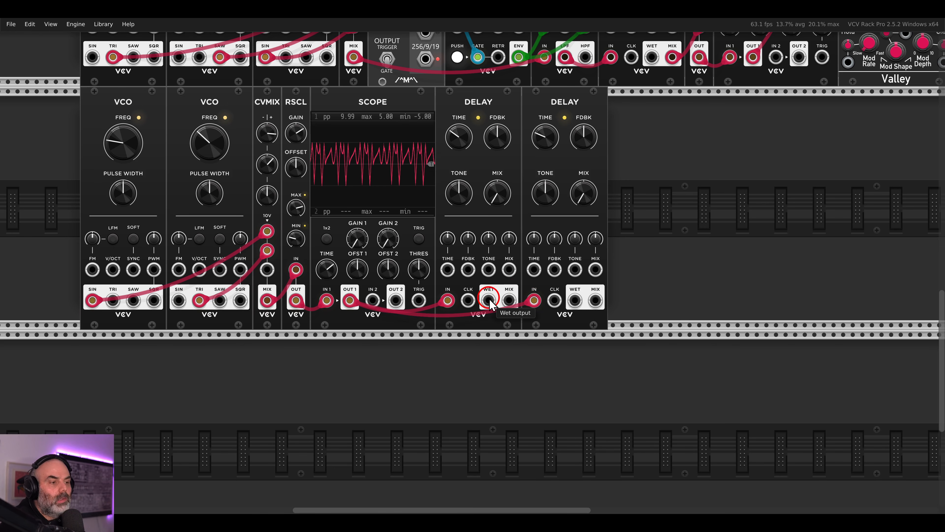
Route the two Delays' mix outputs to the left and right inputs of one channel on the VCA Mix 4 Stereo.
{"action": "scroll", "coordinate": [515, 289], "scroll_direction": "up", "scroll_amount": 12}
{"action": "scroll", "coordinate": [515, 290], "scroll_direction": "right", "scroll_amount": 10}
{"action": "left_click_drag", "start_coordinate": [514, 290], "coordinate": [456, 239]}
{"action": "scroll", "coordinate": [659, 257], "scroll_direction": "down", "scroll_amount": 4}
{"action": "scroll", "coordinate": [659, 257], "scroll_direction": "down", "scroll_amount": 10}
{"action": "scroll", "coordinate": [659, 257], "scroll_direction": "left", "scroll_amount": 6}
{"action": "scroll", "coordinate": [461, 240], "scroll_direction": "up", "scroll_amount": 9}
{"action": "scroll", "coordinate": [461, 239], "scroll_direction": "right", "scroll_amount": 8}
{"action": "scroll", "coordinate": [685, 236], "scroll_direction": "up", "scroll_amount": 5}
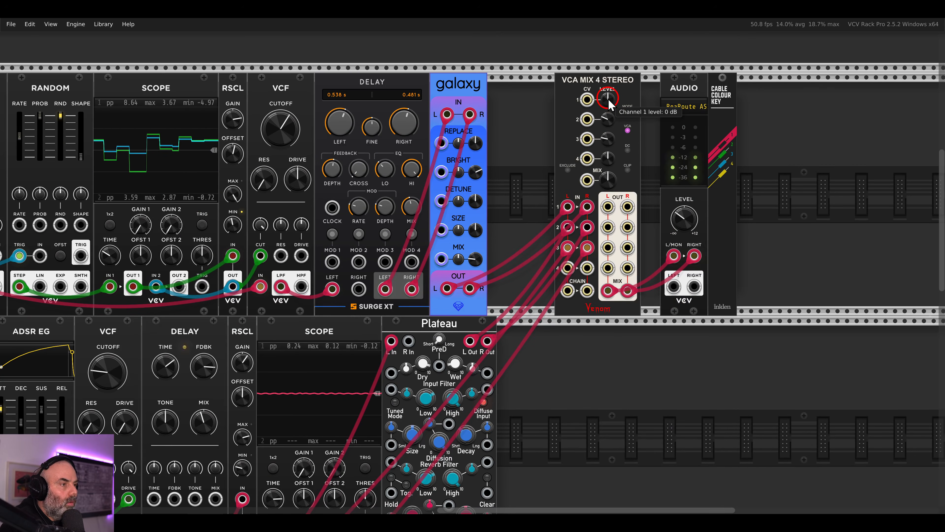
Turn down the levels of channels 1 and 2 on the VCA Mix 4 Stereo.
{"action": "left_click_drag", "start_coordinate": [608, 100], "coordinate": [612, 154]}
{"action": "left_click_drag", "start_coordinate": [608, 120], "coordinate": [613, 164]}
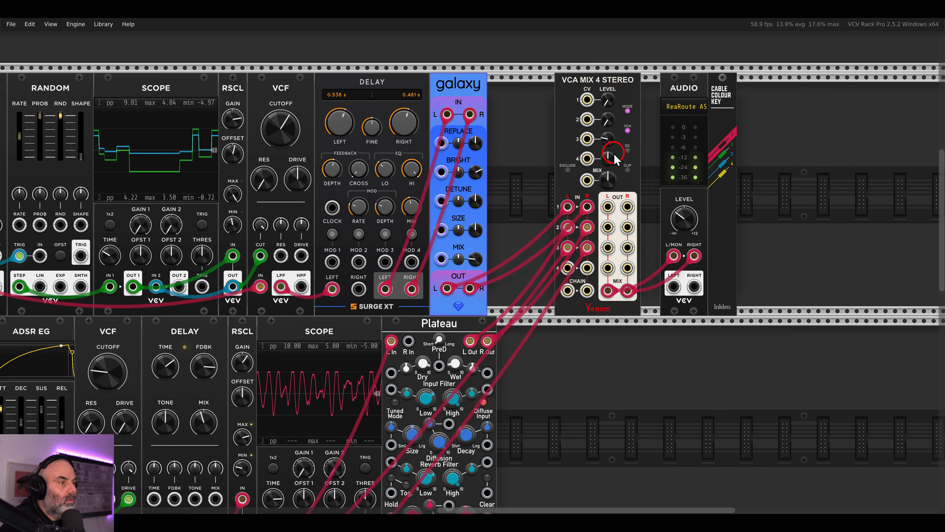
{"action": "scroll", "coordinate": [614, 159], "scroll_direction": "down", "scroll_amount": 8}
{"action": "scroll", "coordinate": [614, 158], "scroll_direction": "left", "scroll_amount": 9}
{"action": "scroll", "coordinate": [495, 292], "scroll_direction": "down", "scroll_amount": 5}
{"action": "scroll", "coordinate": [495, 292], "scroll_direction": "left", "scroll_amount": 5}
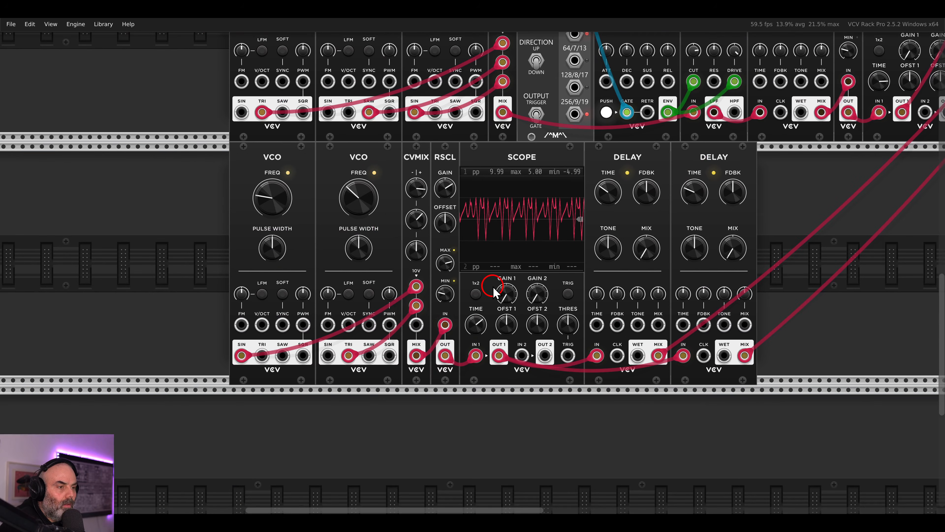
Raise the mix and feedback amounts on both Delays in the lower row.
{"action": "scroll", "coordinate": [493, 286], "scroll_direction": "up", "scroll_amount": 1}
{"action": "left_click_drag", "start_coordinate": [663, 266], "coordinate": [547, 278]}
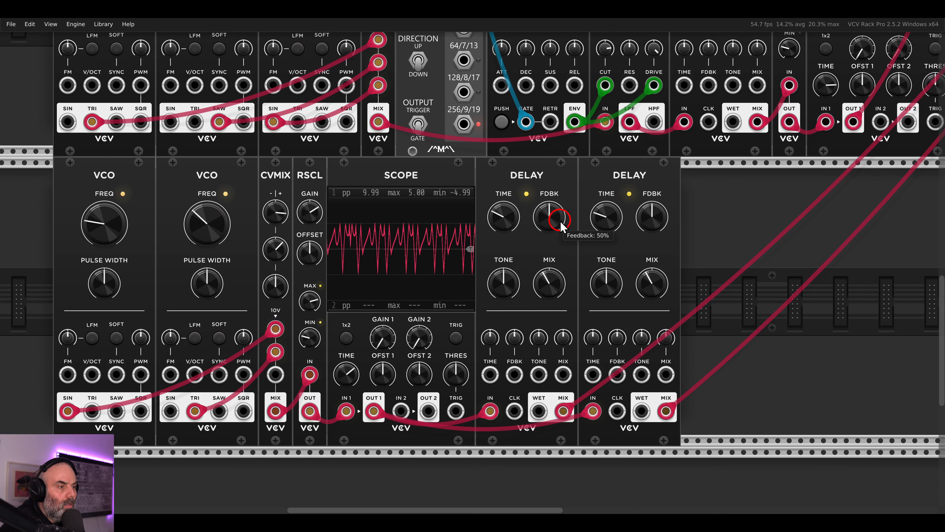
{"action": "left_click_drag", "start_coordinate": [636, 193], "coordinate": [703, 190]}
Insert an LFO between the two Delays and connect its sine output to both Delays' time inputs.
{"action": "right_click", "coordinate": [612, 210]}
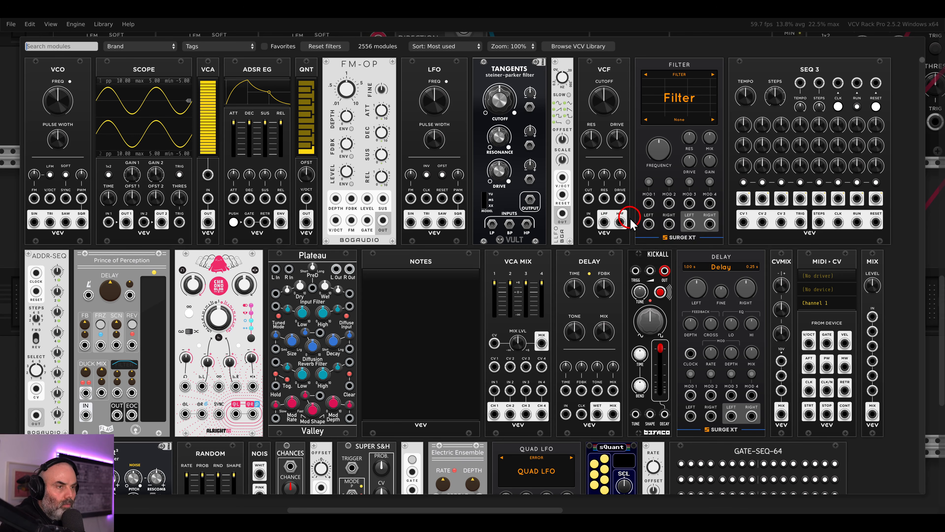
{"action": "left_click", "coordinate": [455, 85]}
{"action": "left_click_drag", "start_coordinate": [692, 189], "coordinate": [622, 184]}
{"action": "left_click_drag", "start_coordinate": [872, 184], "coordinate": [674, 196]}
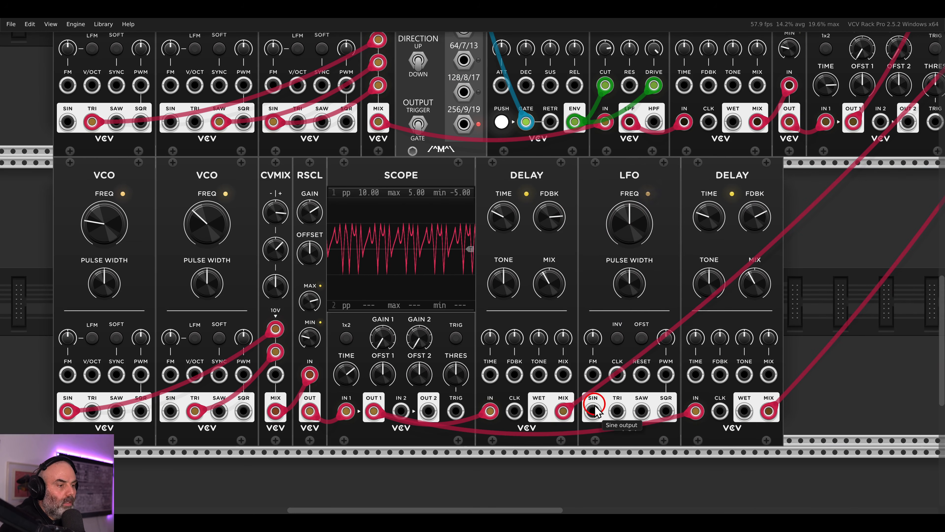
{"action": "left_click_drag", "start_coordinate": [593, 410], "coordinate": [490, 374]}
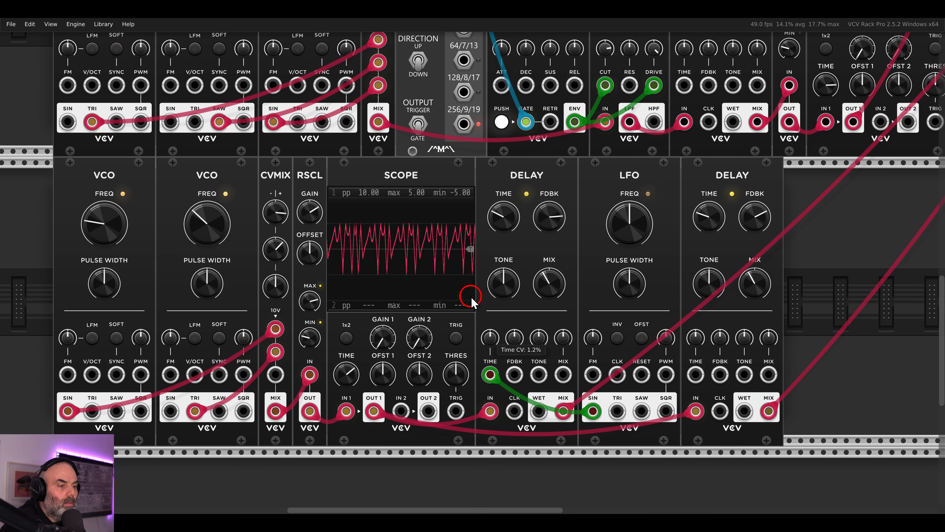
{"action": "left_click_drag", "start_coordinate": [696, 375], "coordinate": [593, 411]}
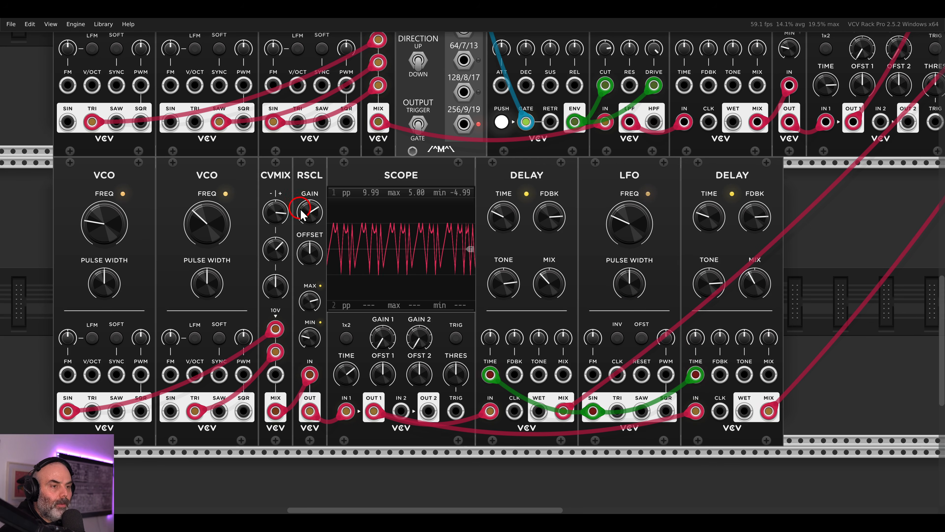
Raise the RSCL's gain to about 7.6x and compare the sound with the Delays and LFO bypassed and re-enabled.
{"action": "left_click_drag", "start_coordinate": [301, 215], "coordinate": [313, 190]}
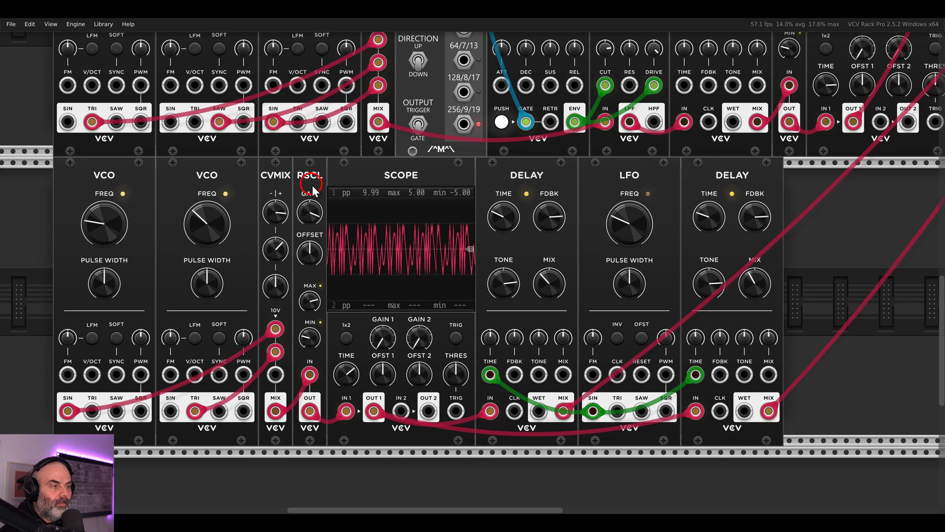
{"action": "left_click_drag", "start_coordinate": [730, 195], "coordinate": [514, 198]}
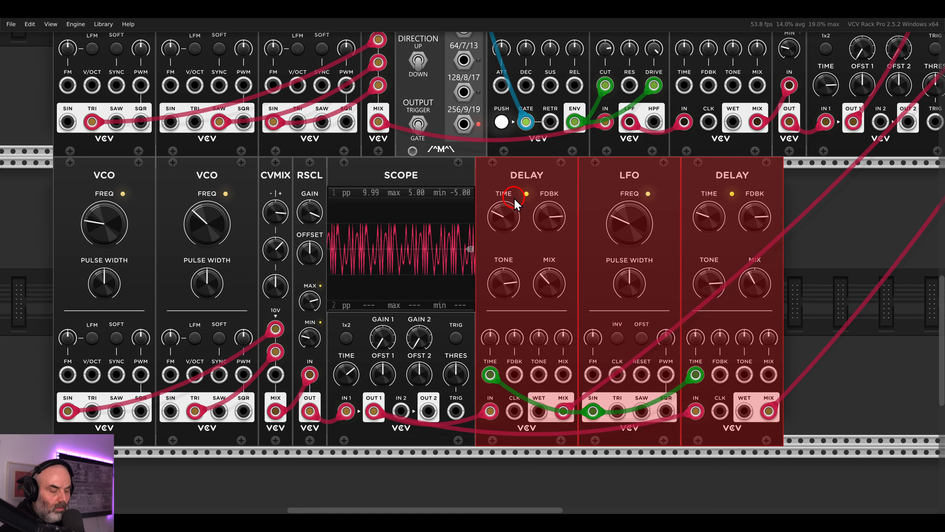
{"action": "key", "text": "ctrl+e"}
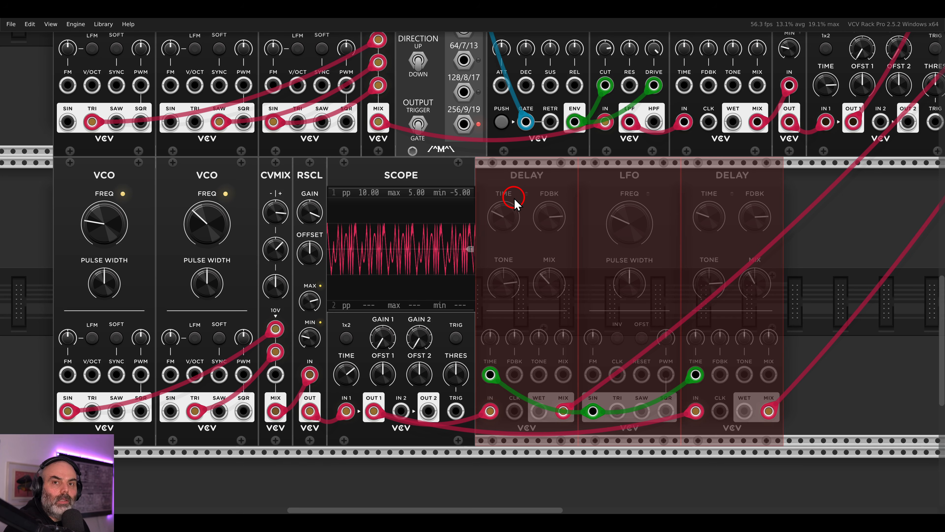
{"action": "key", "text": "ctrl+e"}
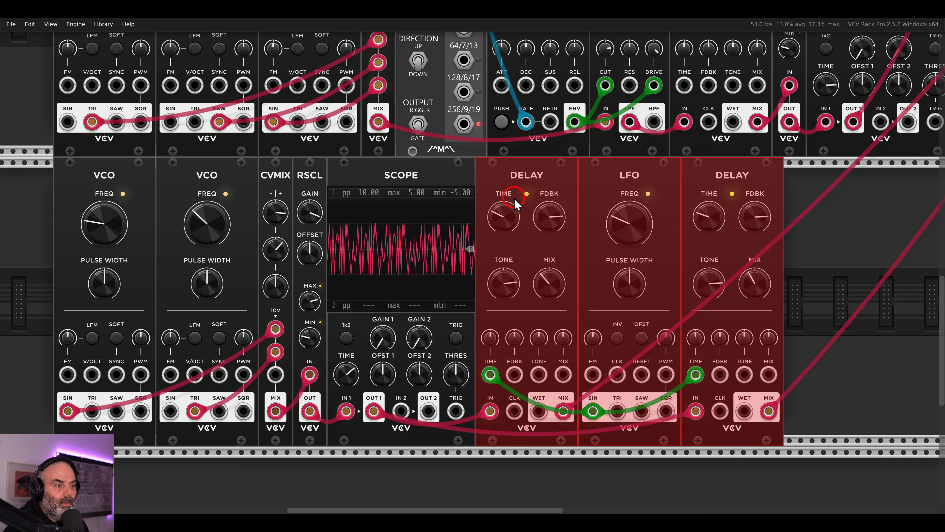
{"action": "left_click", "coordinate": [827, 218]}
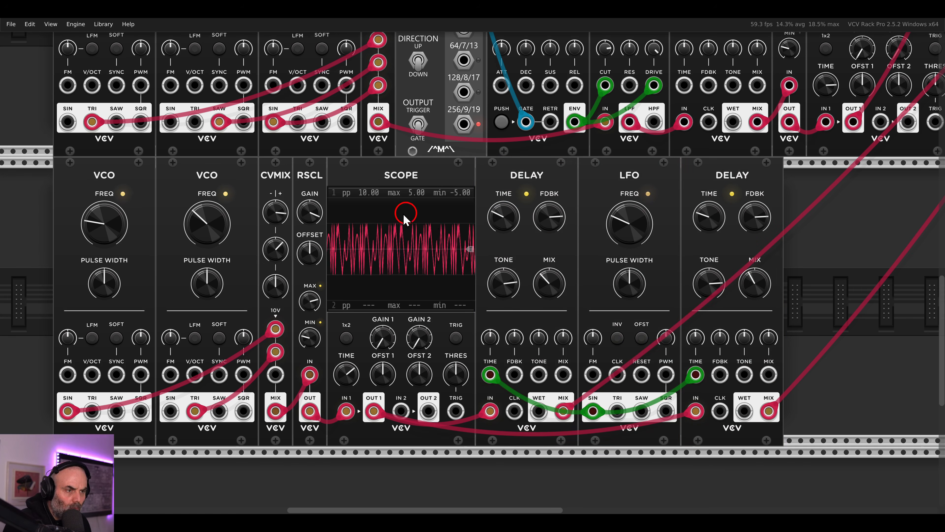
Shorten the lower Scope's time scale and turn on its trigger to steady the folded waveform.
{"action": "scroll", "coordinate": [403, 219], "scroll_direction": "up", "scroll_amount": 5}
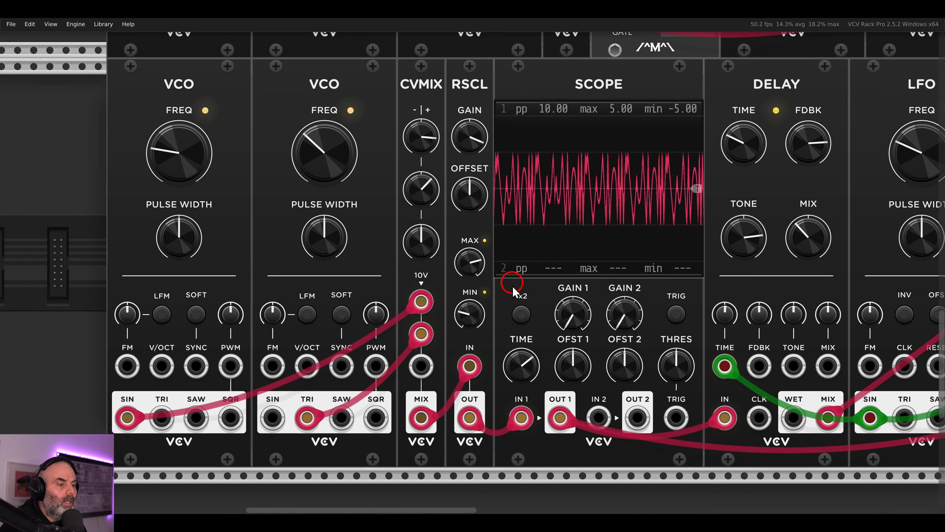
{"action": "left_click_drag", "start_coordinate": [524, 366], "coordinate": [519, 351]}
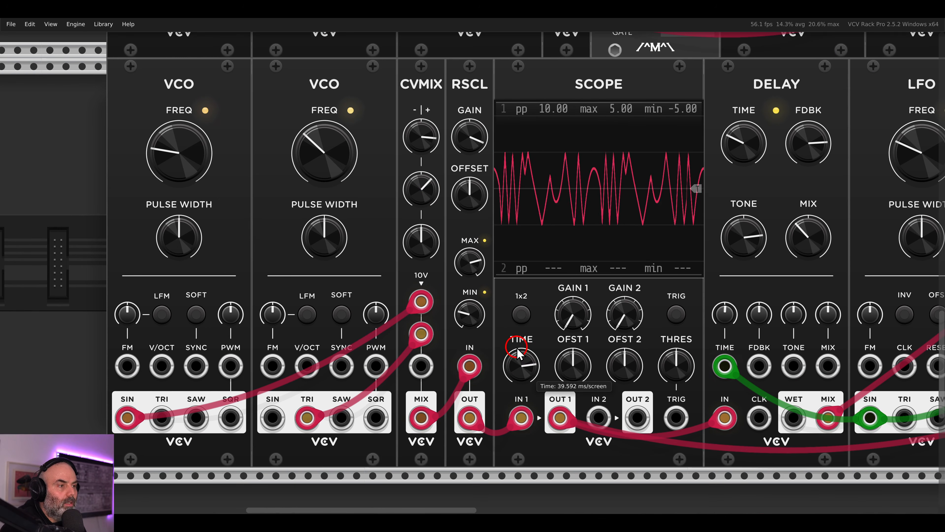
{"action": "left_click", "coordinate": [670, 317]}
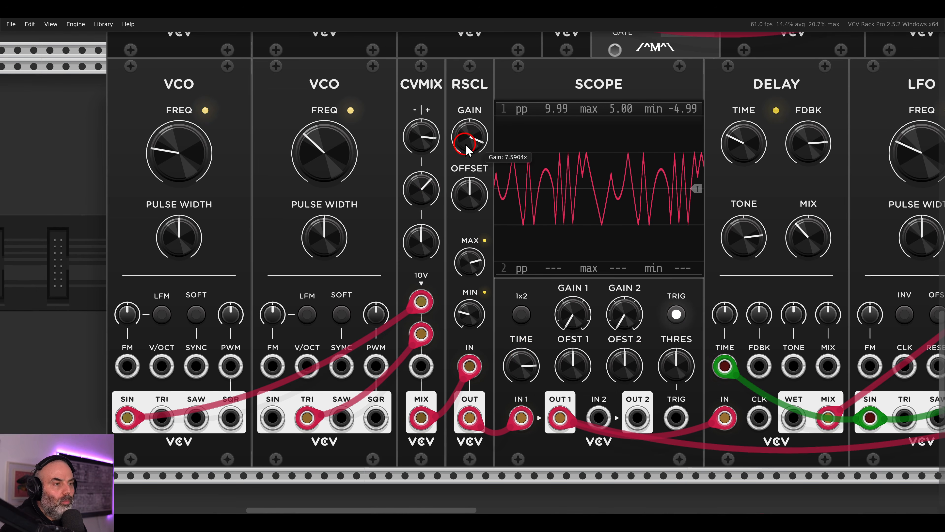
Sweep the RSCL's gain and offset to vary the folding, leaving a moderate gain and resetting the offset to 0 V.
{"action": "mouse_move", "coordinate": [466, 150]}
{"action": "left_mouse_down"}
{"action": "mouse_move", "coordinate": [469, 165]}
{"action": "mouse_move", "coordinate": [468, 153]}
{"action": "left_mouse_up"}
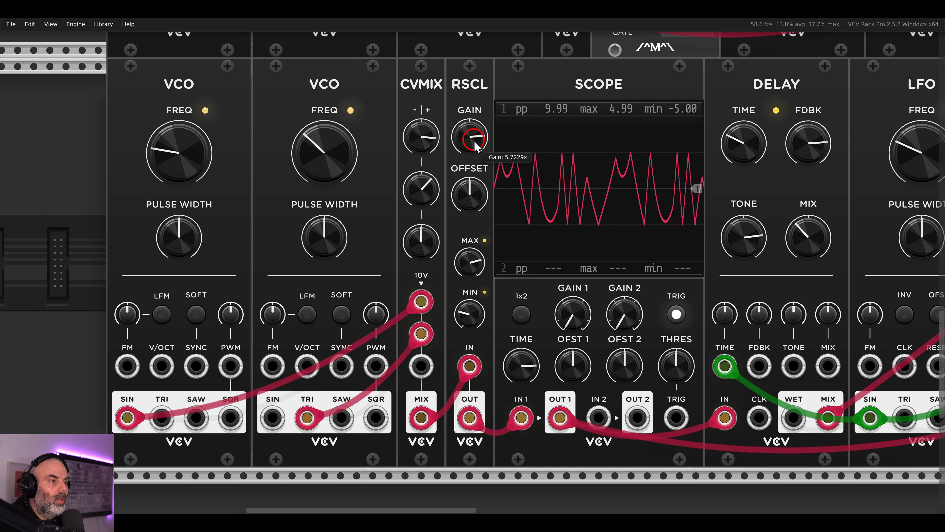
{"action": "left_click_drag", "start_coordinate": [472, 143], "coordinate": [476, 177]}
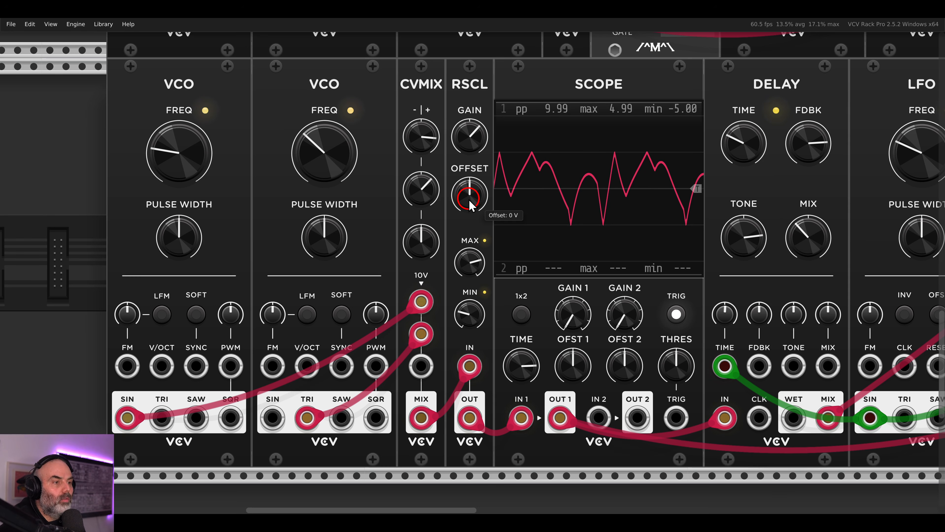
{"action": "left_click_drag", "start_coordinate": [470, 207], "coordinate": [475, 238]}
{"action": "right_click", "coordinate": [474, 237]}
{"action": "left_click", "coordinate": [475, 187]}
{"action": "mouse_move", "coordinate": [475, 195]}
{"action": "left_mouse_down"}
{"action": "mouse_move", "coordinate": [473, 210]}
{"action": "mouse_move", "coordinate": [473, 186]}
{"action": "left_mouse_up"}
{"action": "left_click_drag", "start_coordinate": [474, 142], "coordinate": [469, 128]}
{"action": "left_click_drag", "start_coordinate": [469, 195], "coordinate": [466, 120]}
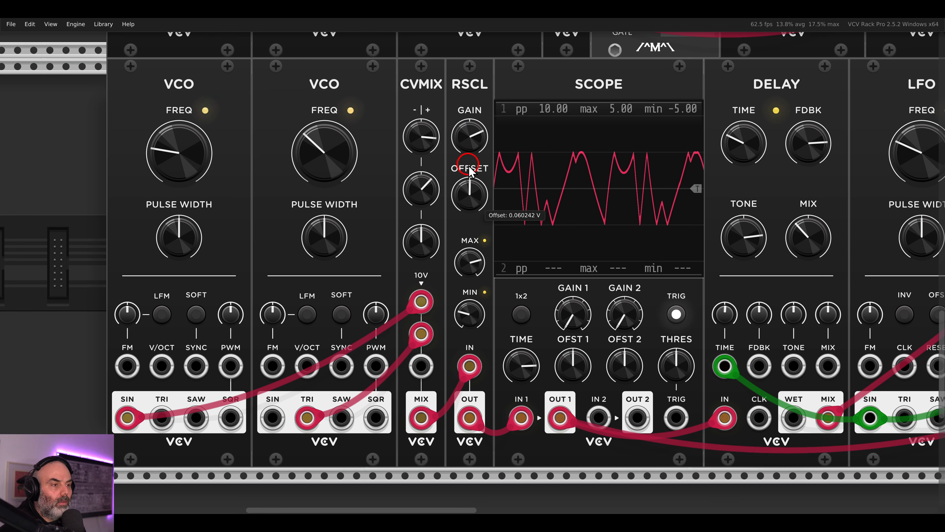
{"action": "double_click", "coordinate": [472, 192]}
Make room after the lower row's second VCO and place another LFO between it and the CV Mix.
{"action": "scroll", "coordinate": [474, 189], "scroll_direction": "down", "scroll_amount": 2}
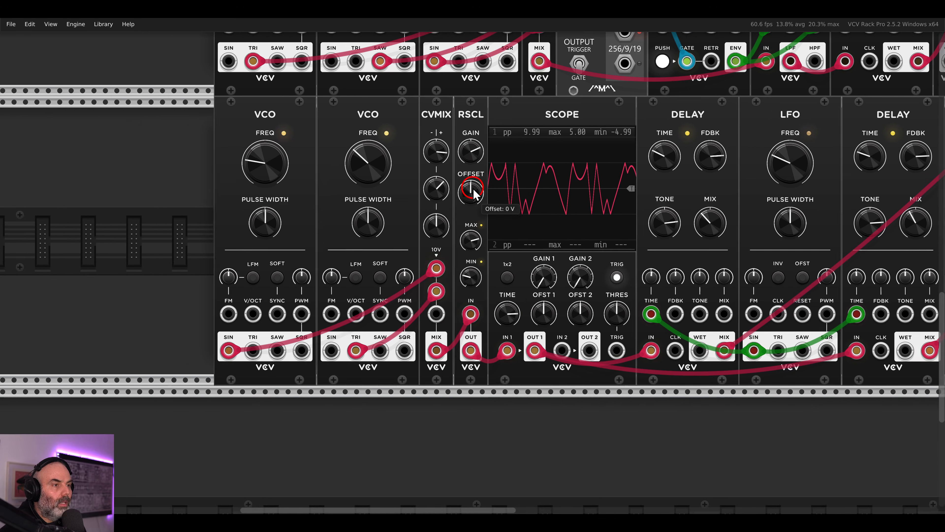
{"action": "scroll", "coordinate": [446, 189], "scroll_direction": "right", "scroll_amount": 4}
{"action": "left_click_drag", "start_coordinate": [888, 183], "coordinate": [361, 118]}
{"action": "left_click_drag", "start_coordinate": [359, 119], "coordinate": [483, 125]}
{"action": "left_click", "coordinate": [347, 120]}
{"action": "left_click_drag", "start_coordinate": [331, 123], "coordinate": [324, 164]}
{"action": "right_click", "coordinate": [397, 146]}
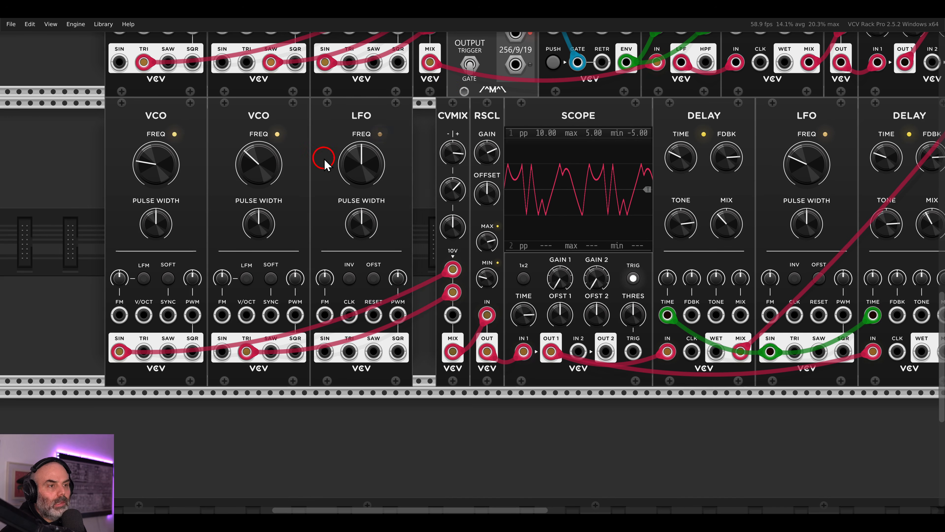
Move the CV Mix and all modules after it up against the new LFO to close the gap.
{"action": "scroll", "coordinate": [588, 175], "scroll_direction": "right", "scroll_amount": 3}
{"action": "left_click_drag", "start_coordinate": [885, 166], "coordinate": [339, 119]}
{"action": "left_click", "coordinate": [360, 422]}
{"action": "left_click_drag", "start_coordinate": [344, 412], "coordinate": [416, 412]}
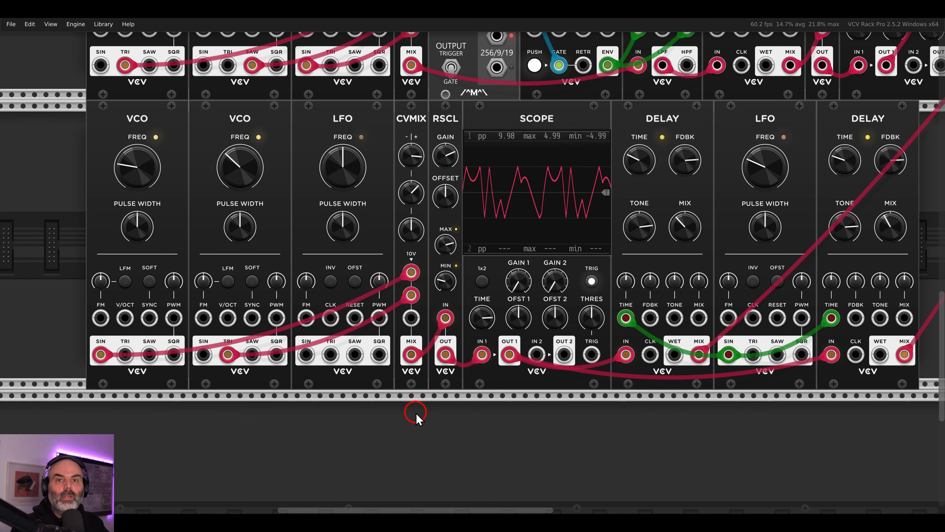
Place a new Scope in the empty row below the folding voice.
{"action": "scroll", "coordinate": [445, 336], "scroll_direction": "down", "scroll_amount": 4}
{"action": "right_click", "coordinate": [447, 337]}
{"action": "left_click", "coordinate": [184, 147]}
{"action": "left_click_drag", "start_coordinate": [261, 218], "coordinate": [421, 300]}
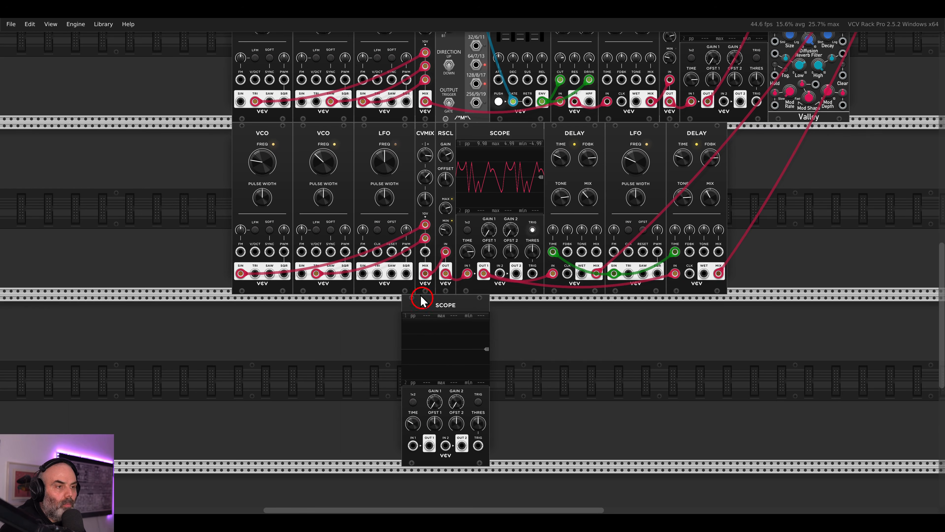
Add an LFO, a VCO and a CV Mix alongside the new Scope in the bottom row.
{"action": "key", "text": "ctrl+d"}
{"action": "key", "text": "ctrl+d"}
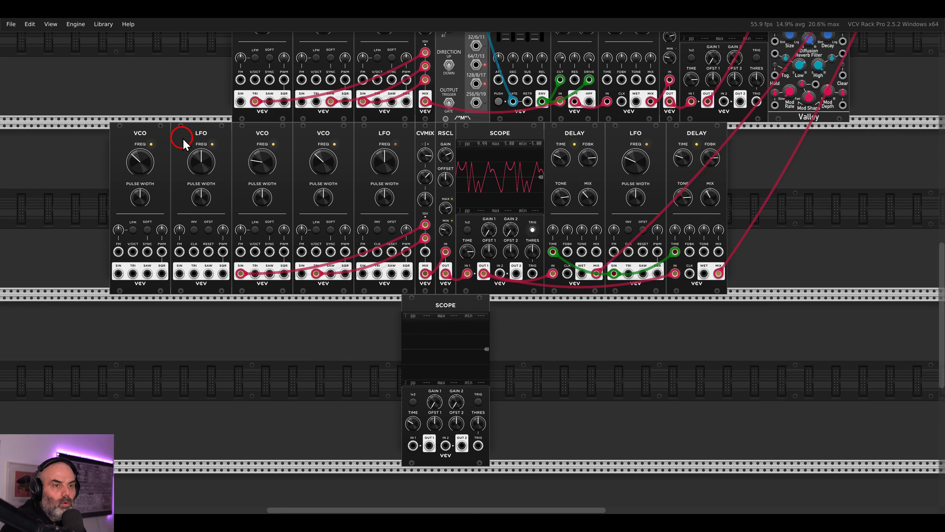
{"action": "left_click_drag", "start_coordinate": [183, 143], "coordinate": [232, 354]}
{"action": "left_click_drag", "start_coordinate": [126, 134], "coordinate": [384, 344]}
{"action": "scroll", "coordinate": [326, 374], "scroll_direction": "up", "scroll_amount": 2}
{"action": "right_click", "coordinate": [489, 291]}
{"action": "left_click", "coordinate": [780, 268]}
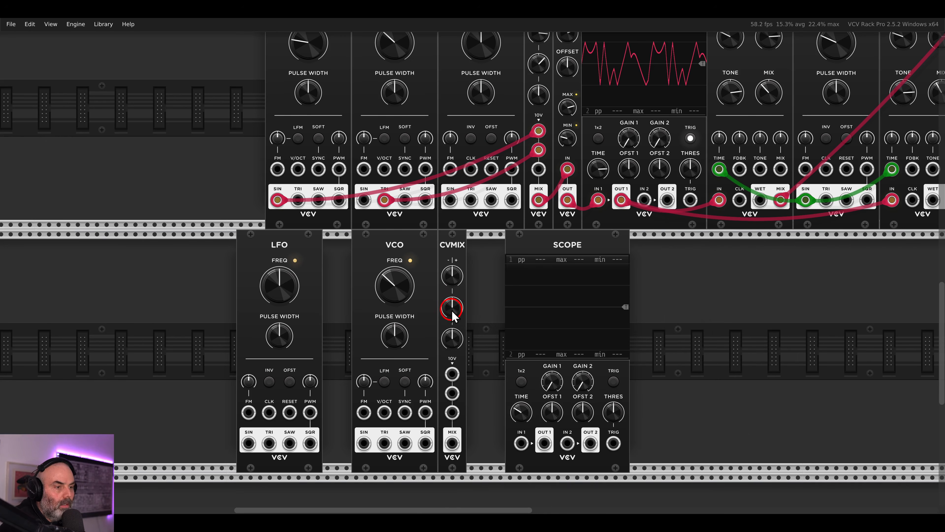
Patch the bottom VCO's sine through the CV Mix's first input to the Scope's first input and raise Level 1.
{"action": "scroll", "coordinate": [449, 306], "scroll_direction": "down", "scroll_amount": 1}
{"action": "left_click_drag", "start_coordinate": [363, 394], "coordinate": [453, 325]}
{"action": "left_click_drag", "start_coordinate": [452, 393], "coordinate": [521, 394]}
{"action": "left_click_drag", "start_coordinate": [452, 225], "coordinate": [451, 217]}
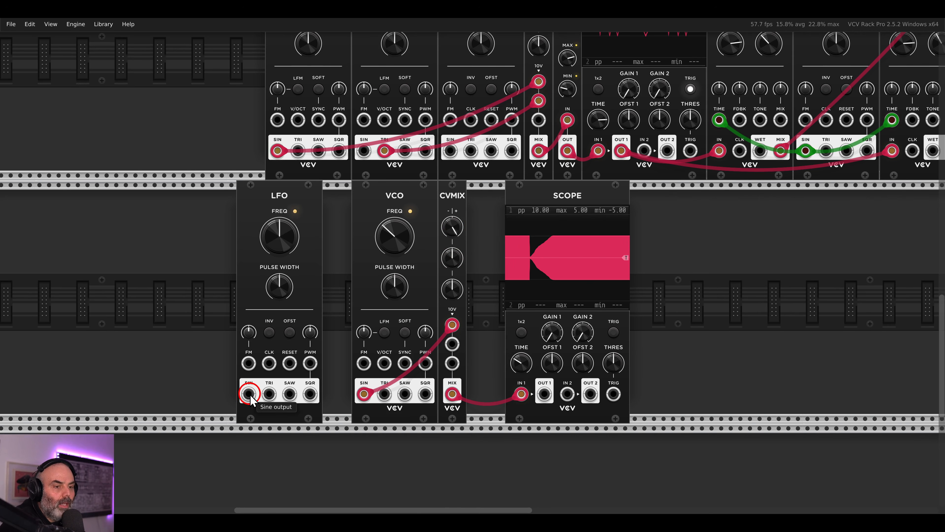
Patch the bottom LFO's sine into the CV Mix's second input, shorten the Scope's time scale and raise Level 2 to shift the VCO's wave.
{"action": "left_click_drag", "start_coordinate": [248, 393], "coordinate": [453, 343]}
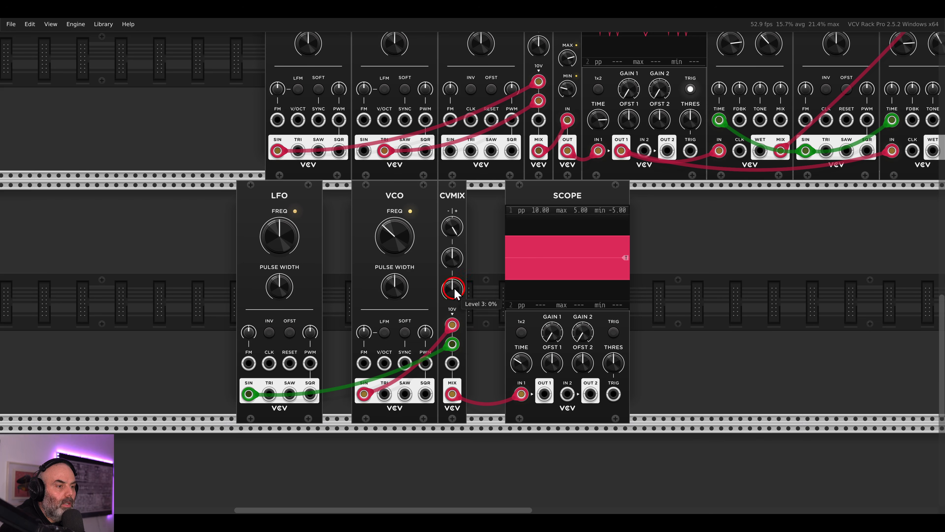
{"action": "left_click_drag", "start_coordinate": [458, 231], "coordinate": [456, 253]}
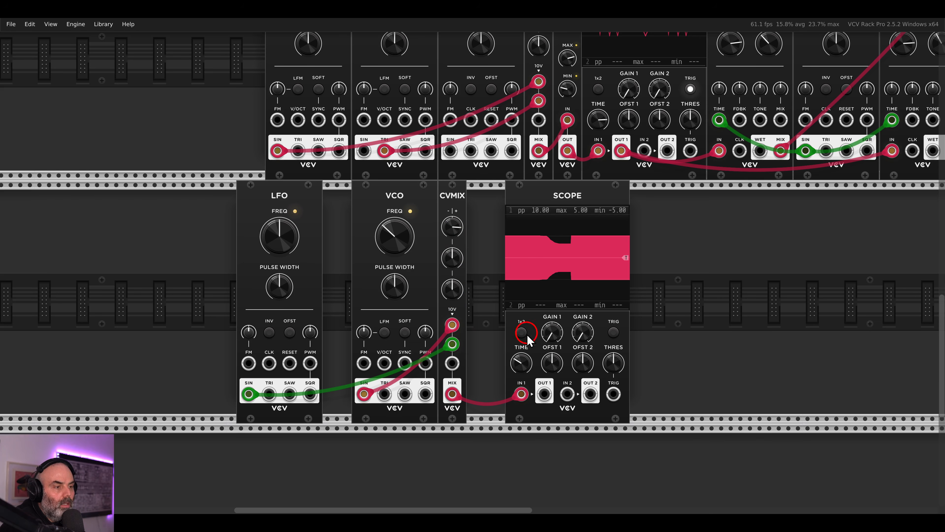
{"action": "left_click_drag", "start_coordinate": [522, 361], "coordinate": [512, 302]}
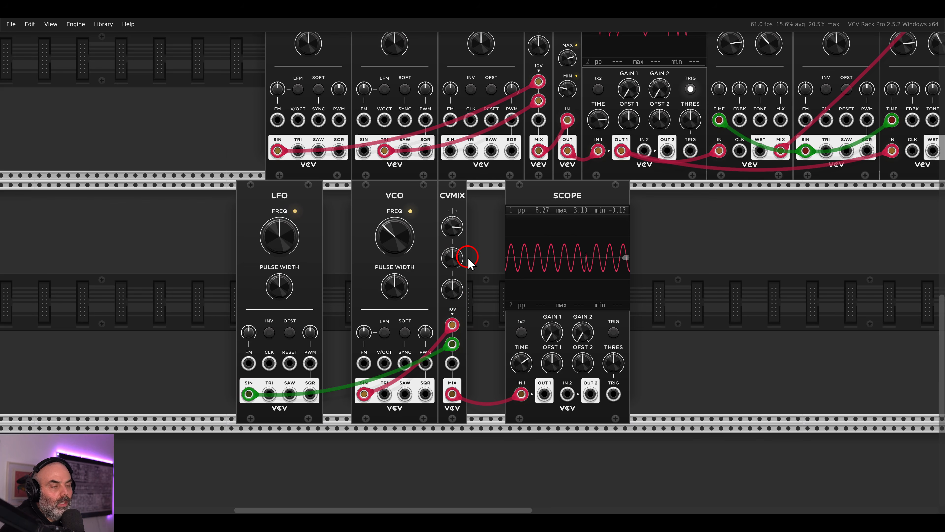
{"action": "scroll", "coordinate": [465, 256], "scroll_direction": "up", "scroll_amount": 2}
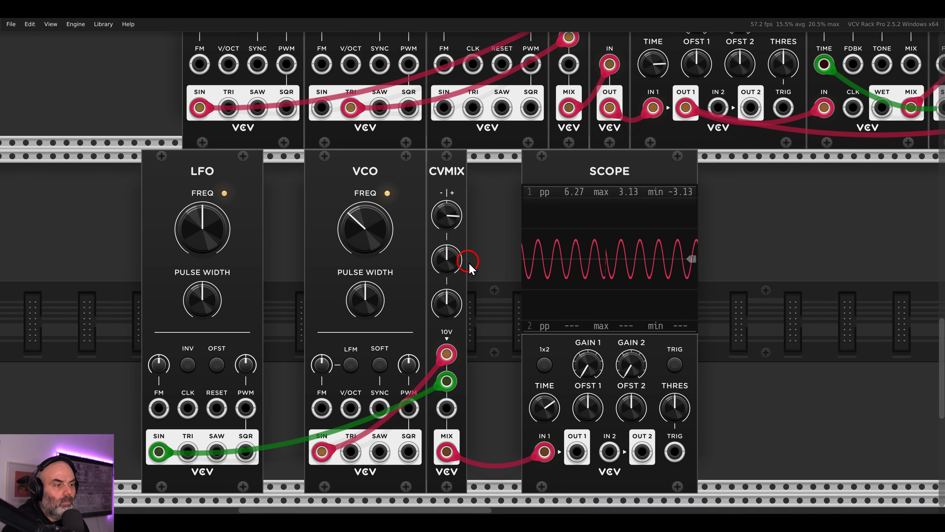
{"action": "left_click_drag", "start_coordinate": [466, 262], "coordinate": [431, 179]}
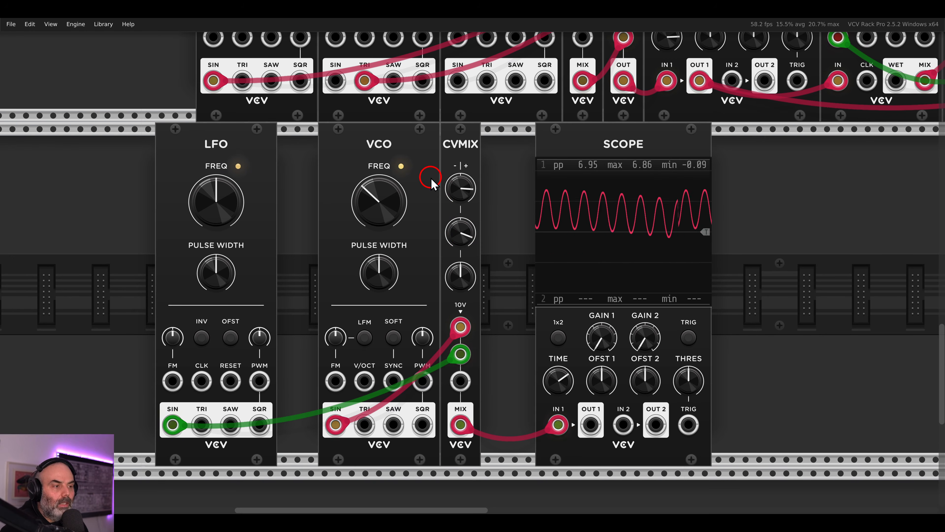
{"action": "mouse_move", "coordinate": [456, 231]}
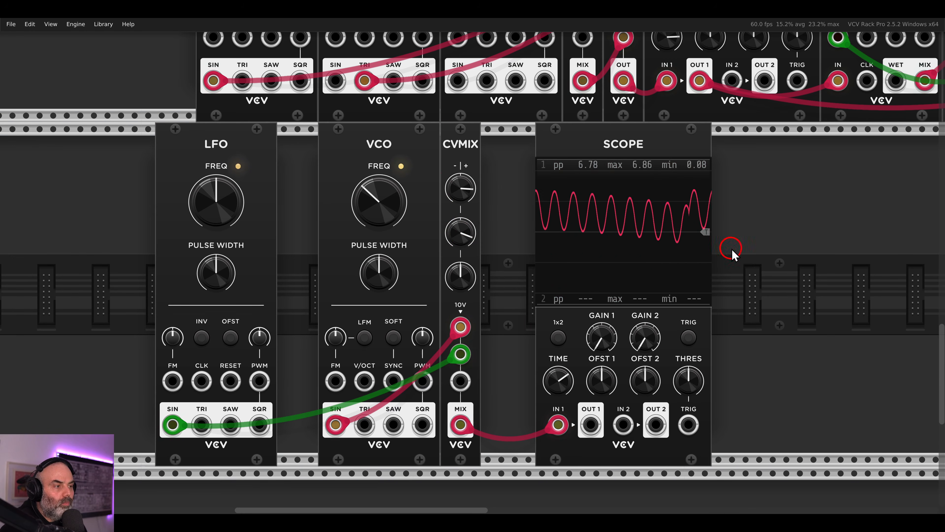
Delete the temporary LFO, VCO, CV Mix and Scope from the bottom row.
{"action": "left_click_drag", "start_coordinate": [732, 249], "coordinate": [200, 210]}
{"action": "key", "text": "Delete"}
Patch the folding voice's LFO triangle into the CV Mix's third input, slow the LFO and raise Level 3 to 63.253%.
{"action": "scroll", "coordinate": [553, 205], "scroll_direction": "up", "scroll_amount": 8}
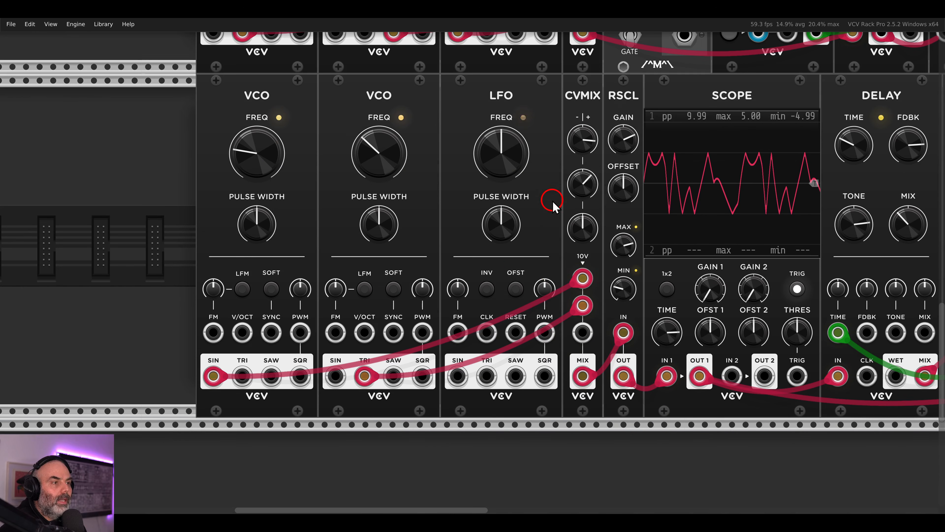
{"action": "left_click_drag", "start_coordinate": [486, 377], "coordinate": [582, 333]}
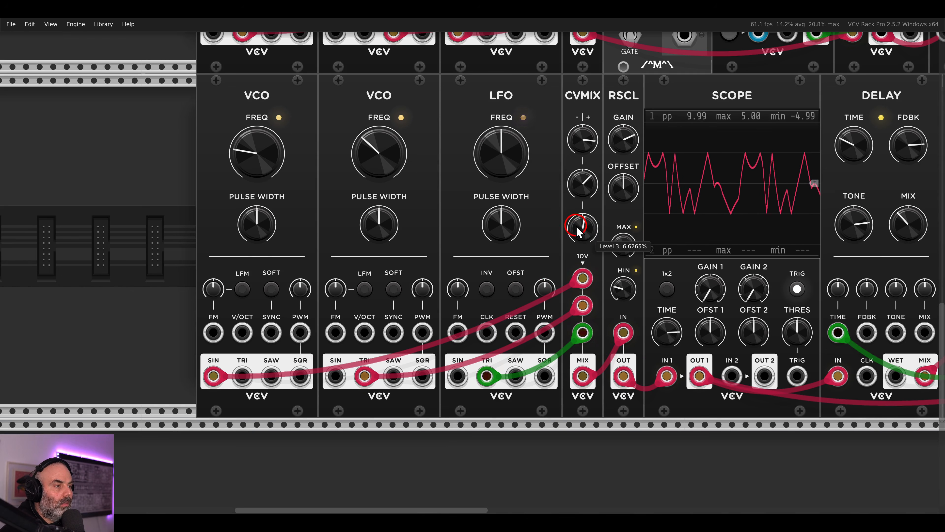
{"action": "left_click_drag", "start_coordinate": [575, 229], "coordinate": [558, 194]}
{"action": "left_click_drag", "start_coordinate": [512, 166], "coordinate": [509, 204]}
{"action": "mouse_move", "coordinate": [581, 224]}
{"action": "left_mouse_down"}
{"action": "mouse_move", "coordinate": [581, 239]}
{"action": "mouse_move", "coordinate": [579, 218]}
{"action": "left_mouse_up"}
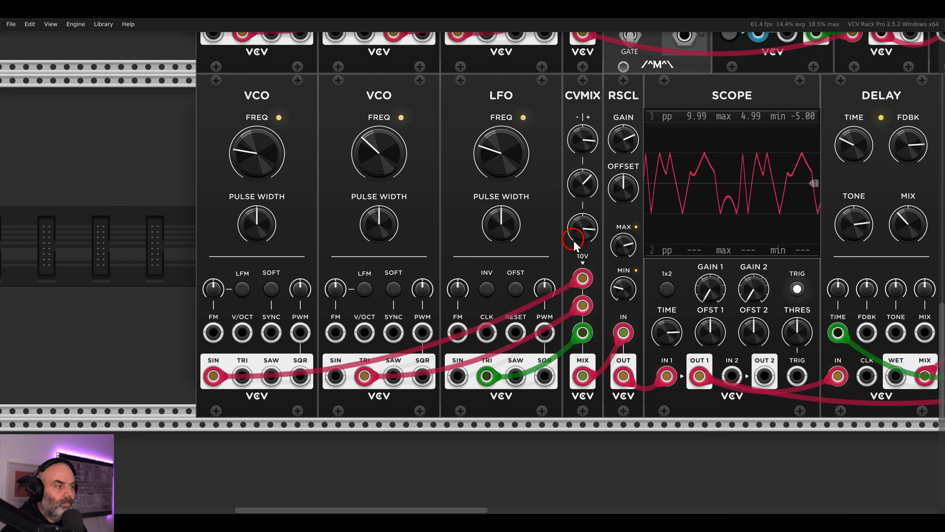
{"action": "mouse_move", "coordinate": [573, 236]}
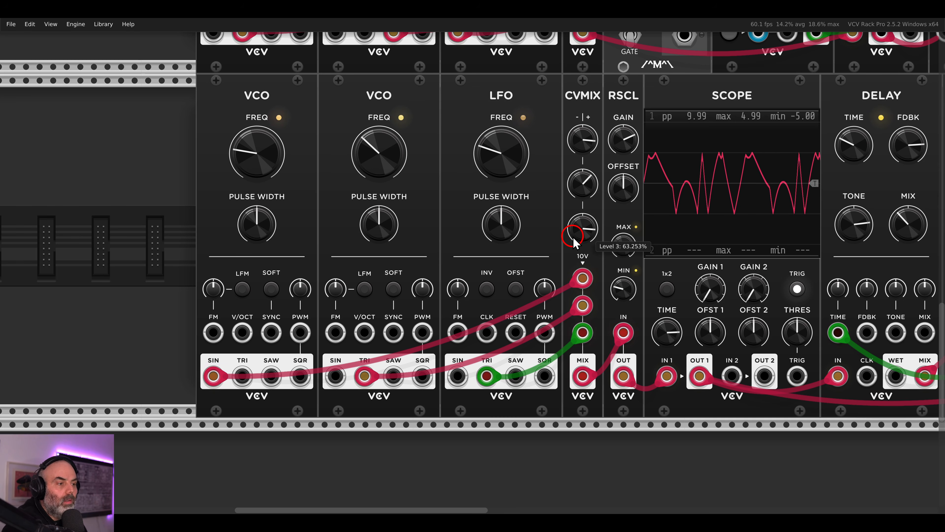
{"action": "mouse_move", "coordinate": [598, 215]}
{"action": "left_mouse_down"}
{"action": "mouse_move", "coordinate": [652, 264]}
{"action": "mouse_move", "coordinate": [656, 312]}
{"action": "left_mouse_up"}
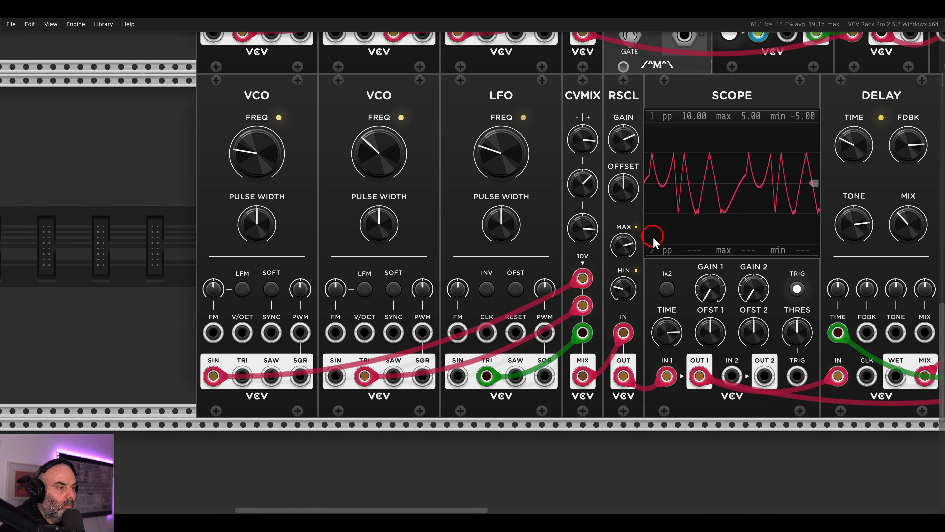
Rebalance the three voices in VCA Mix 4 Stereo, resetting channel 1's level, raising channel 2 and leaving channel 3 at -5.2213 dB.
{"action": "scroll", "coordinate": [654, 238], "scroll_direction": "down", "scroll_amount": 2}
{"action": "left_click_drag", "start_coordinate": [829, 156], "coordinate": [472, 318]}
{"action": "left_click_drag", "start_coordinate": [790, 139], "coordinate": [543, 364]}
{"action": "left_click_drag", "start_coordinate": [708, 102], "coordinate": [688, 269]}
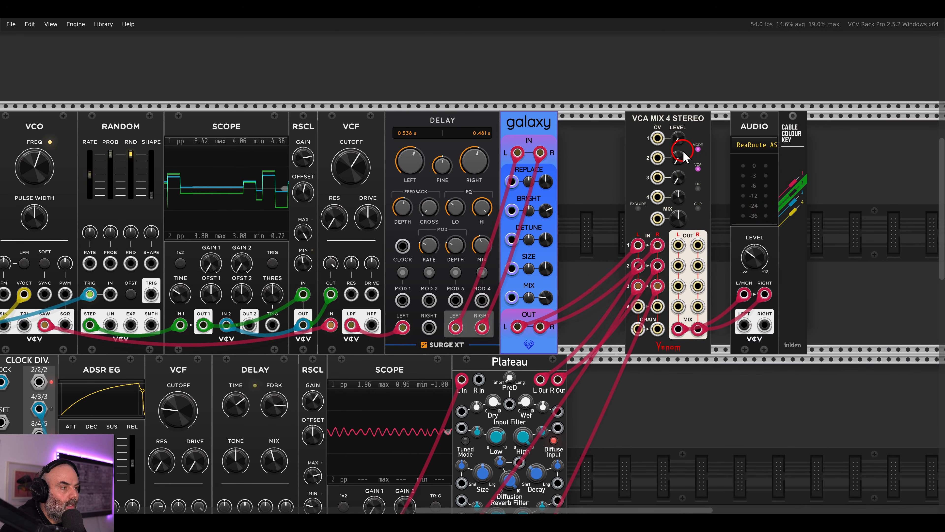
{"action": "double_click", "coordinate": [681, 144]}
{"action": "mouse_move", "coordinate": [678, 158]}
{"action": "left_mouse_down"}
{"action": "mouse_move", "coordinate": [660, 104]}
{"action": "mouse_move", "coordinate": [680, 168]}
{"action": "mouse_move", "coordinate": [676, 194]}
{"action": "mouse_move", "coordinate": [670, 149]}
{"action": "mouse_move", "coordinate": [659, 137]}
{"action": "left_mouse_up"}
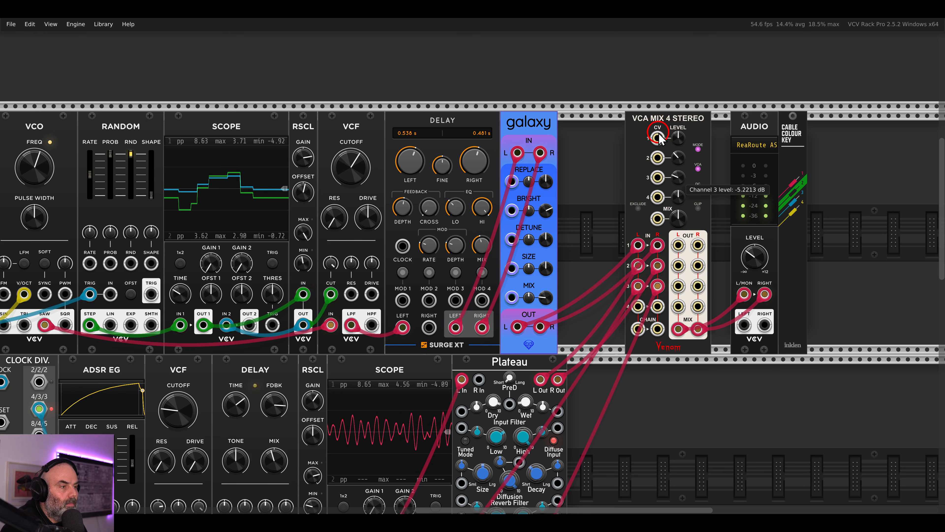
Review the complete three-voice patch and examine the lower RSCL's gain multiplier and reflection options.
{"action": "scroll", "coordinate": [597, 227], "scroll_direction": "down", "scroll_amount": 2}
{"action": "left_click_drag", "start_coordinate": [576, 310], "coordinate": [738, 176]}
{"action": "left_click_drag", "start_coordinate": [508, 287], "coordinate": [608, 165]}
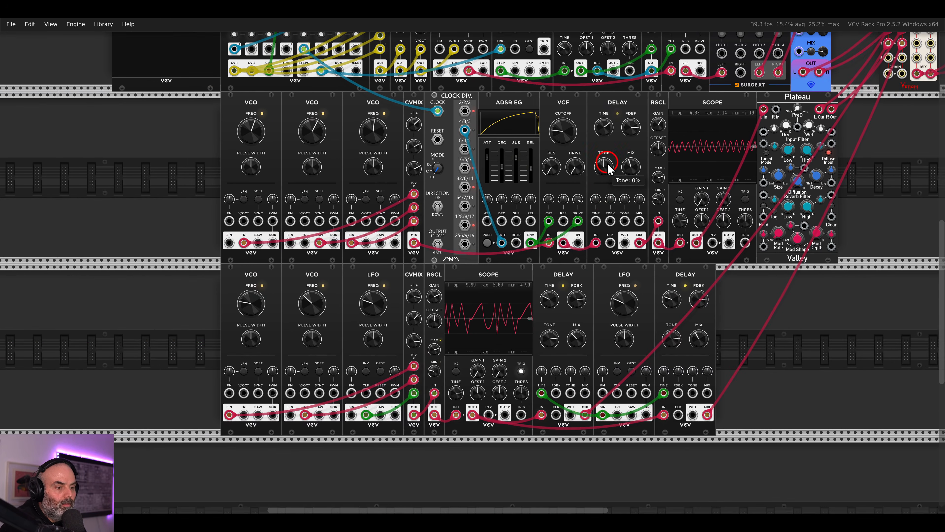
{"action": "scroll", "coordinate": [551, 219], "scroll_direction": "down", "scroll_amount": 1}
{"action": "left_click_drag", "start_coordinate": [551, 219], "coordinate": [596, 171]}
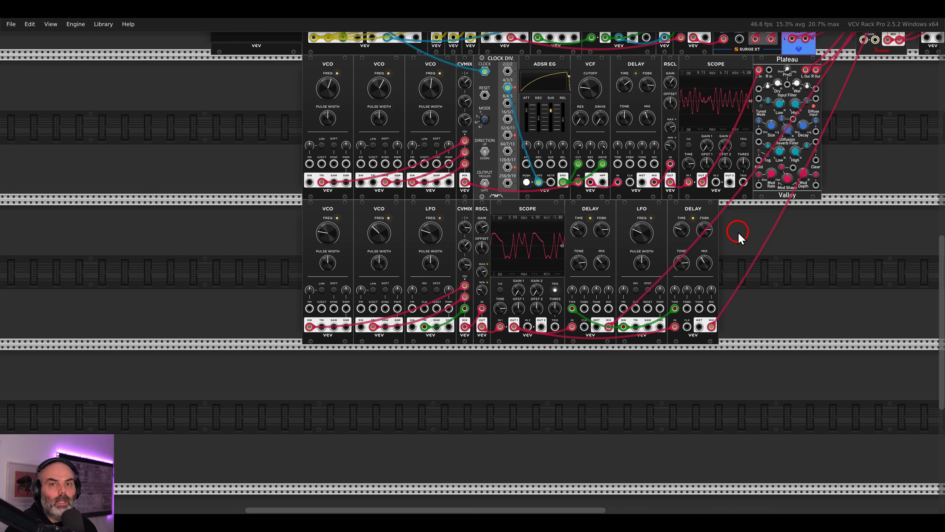
{"action": "scroll", "coordinate": [476, 223], "scroll_direction": "up", "scroll_amount": 5}
{"action": "right_click", "coordinate": [492, 191]}
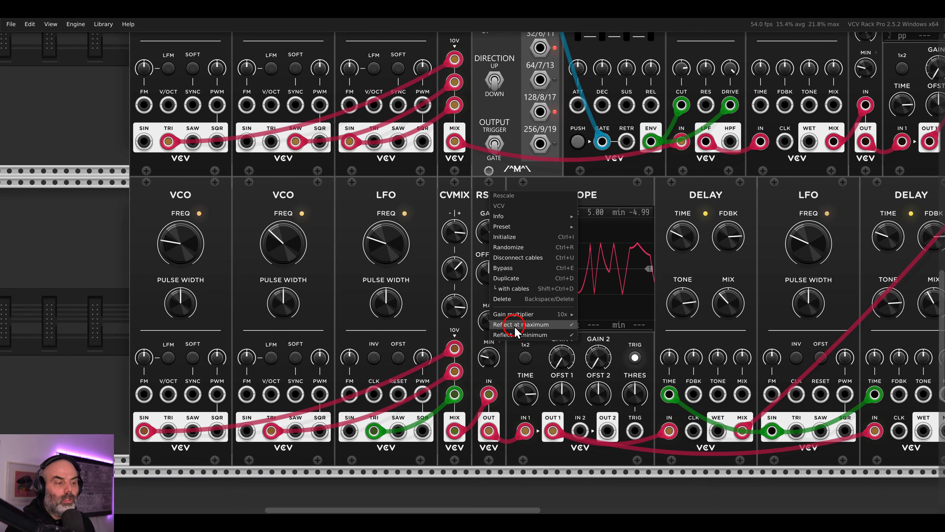
{"action": "left_click", "coordinate": [472, 200]}
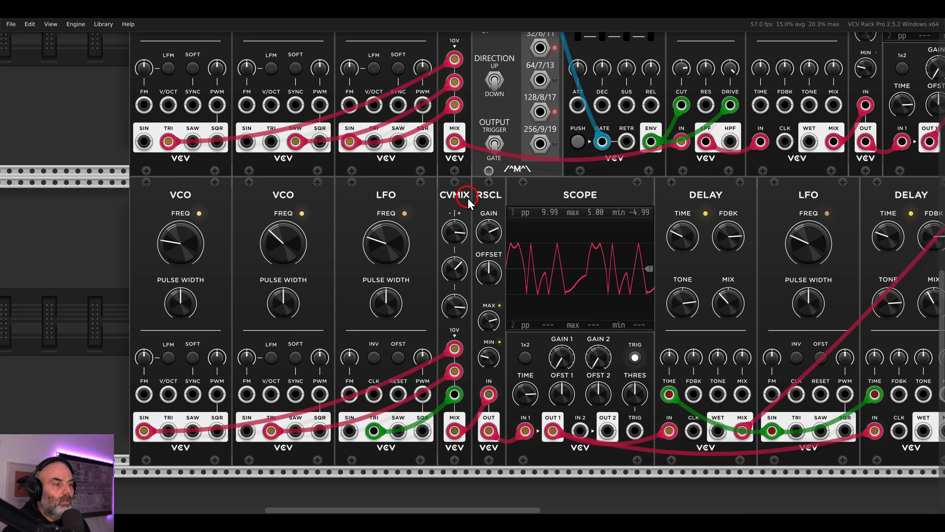
{"action": "scroll", "coordinate": [472, 200], "scroll_direction": "down", "scroll_amount": 8}
{"action": "scroll", "coordinate": [525, 283], "scroll_direction": "up", "scroll_amount": 2}
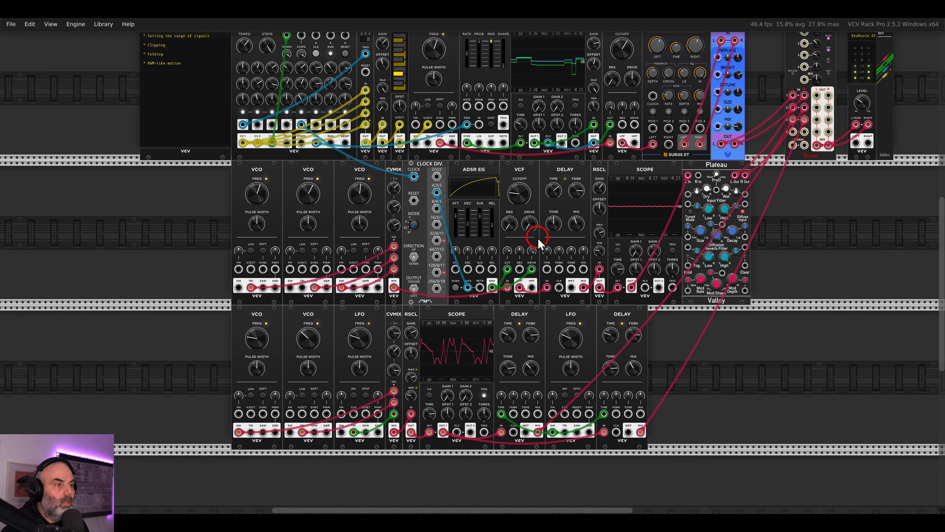